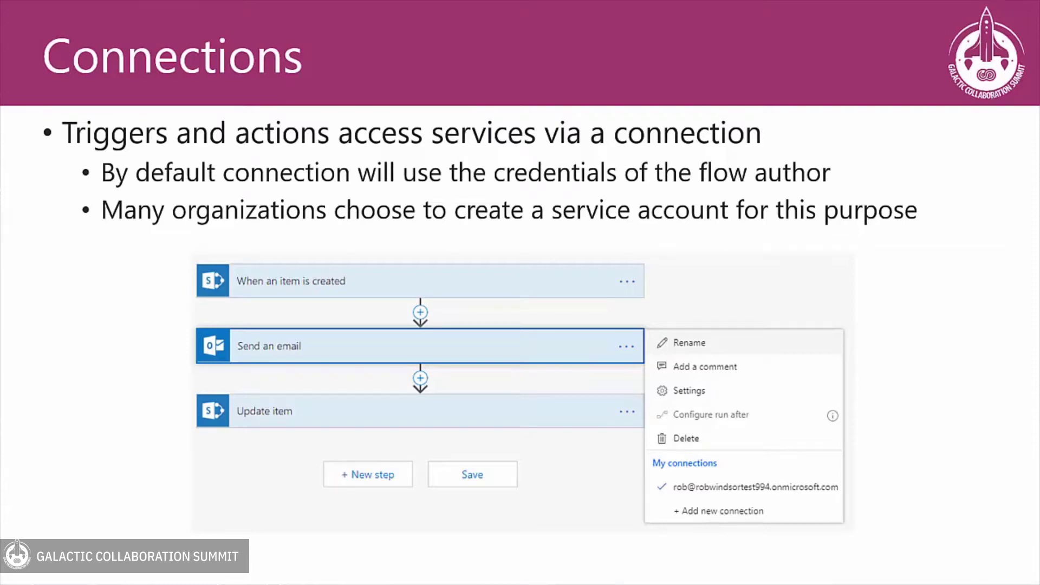
pyautogui.press('Right')
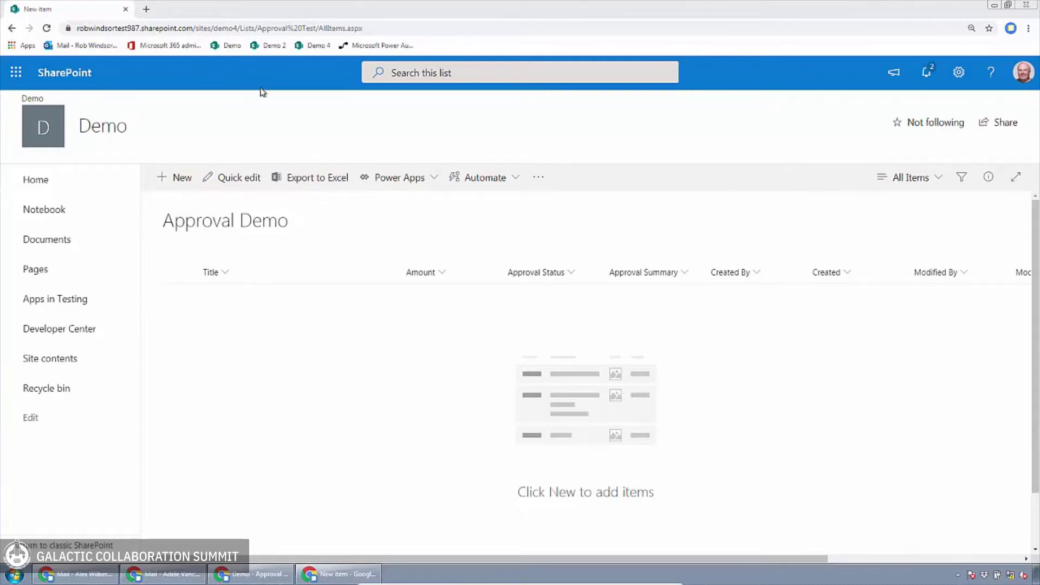
# Step: Add a new item titled "Item 1" with an amount of 100 to the Approval Demo list and save it
pyautogui.click(176, 180)
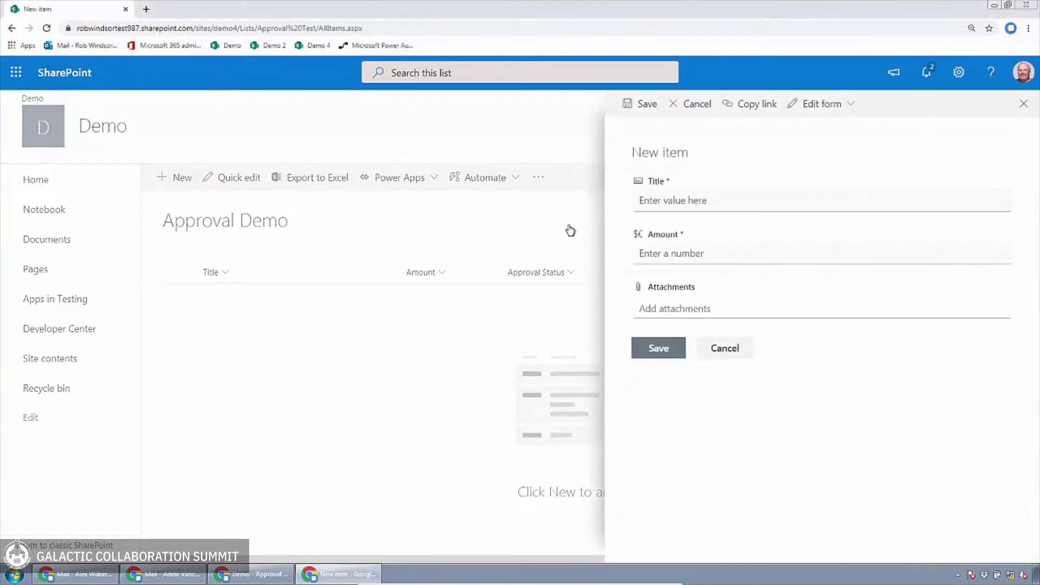
pyautogui.click(773, 204)
pyautogui.write('Item 1')
pyautogui.press('Tab')
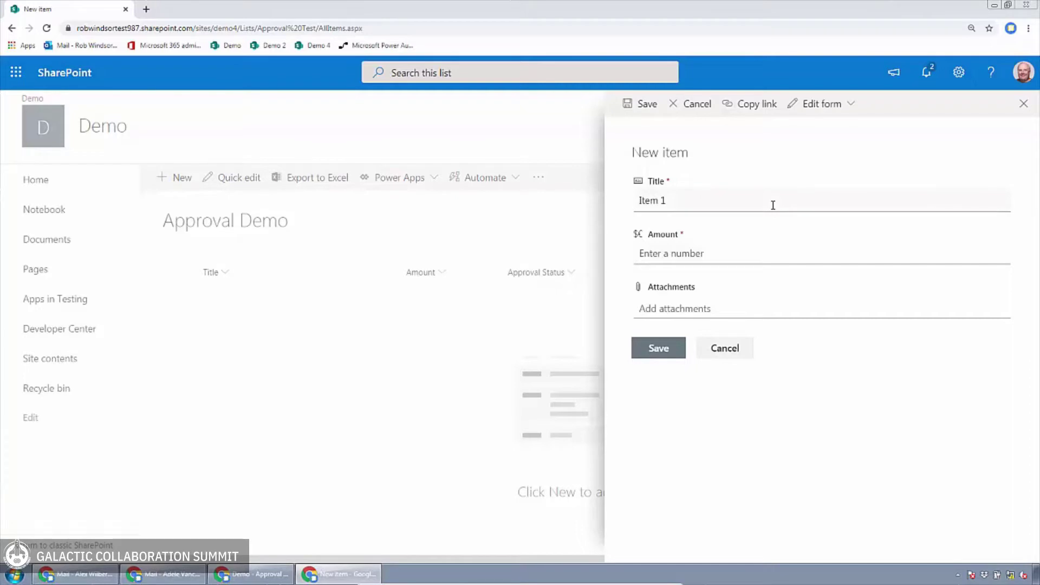
pyautogui.write('100')
pyautogui.click(667, 355)
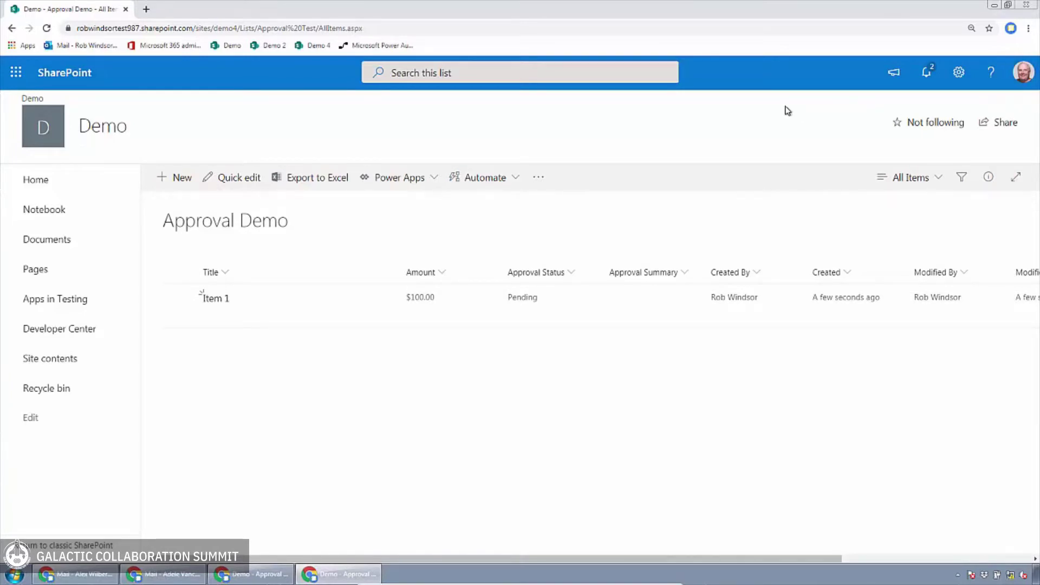
# Step: Look at the Approval Demo list in the second user's browser window and check the other users' Outlook inboxes before returning to the original window
pyautogui.click(268, 575)
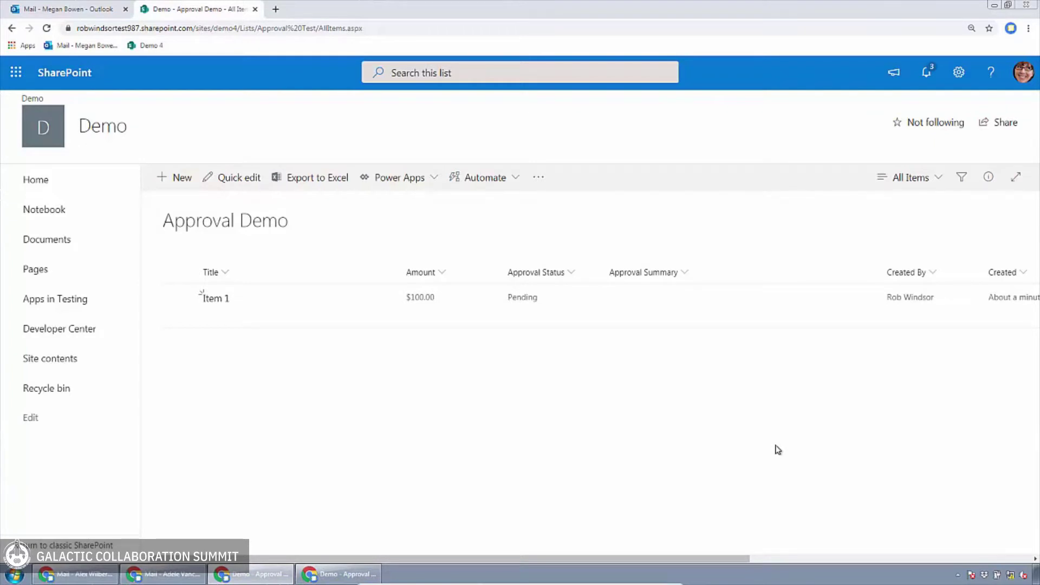
pyautogui.click(184, 577)
pyautogui.click(90, 581)
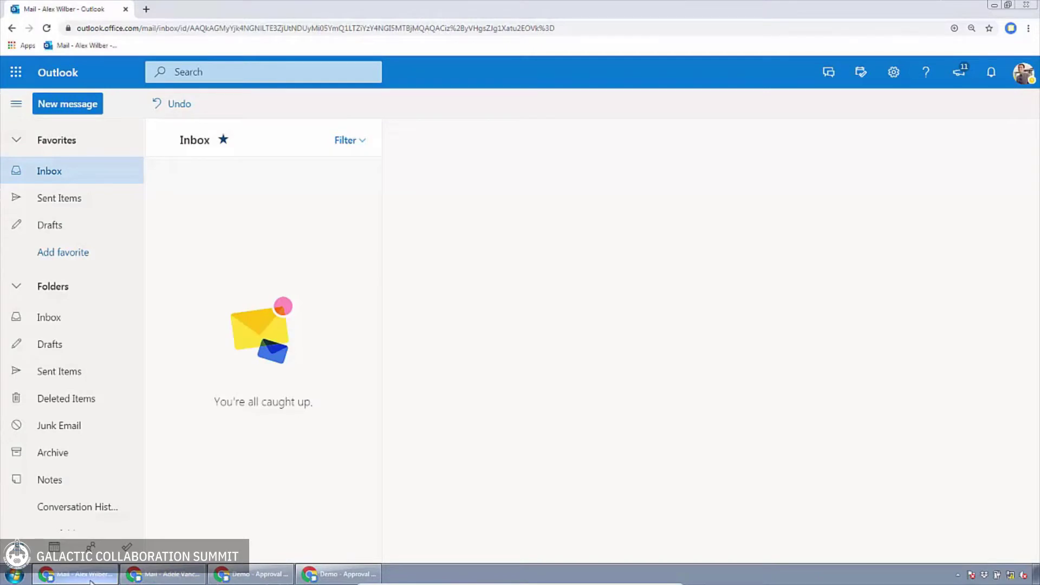
pyautogui.click(360, 574)
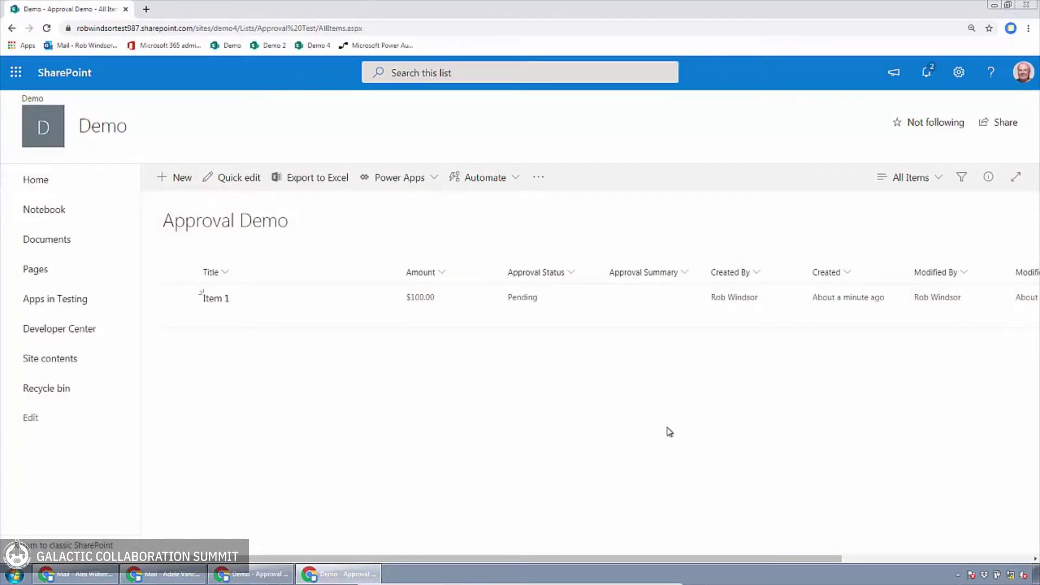
# Step: Open the Power Automate site at flow.microsoft.com in a new browser tab
pyautogui.click(146, 9)
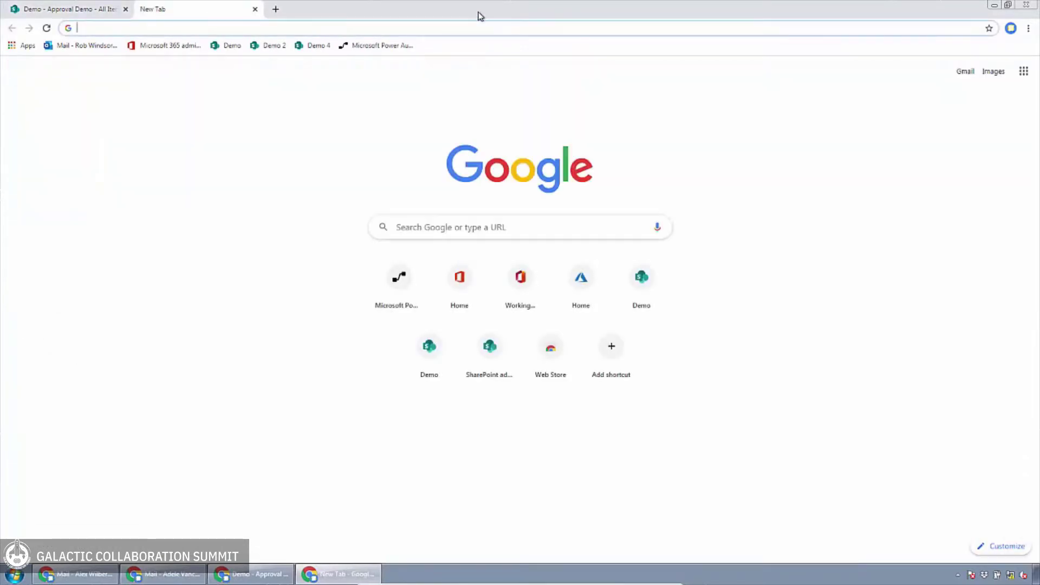
pyautogui.write('flow.microsoft.com')
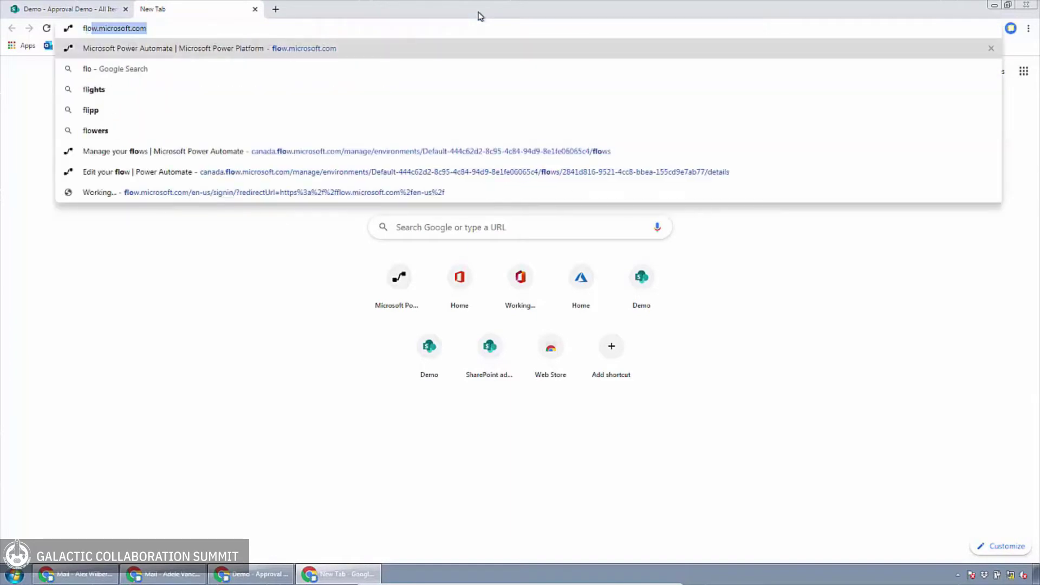
pyautogui.press('Return')
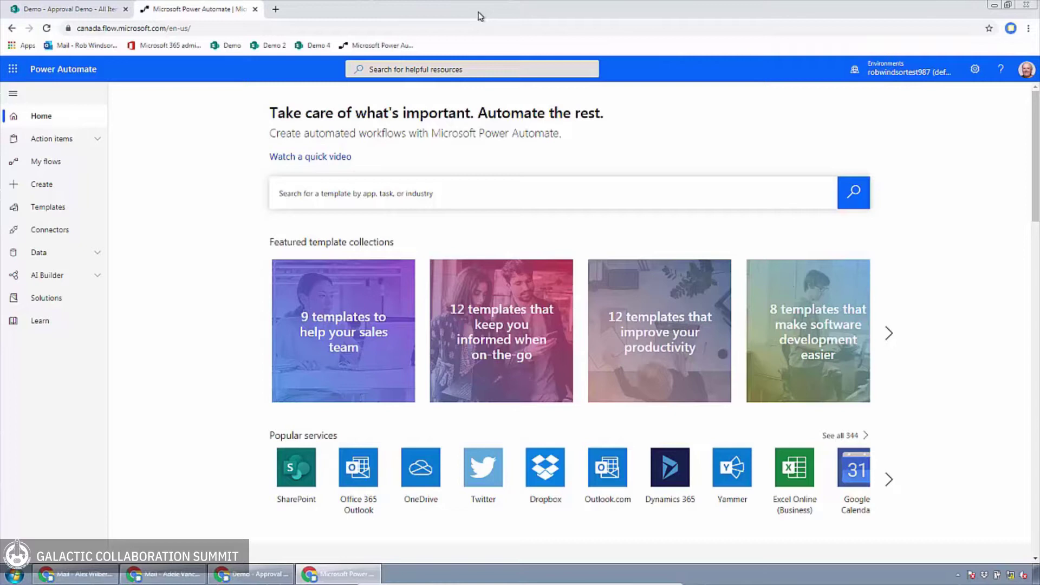
# Step: Start a blank automated flow and name it "Approval Demo"
pyautogui.click(57, 185)
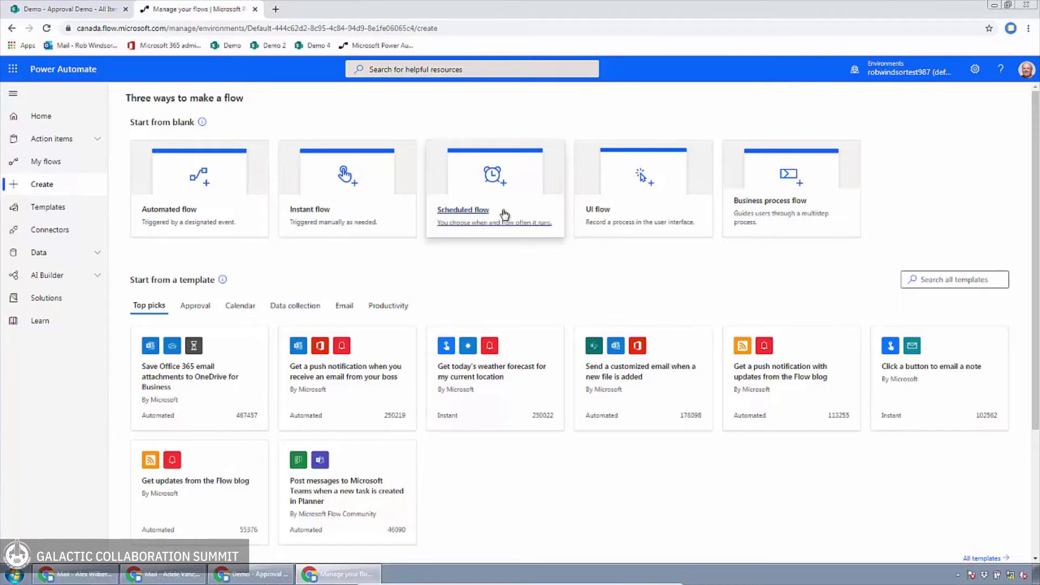
pyautogui.click(215, 212)
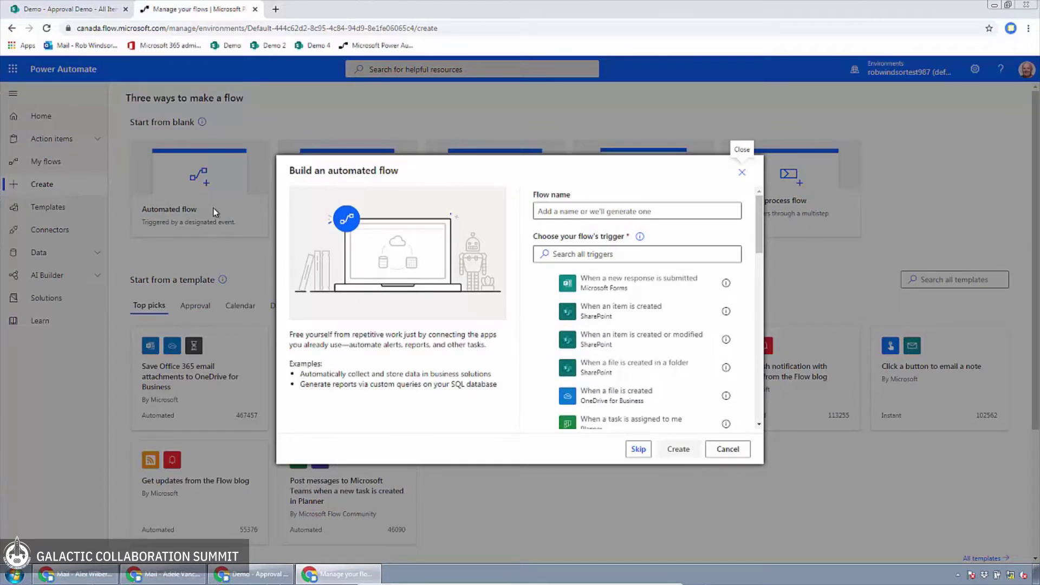
pyautogui.click(570, 212)
pyautogui.write('A')
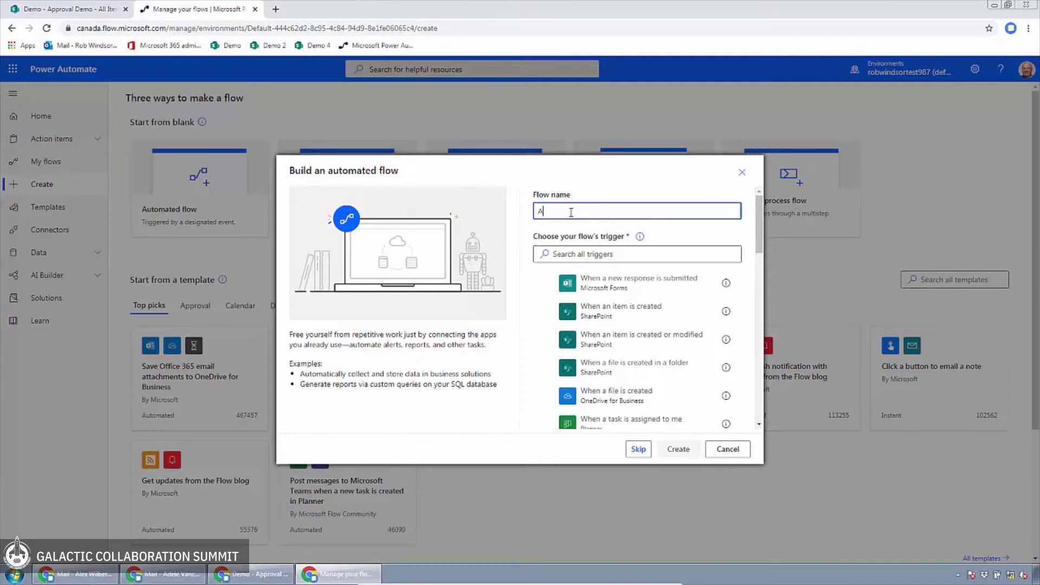
pyautogui.write('pproval Demo')
# Step: Search the triggers for "sharepoint", choose "When an item is created" and create the flow
pyautogui.click(652, 253)
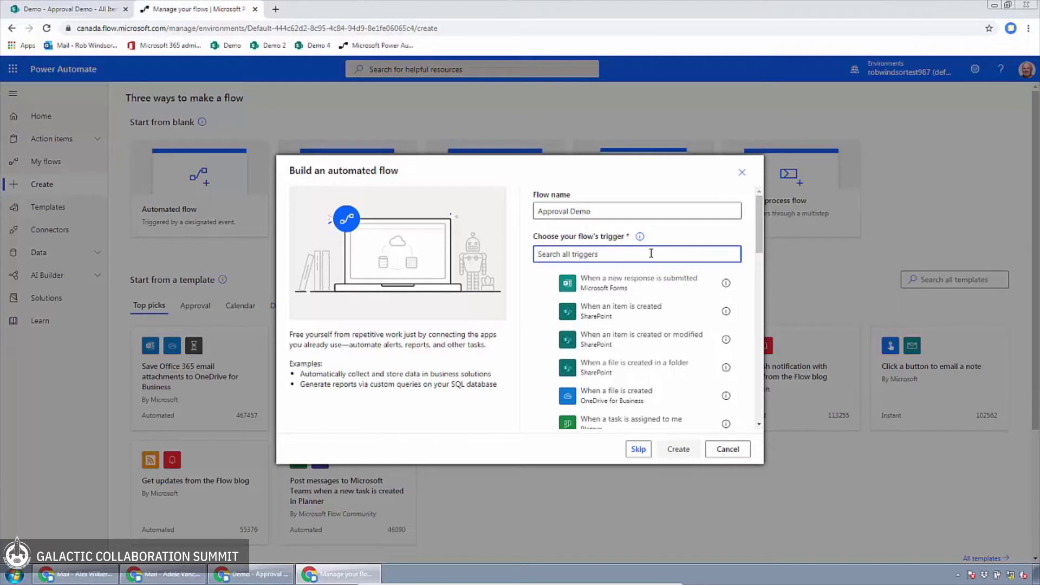
pyautogui.write('share')
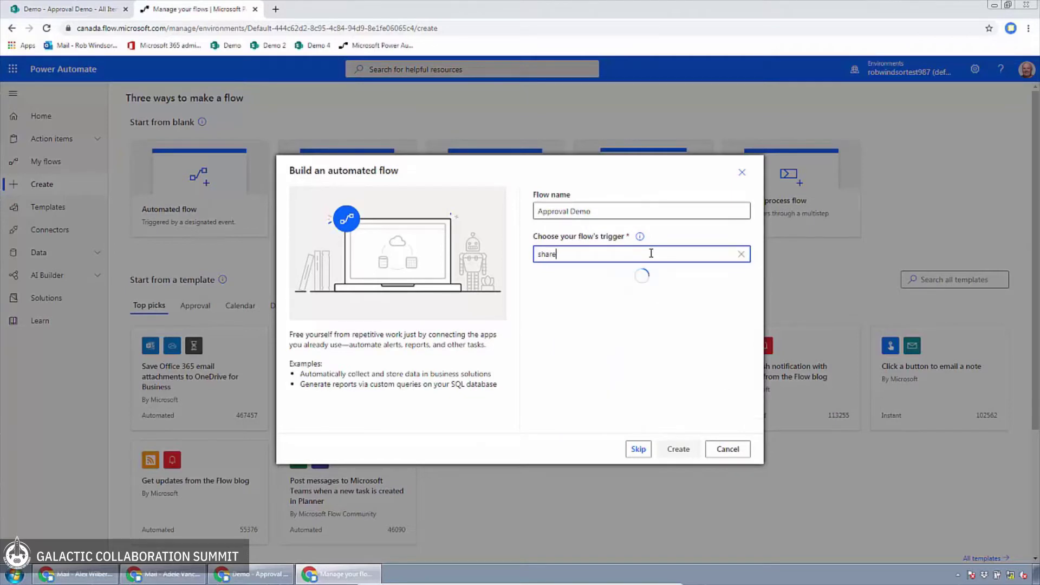
pyautogui.write('point')
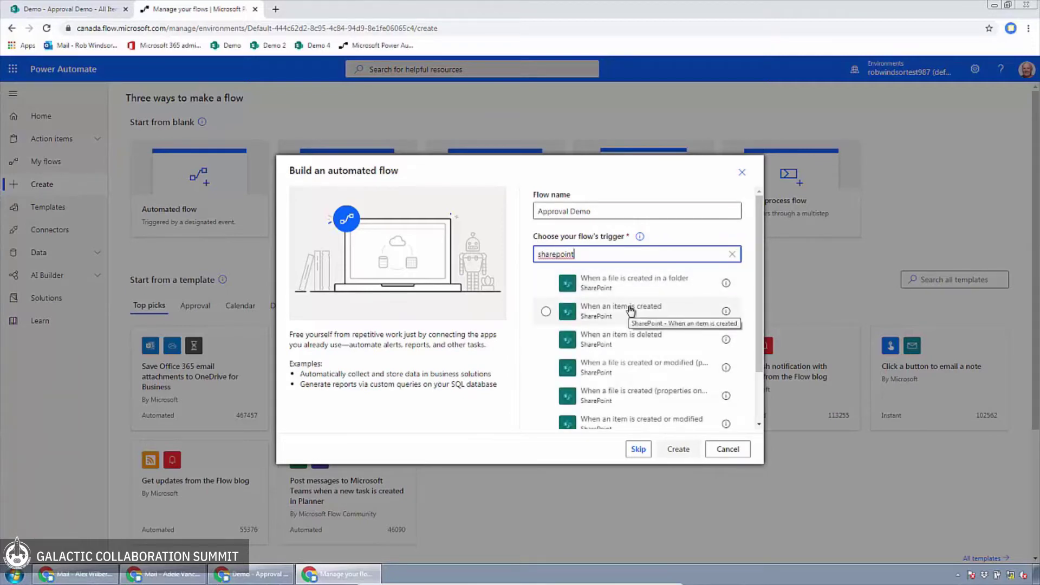
pyautogui.click(630, 309)
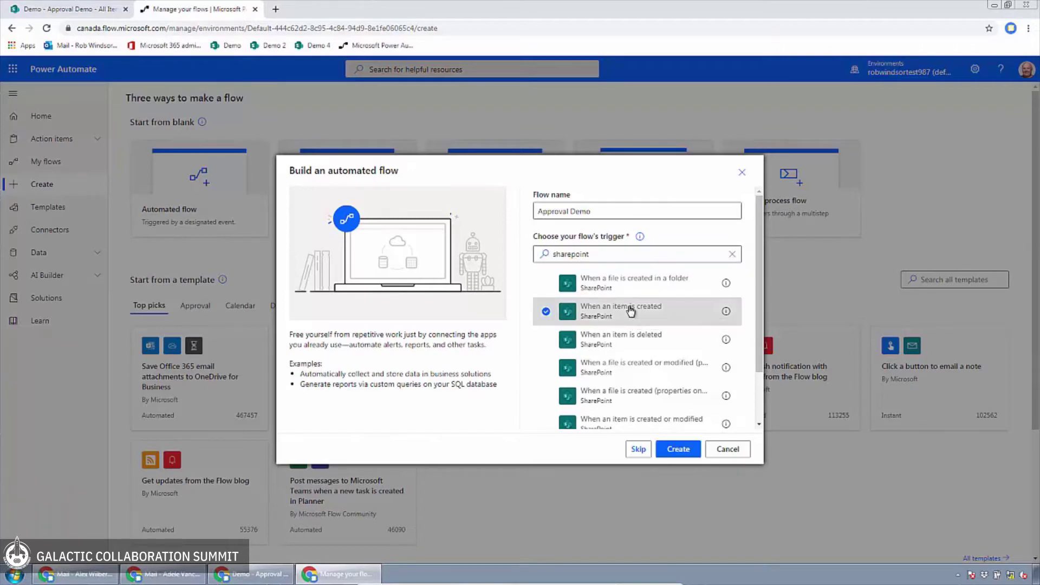
pyautogui.click(683, 449)
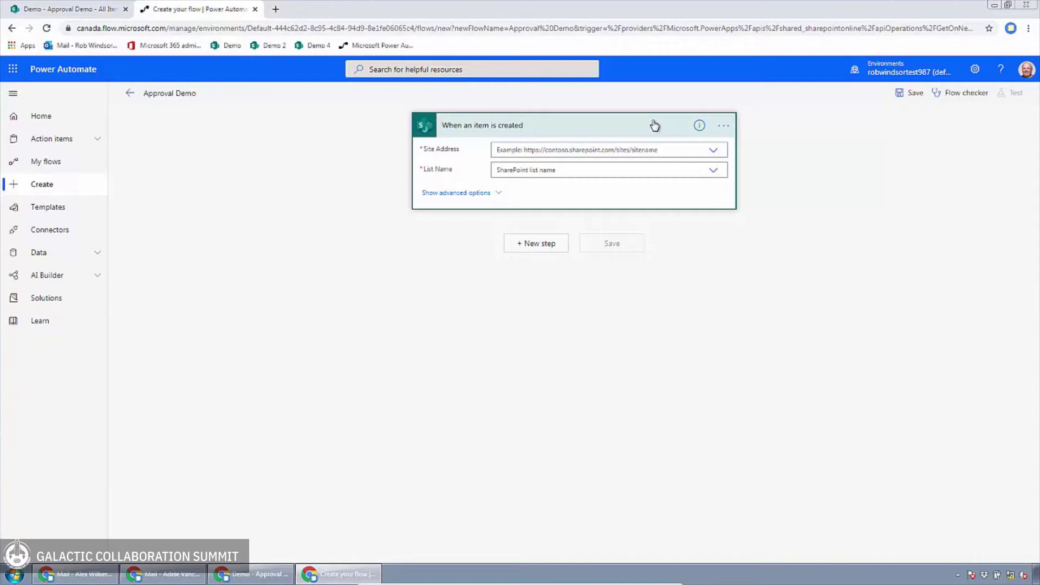
# Step: Point the trigger at the Demo site ending in /sites/demo4 and its Approval Demo list
pyautogui.click(714, 155)
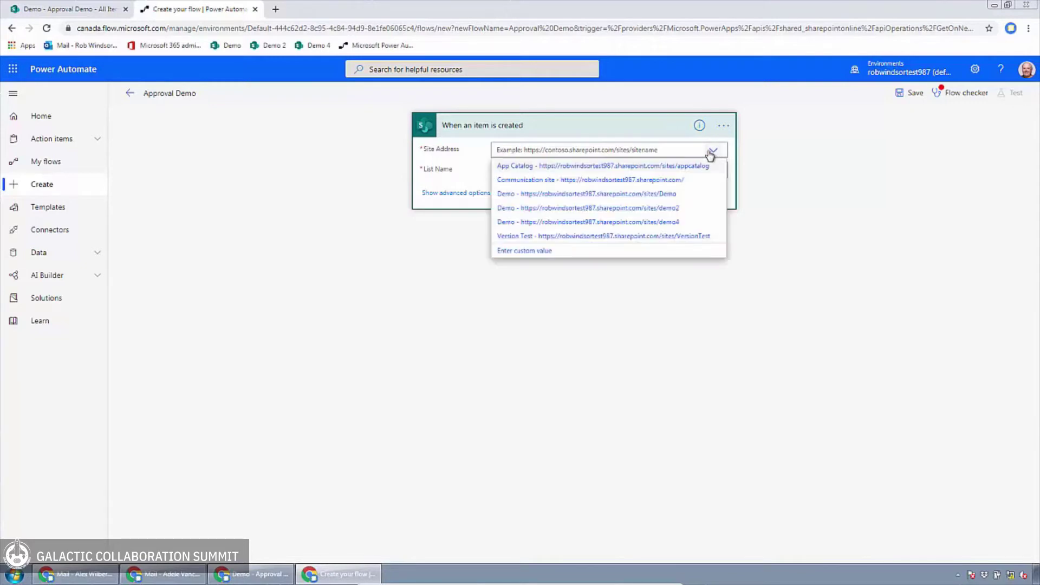
pyautogui.click(672, 222)
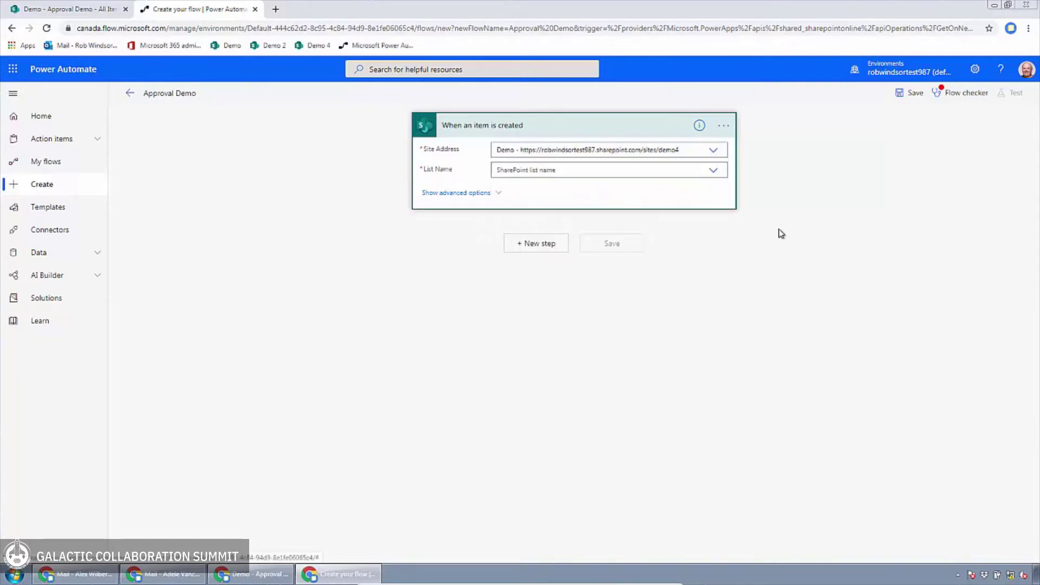
pyautogui.click(715, 172)
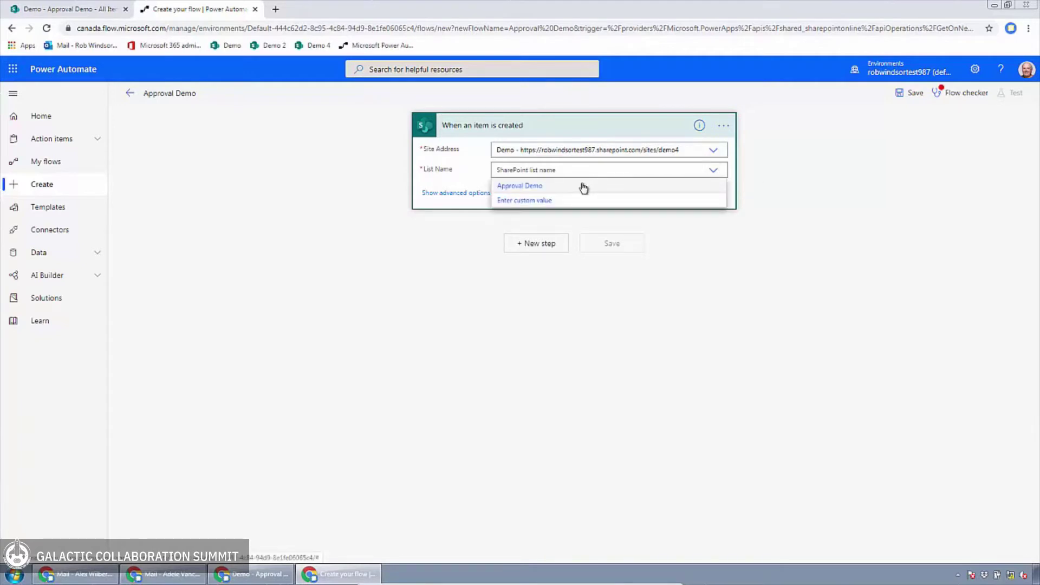
pyautogui.click(581, 189)
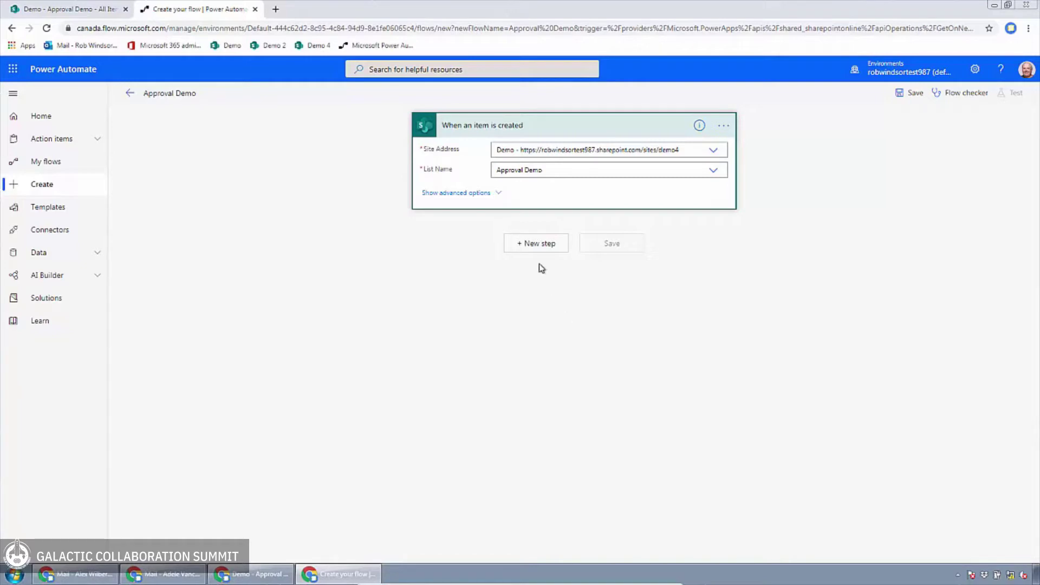
# Step: Add a Data Operation Compose action as a new step after the trigger
pyautogui.click(540, 244)
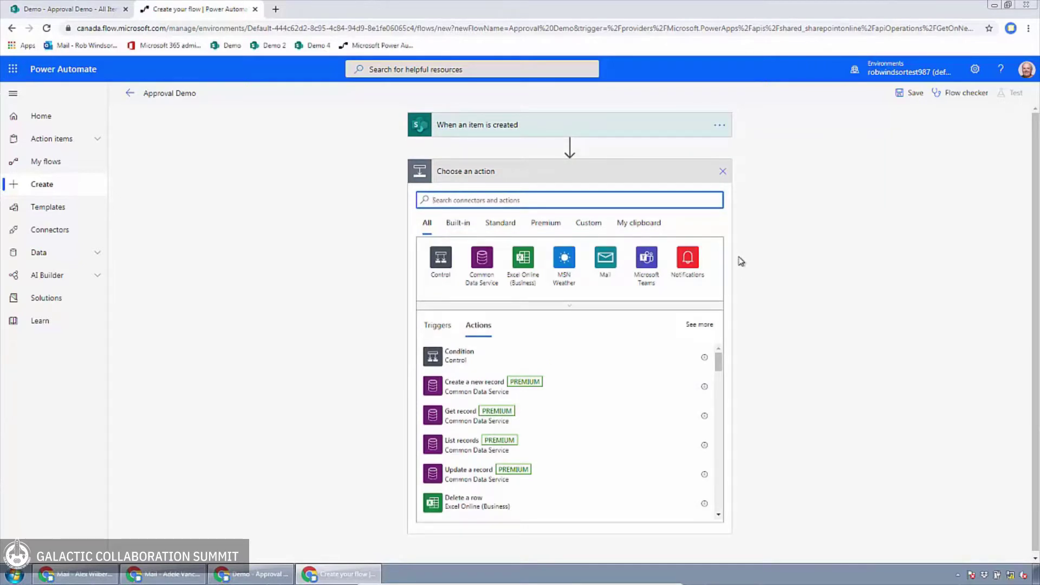
pyautogui.write('compose')
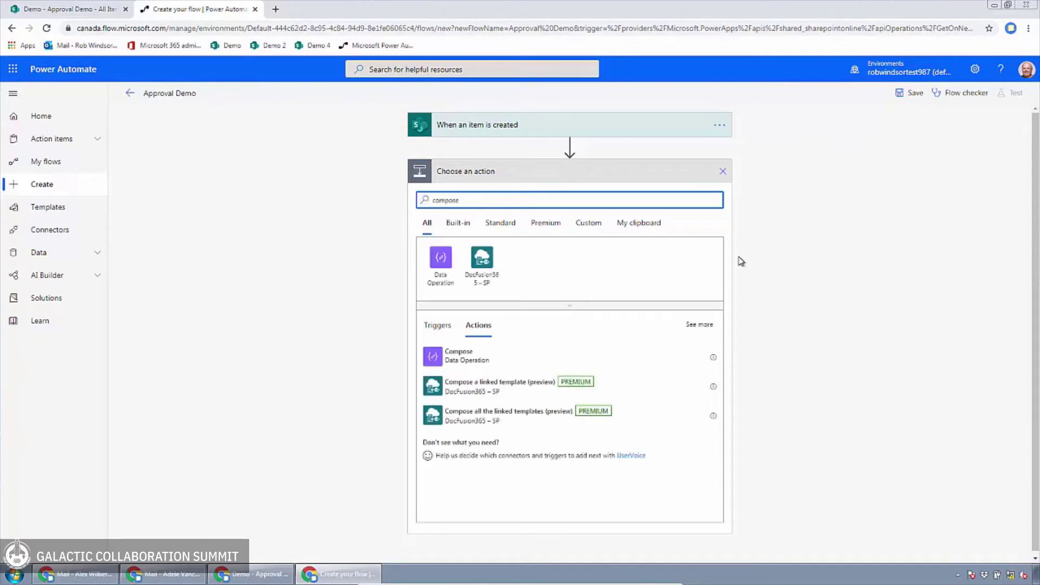
pyautogui.click(511, 359)
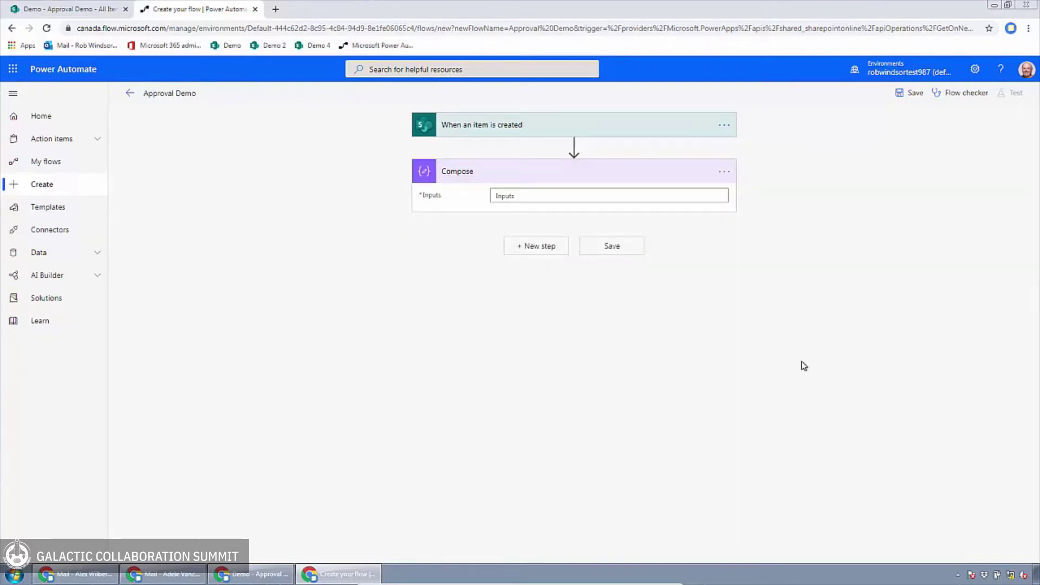
# Step: Set the Compose action's Inputs to the trigger's Title dynamic content and save the flow
pyautogui.click(644, 199)
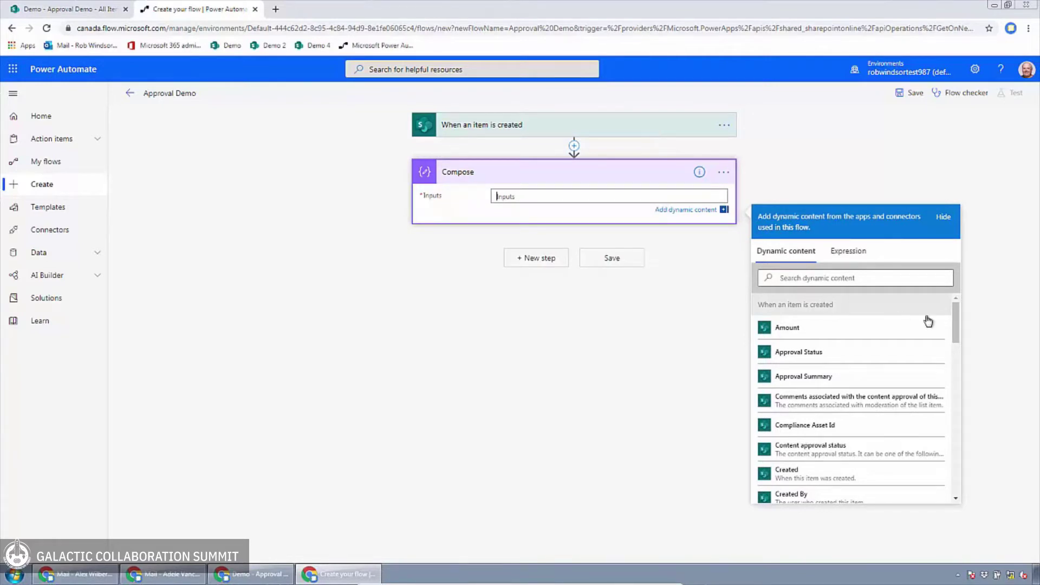
pyautogui.scroll(-1, 952, 330)
pyautogui.moveTo(952, 330); pyautogui.dragTo(954, 474)
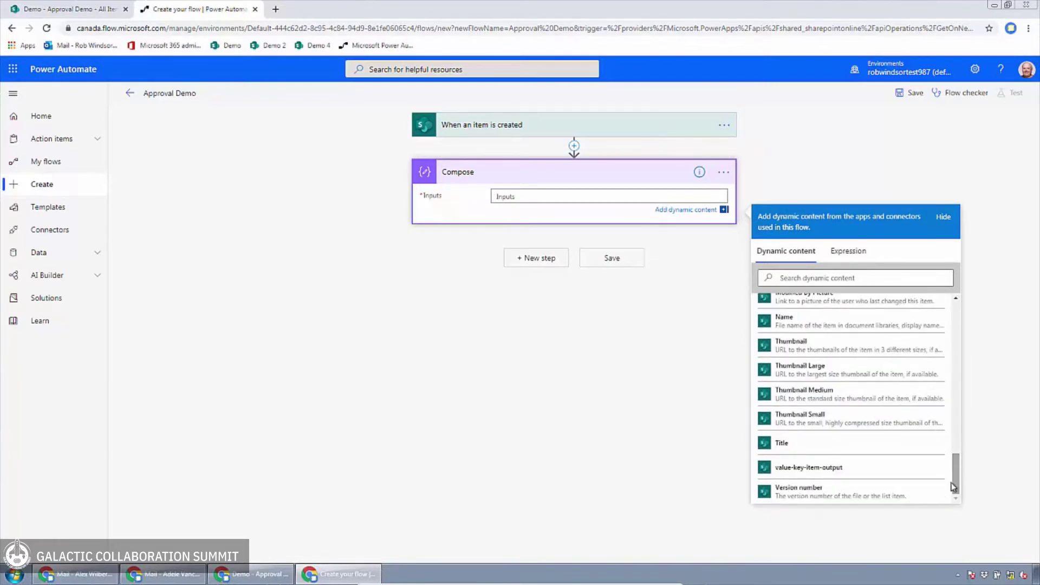
pyautogui.click(866, 447)
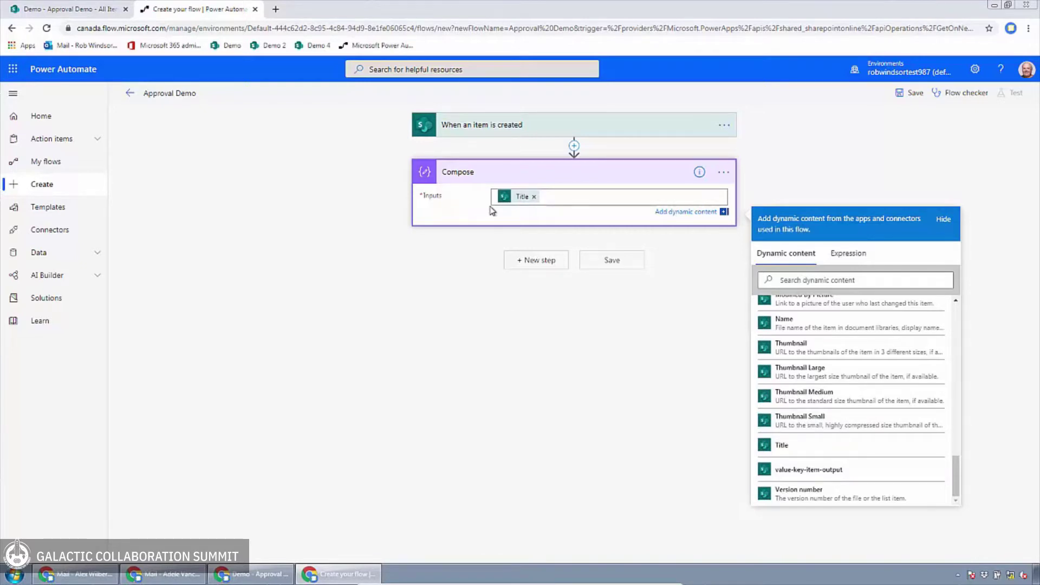
pyautogui.click(908, 94)
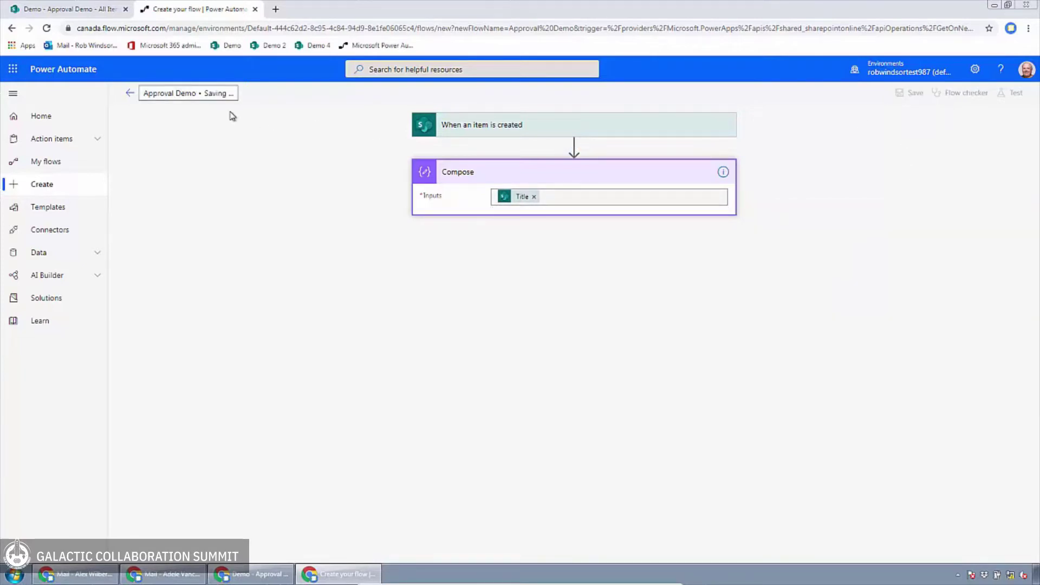
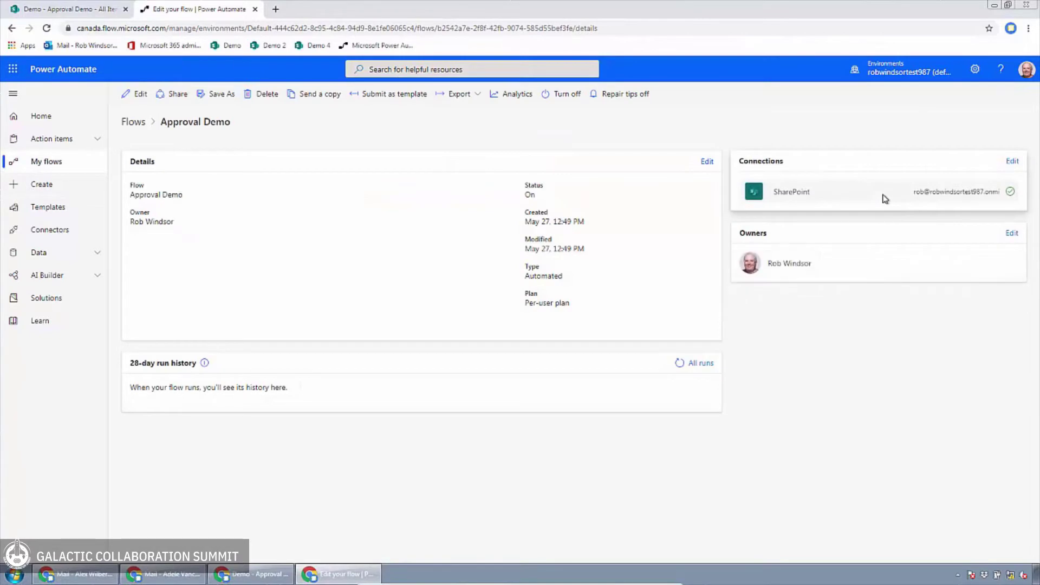
# Step: In the second user's SharePoint window, add an item titled "Item 2" with an amount of 100, and return to the flow author's window
pyautogui.click(82, 9)
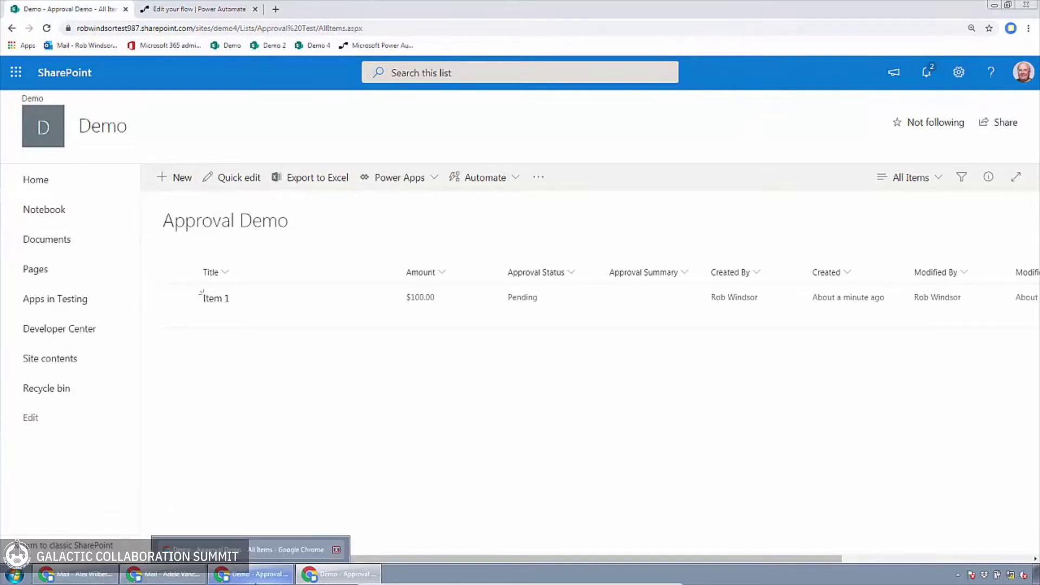
pyautogui.click(255, 574)
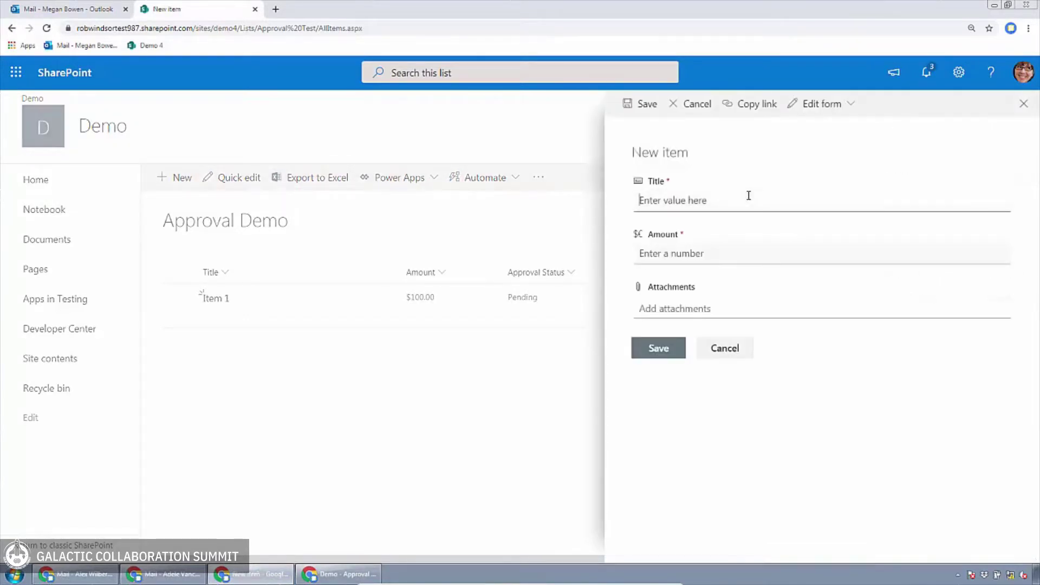
pyautogui.write('Item 2')
pyautogui.press('Tab')
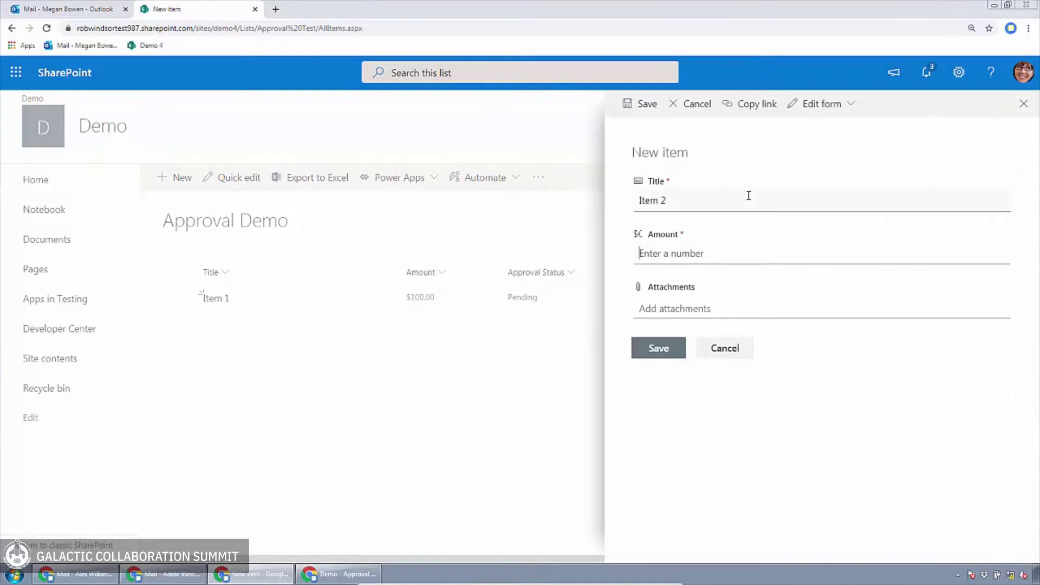
pyautogui.write('100')
pyautogui.click(645, 349)
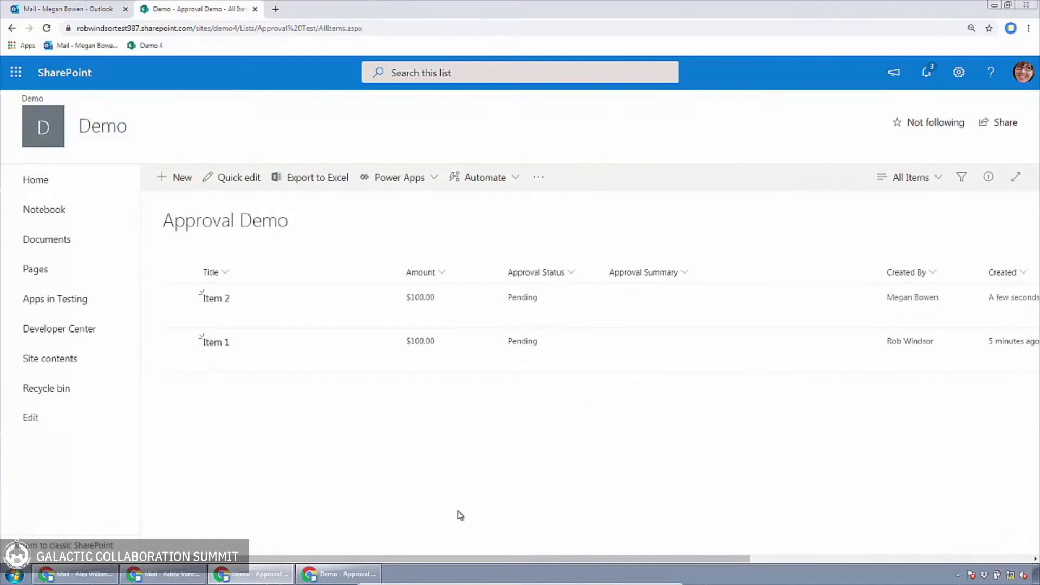
pyautogui.click(338, 574)
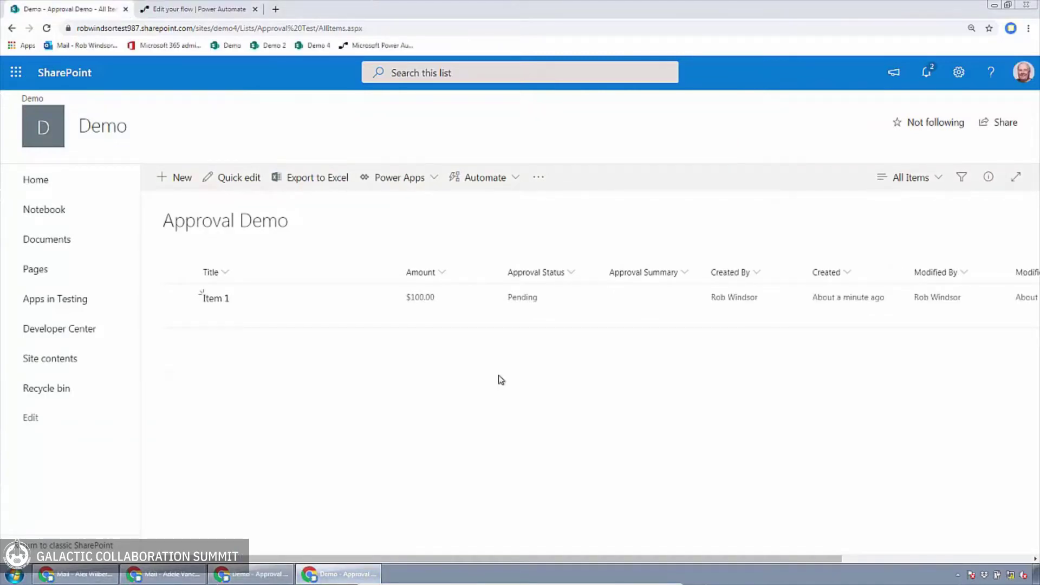
# Step: Open the Approval Demo flow's details in Power Automate, refresh its run history and open the most recent run
pyautogui.click(197, 9)
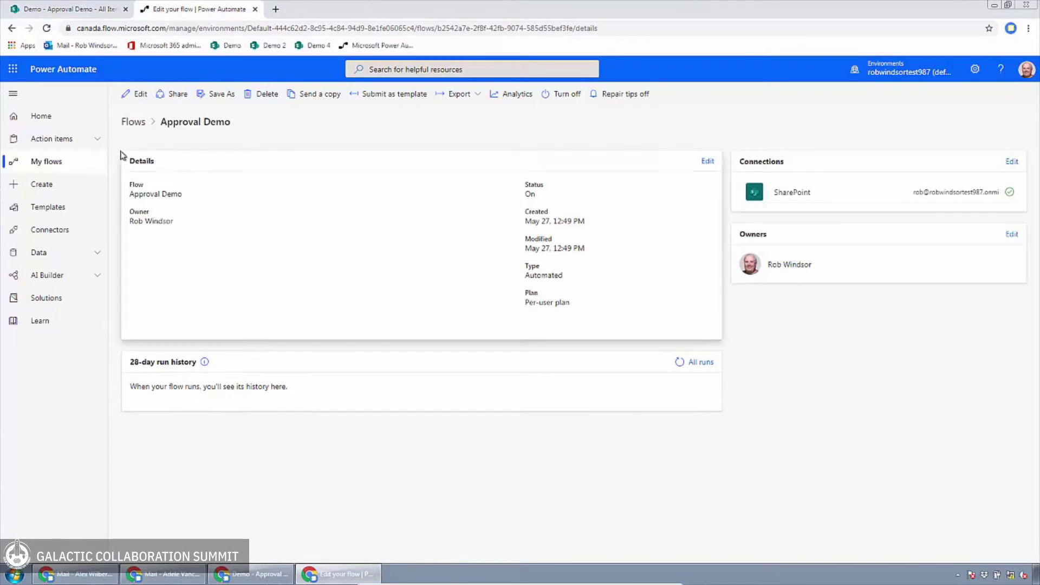
pyautogui.click(43, 164)
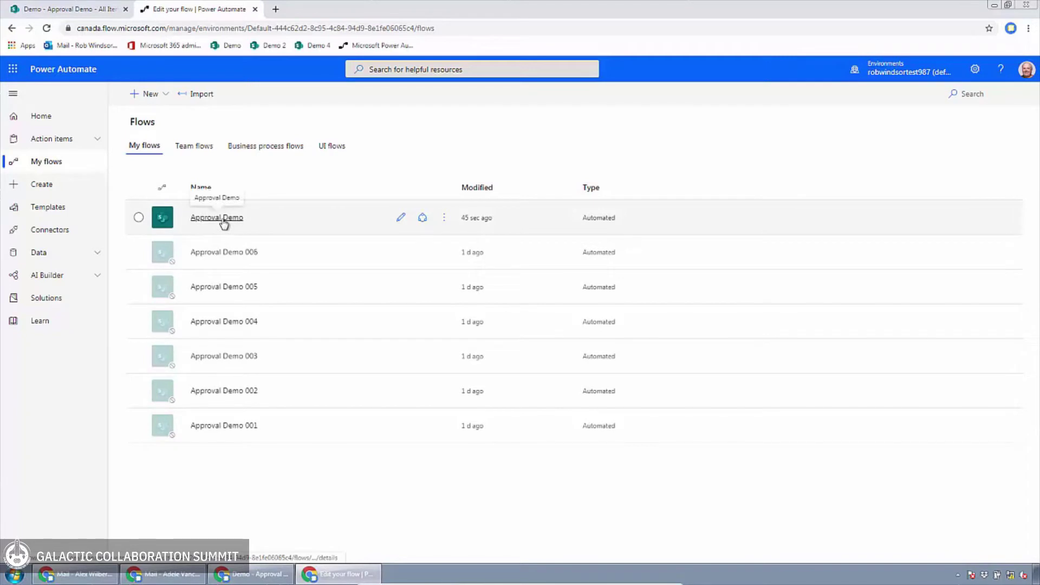
pyautogui.click(222, 220)
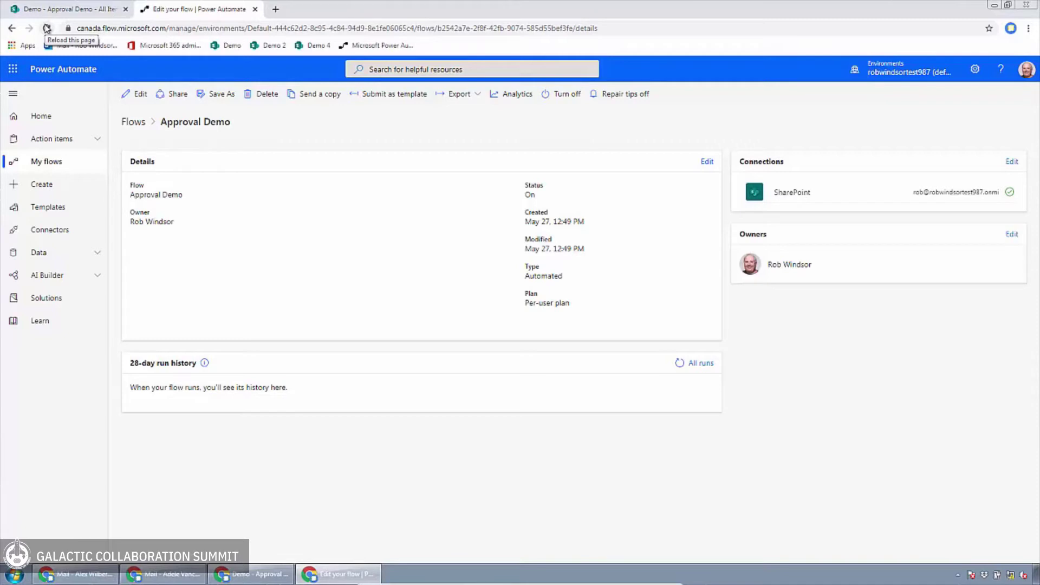
pyautogui.click(47, 28)
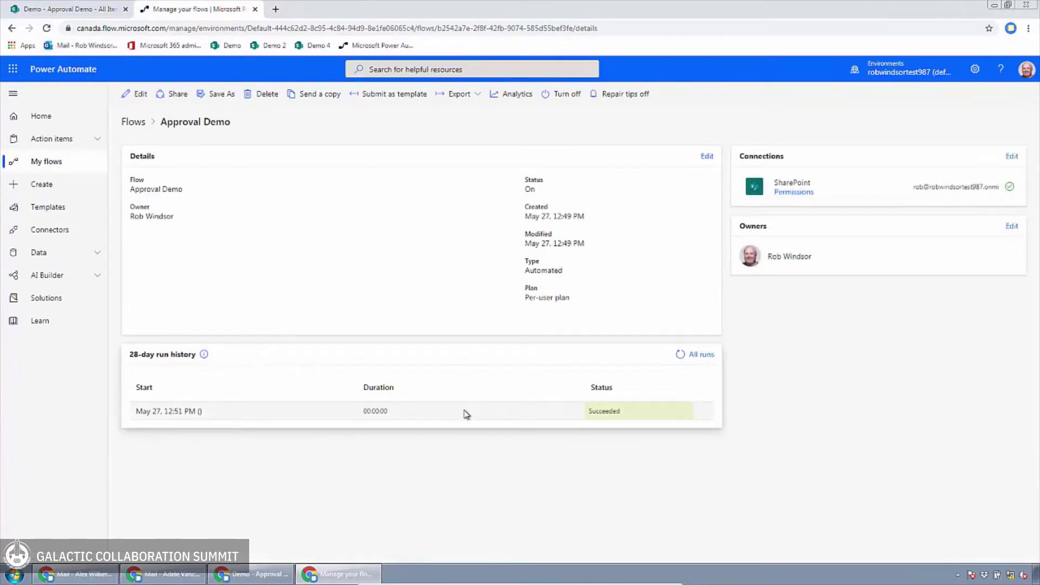
pyautogui.click(173, 411)
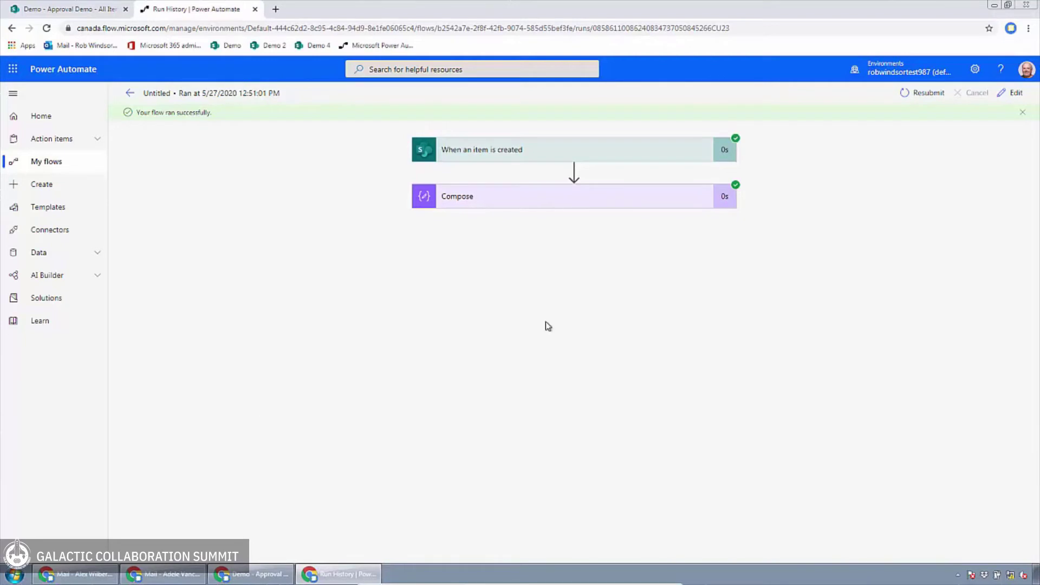
# Step: Examine the trigger's inputs and outputs in the flow run, followed by the Compose action's inputs and outputs
pyautogui.click(652, 160)
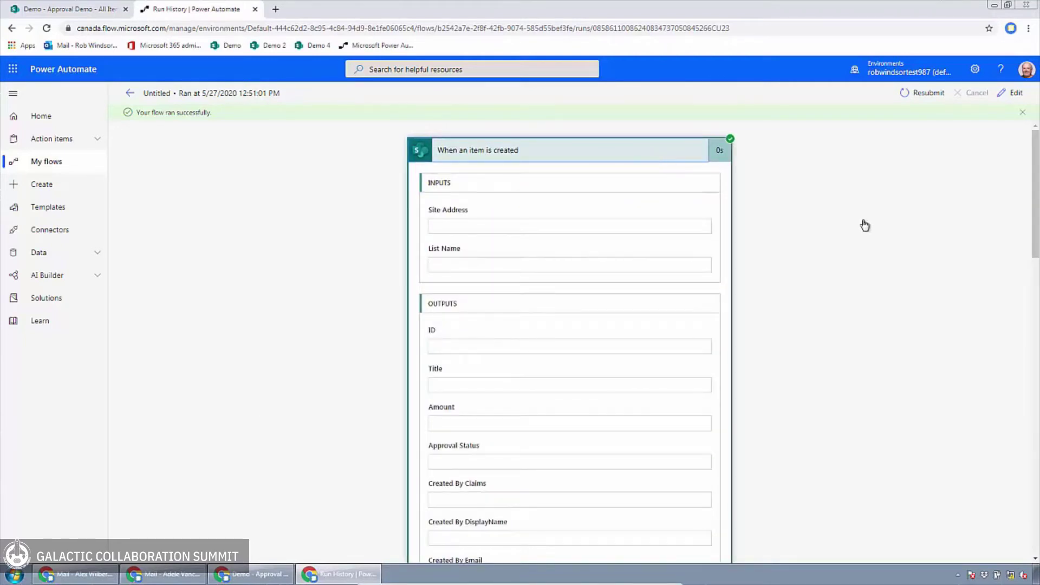
pyautogui.moveTo(1035, 208); pyautogui.dragTo(1034, 242)
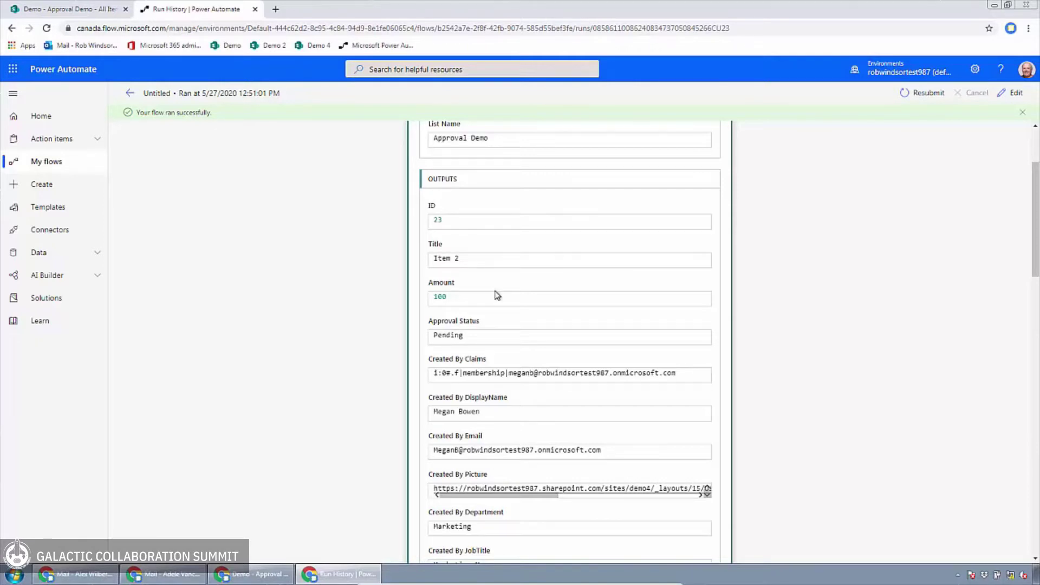
pyautogui.scroll(-4, 652, 281)
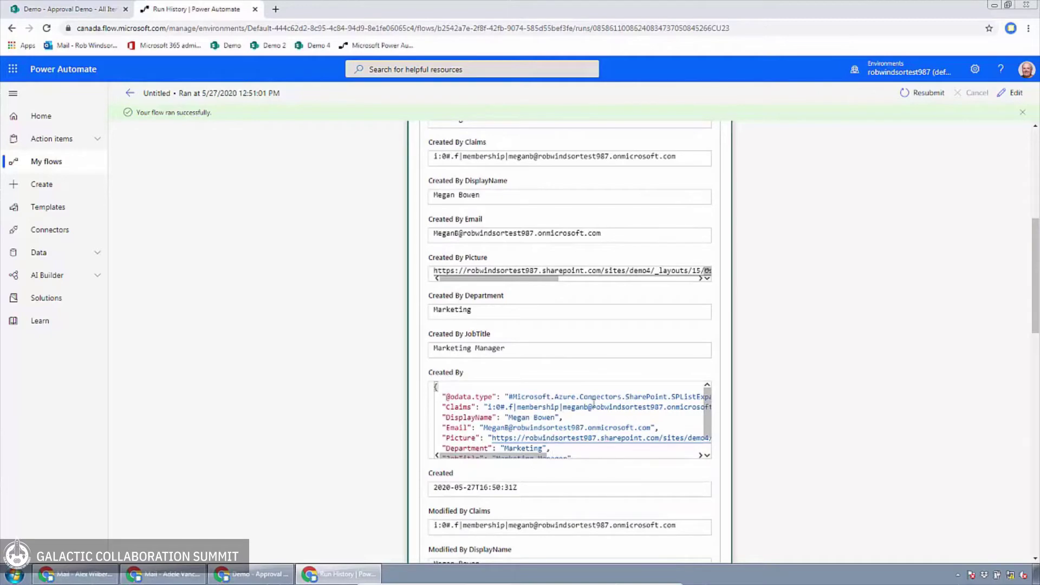
pyautogui.scroll(-3, 808, 388)
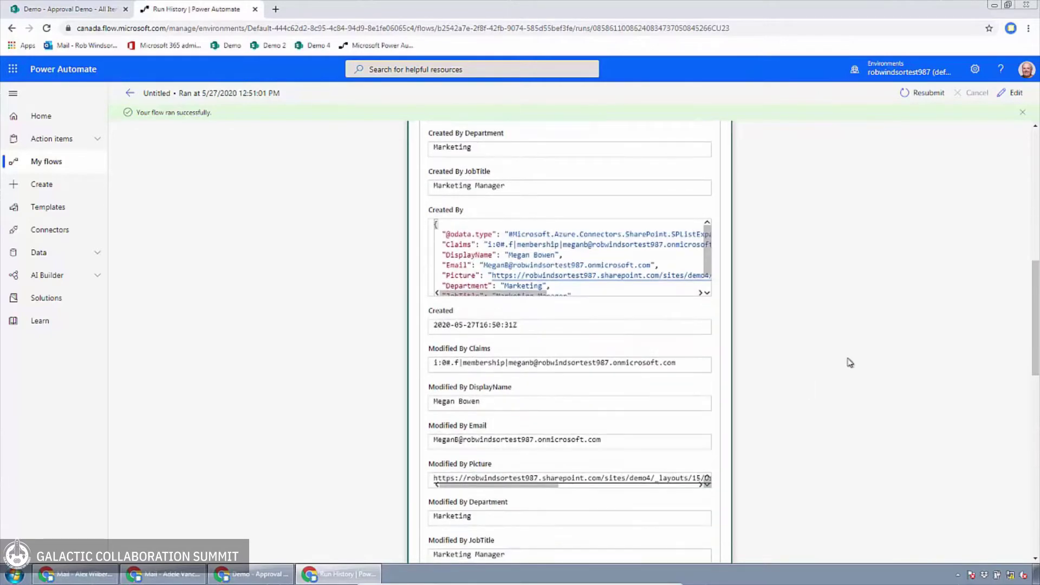
pyautogui.moveTo(1034, 330); pyautogui.dragTo(1037, 225)
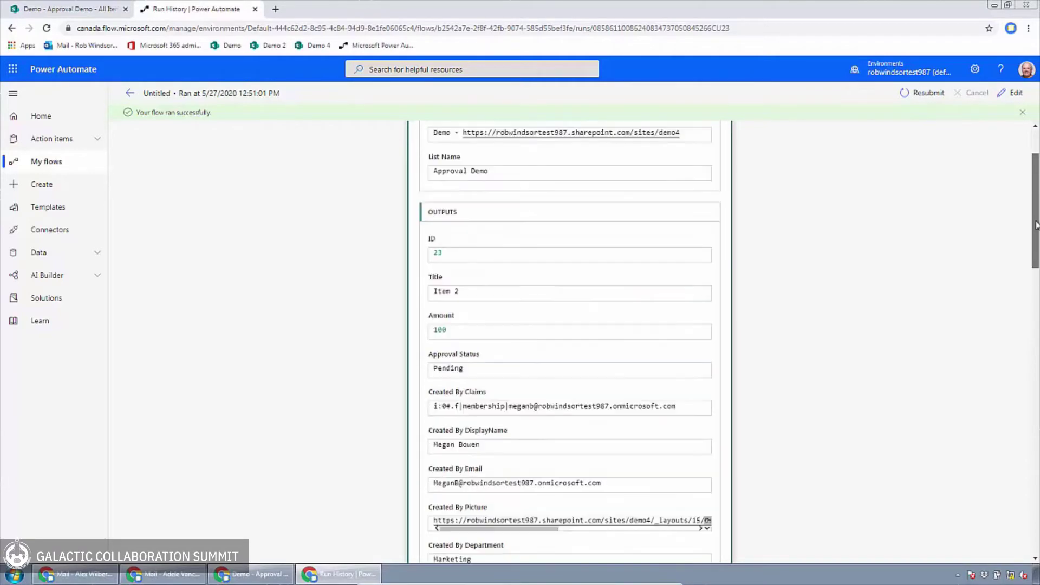
pyautogui.scroll(2, 641, 159)
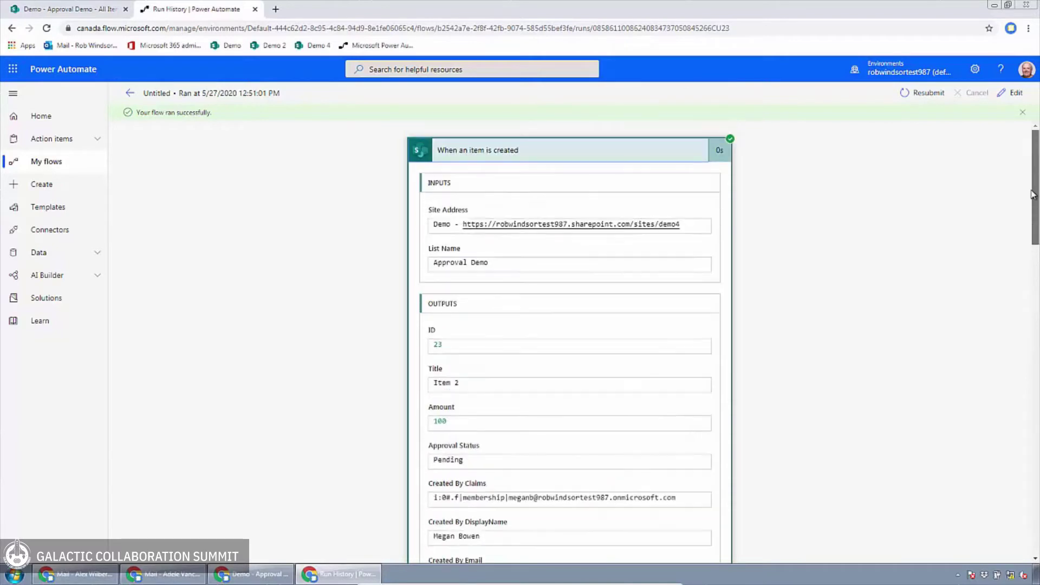
pyautogui.click(641, 159)
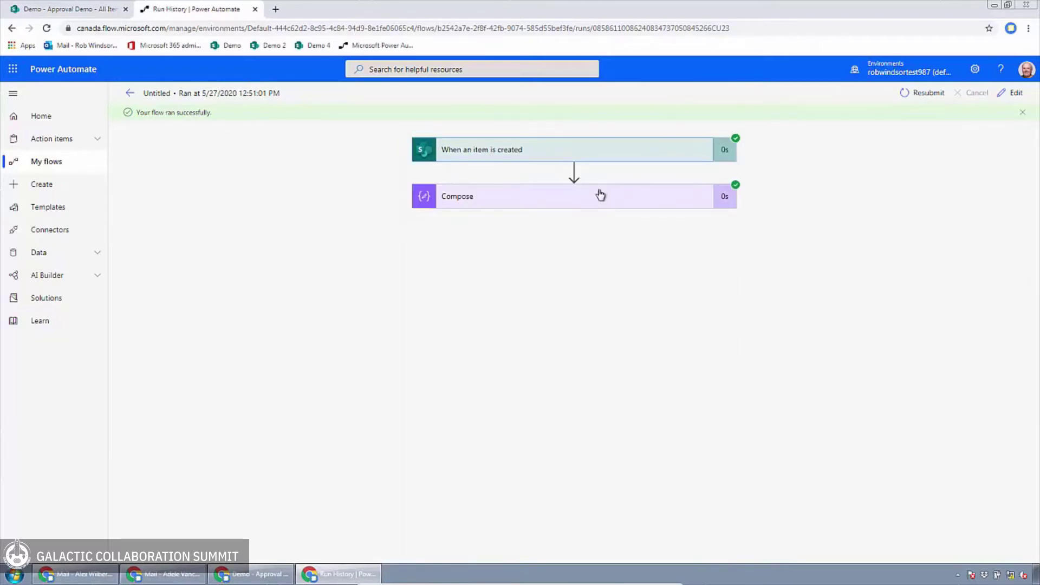
pyautogui.click(598, 196)
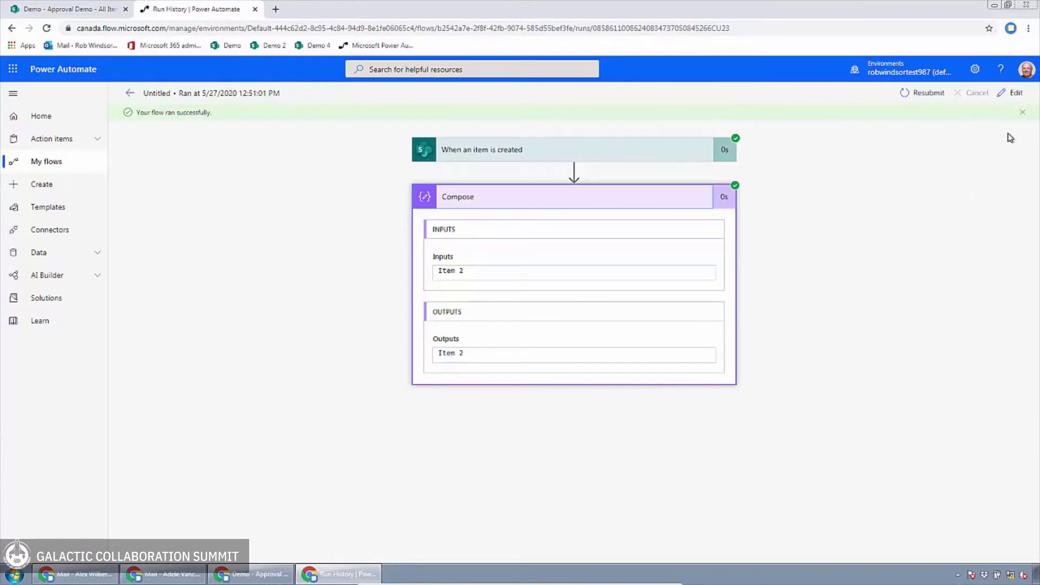
# Step: Return the flow to edit mode and add a Control Scope action as a new step after Compose
pyautogui.click(1017, 95)
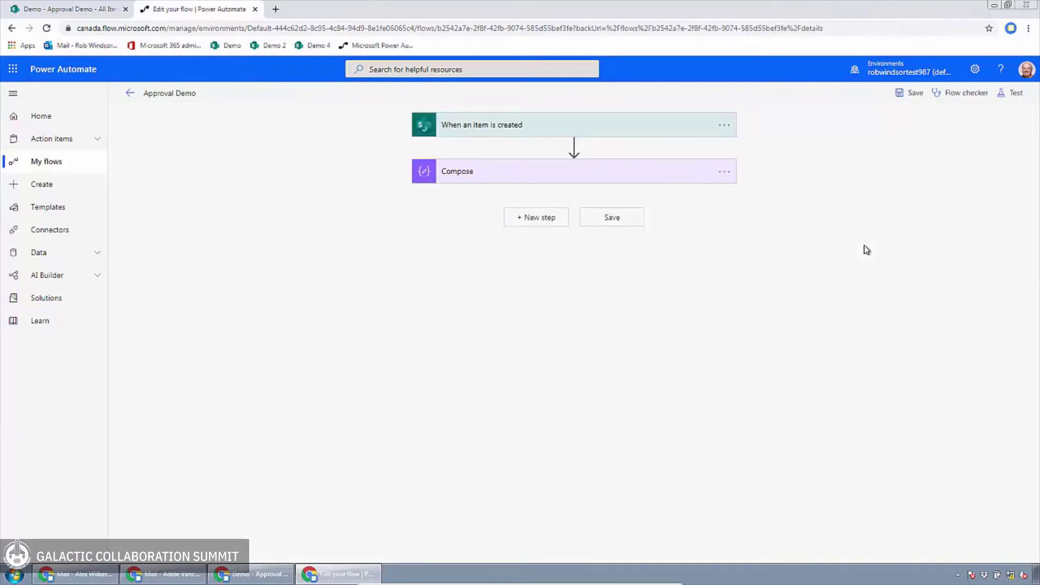
pyautogui.click(536, 218)
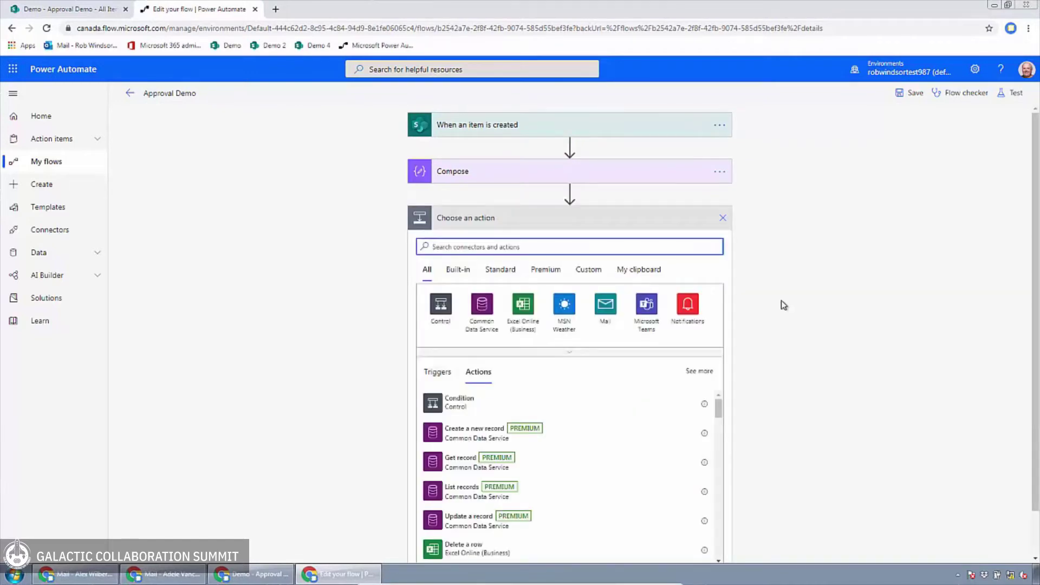
pyautogui.write('s')
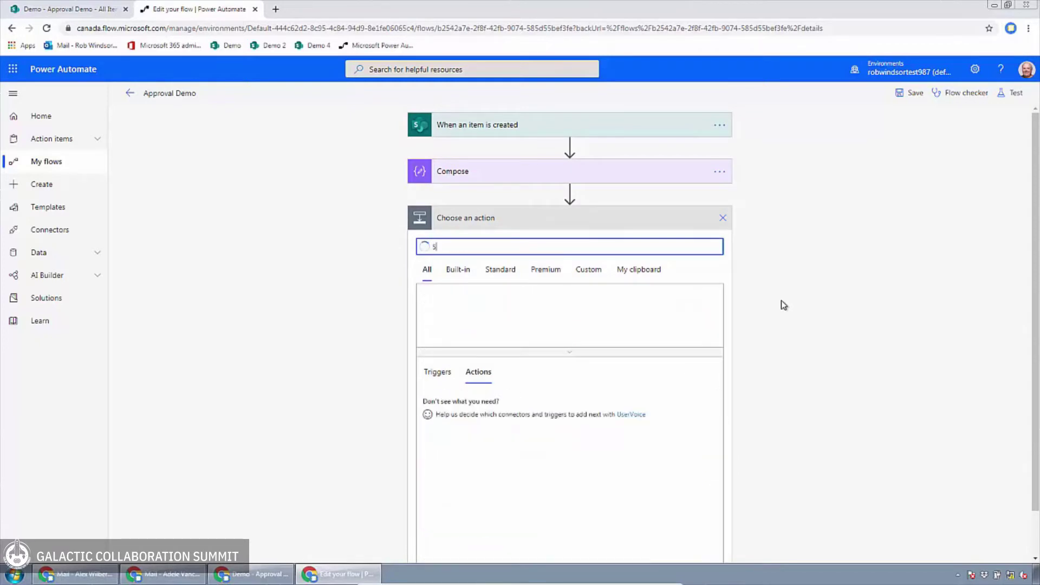
pyautogui.write('cope')
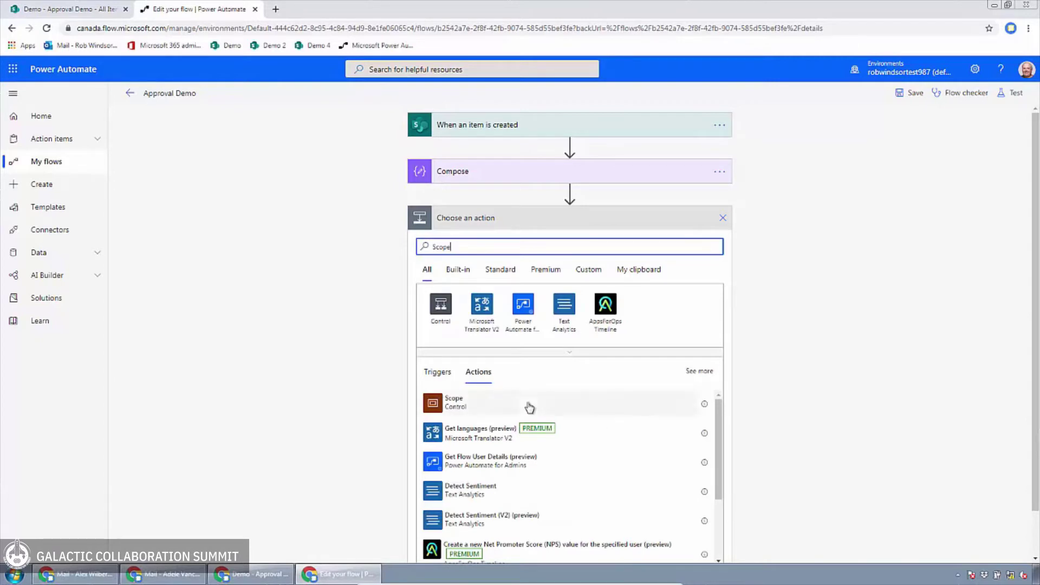
pyautogui.click(615, 406)
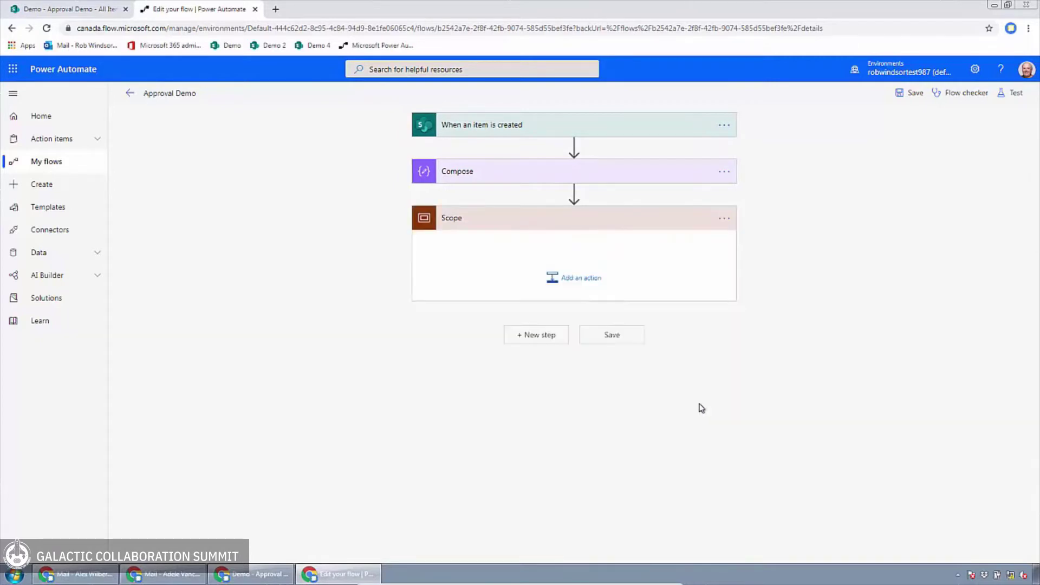
# Step: Rename the Scope action as Main
pyautogui.click(724, 219)
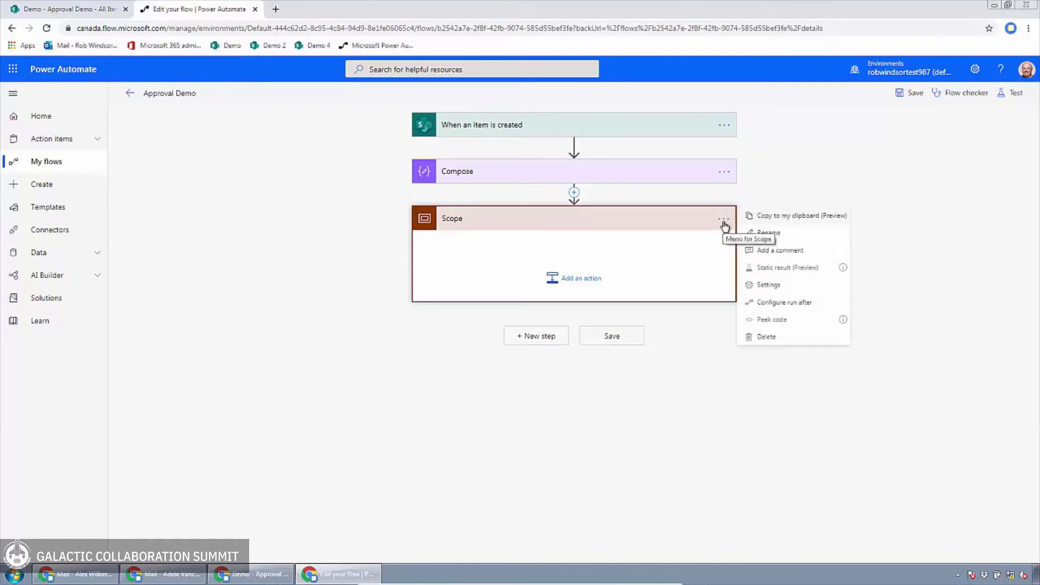
pyautogui.click(779, 233)
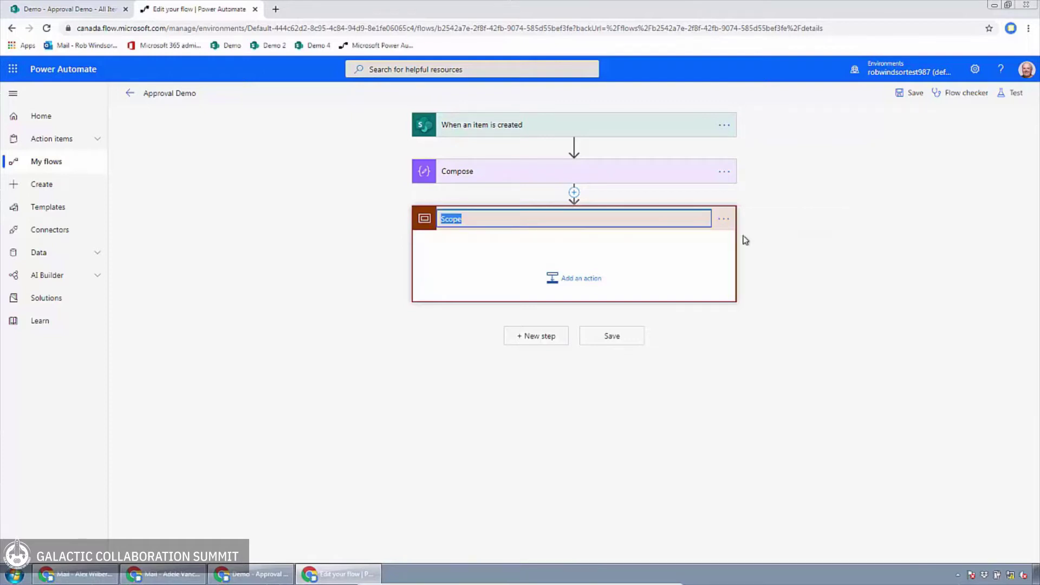
pyautogui.write('Main')
pyautogui.press('Return')
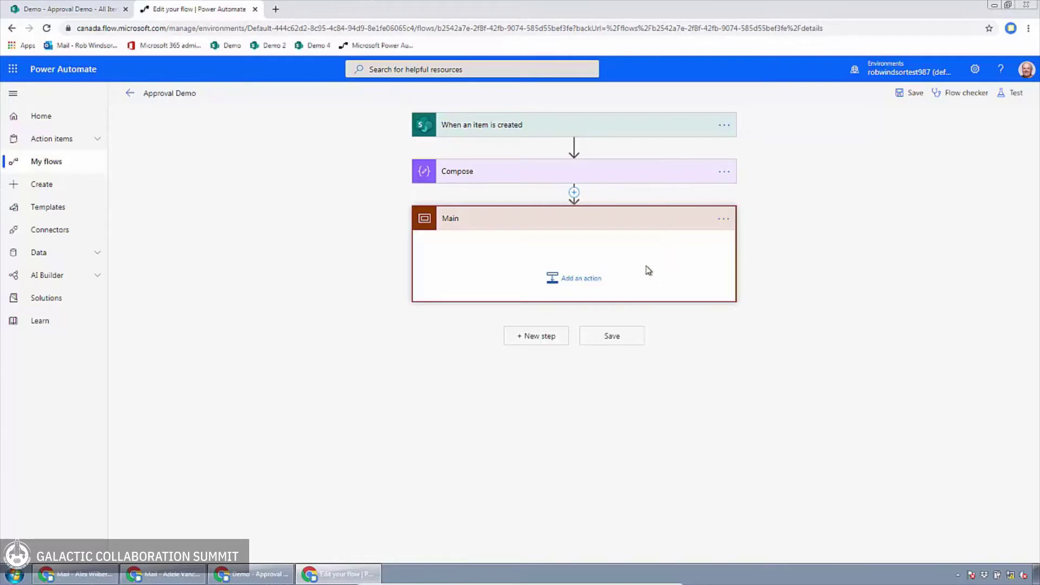
# Step: Add the Approvals action "Start and wait for an approval" inside the Main scope
pyautogui.click(591, 283)
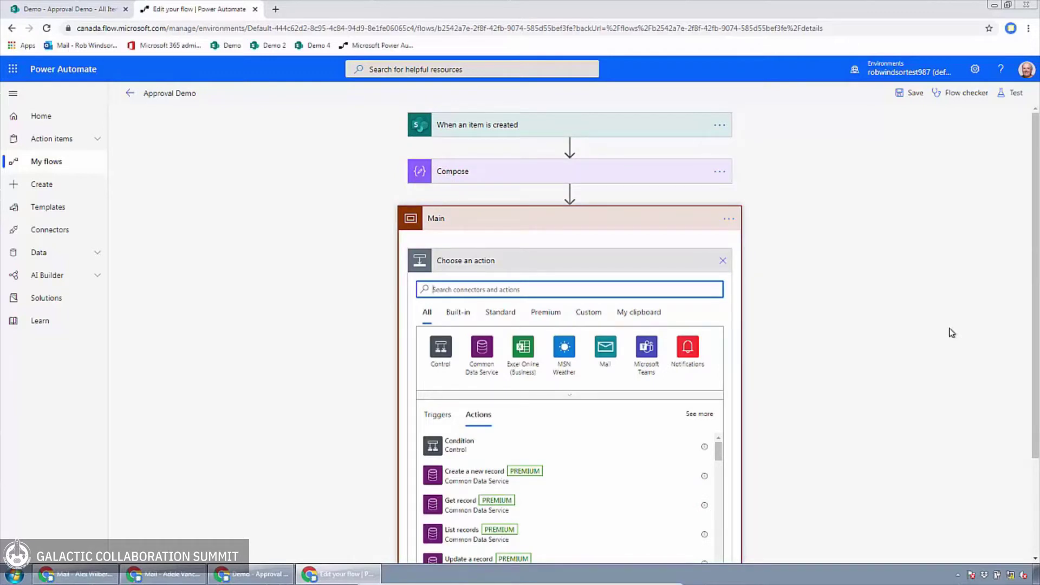
pyautogui.write('approval')
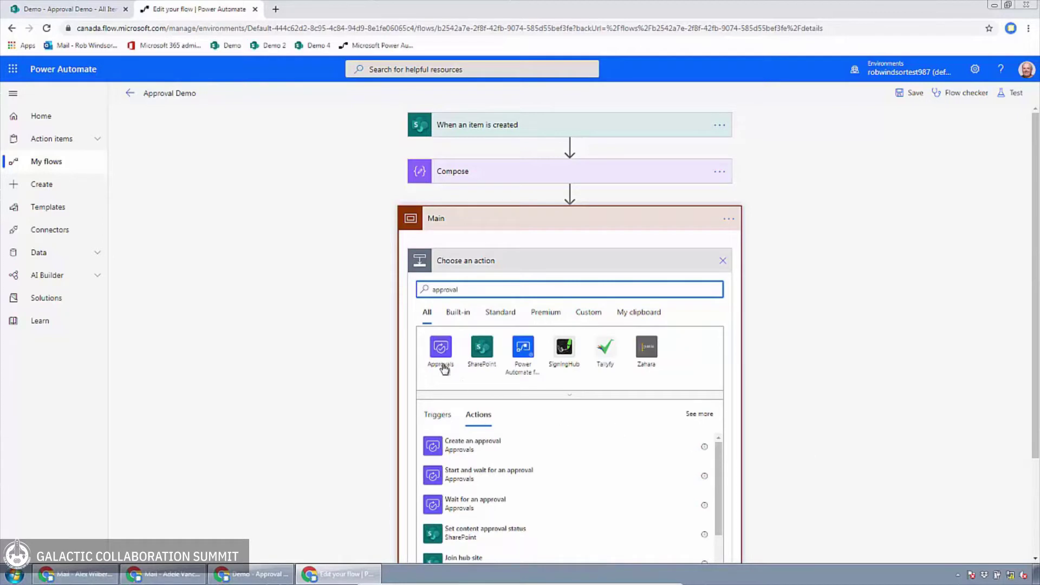
pyautogui.click(441, 350)
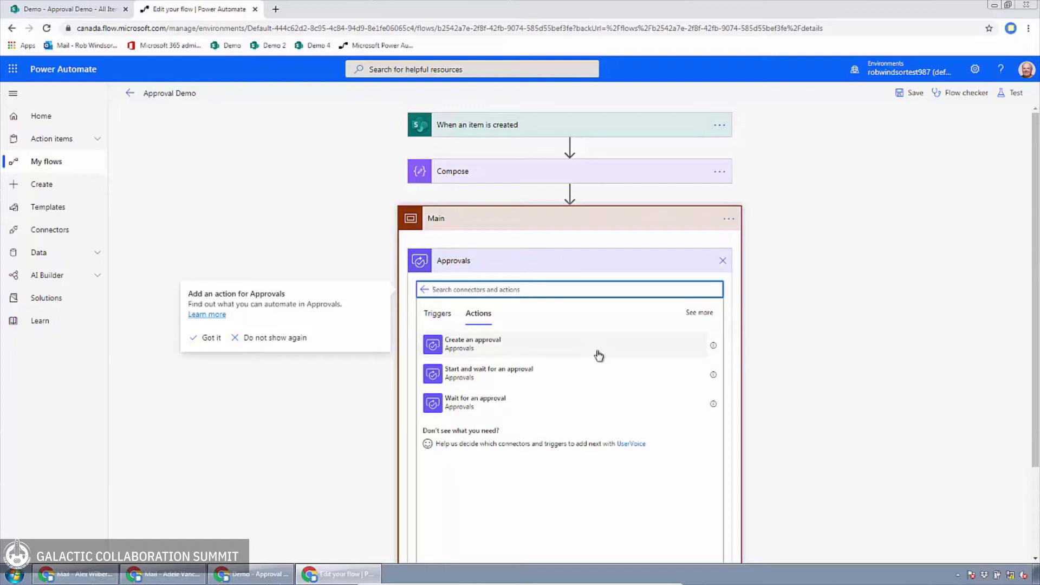
pyautogui.click(568, 379)
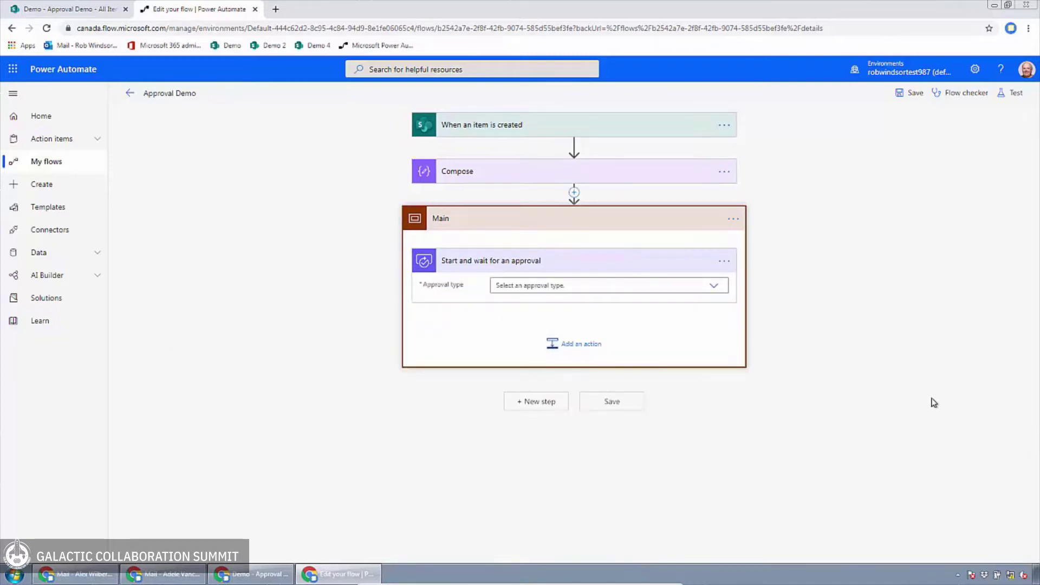
# Step: Set the approval type to "Approve/Reject - Everyone must approve" and the approval's title to "Item Review"
pyautogui.click(714, 289)
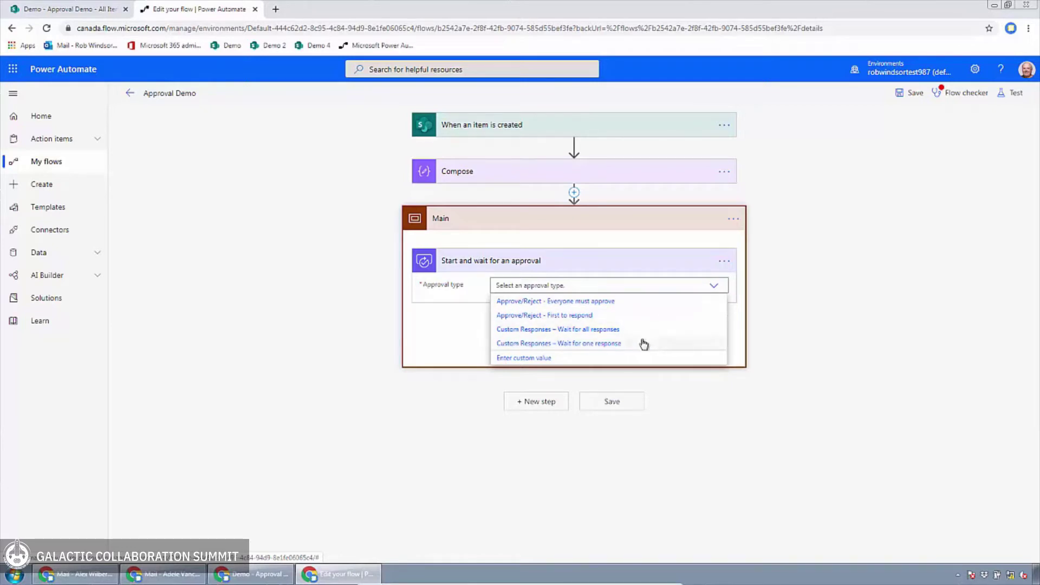
pyautogui.click(620, 306)
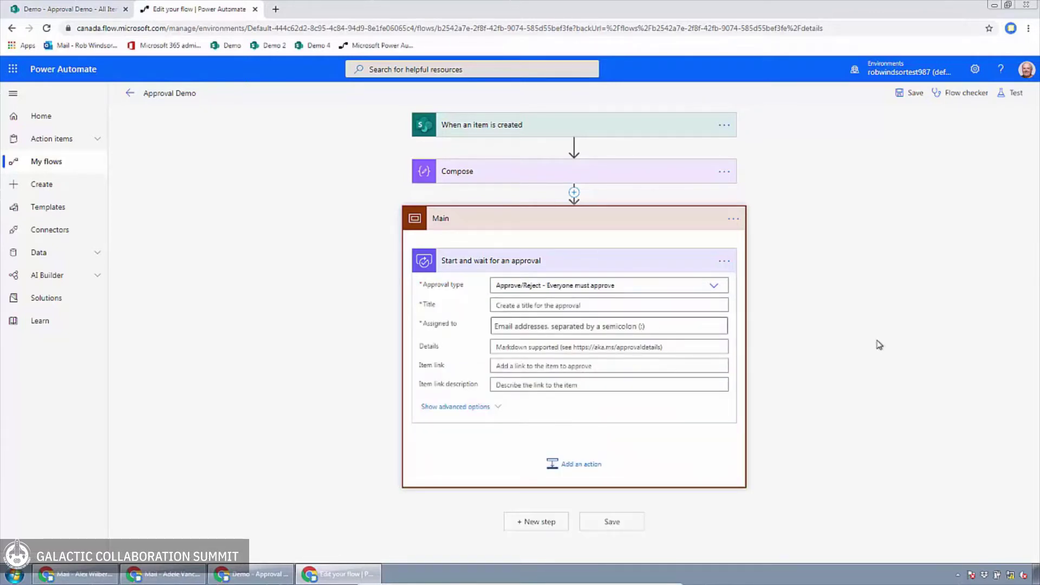
pyautogui.click(689, 306)
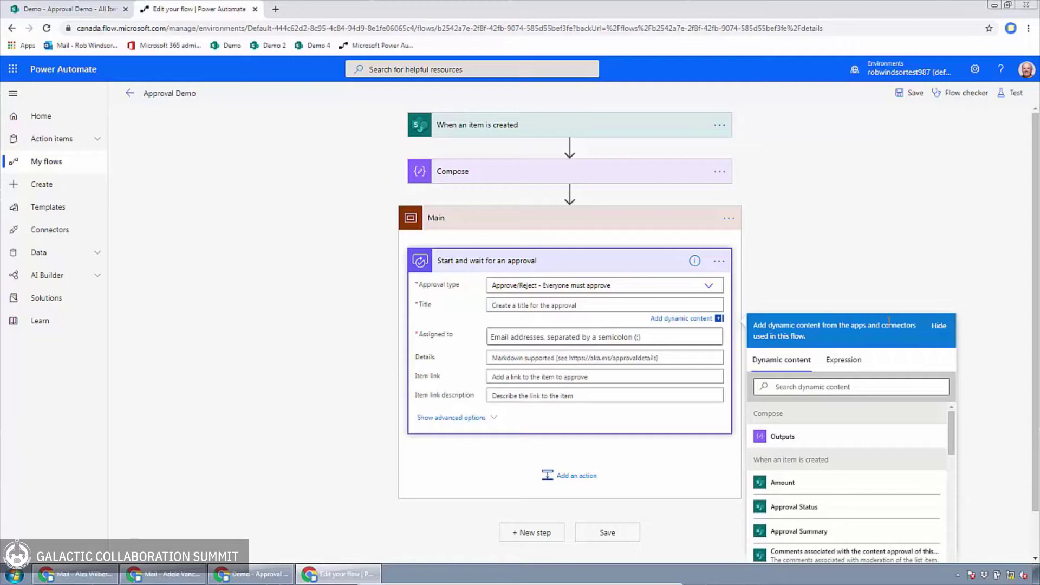
pyautogui.write('Item Review')
# Step: Assign the approval to the Retail Manager by searching their first name and picking the suggested person
pyautogui.click(663, 335)
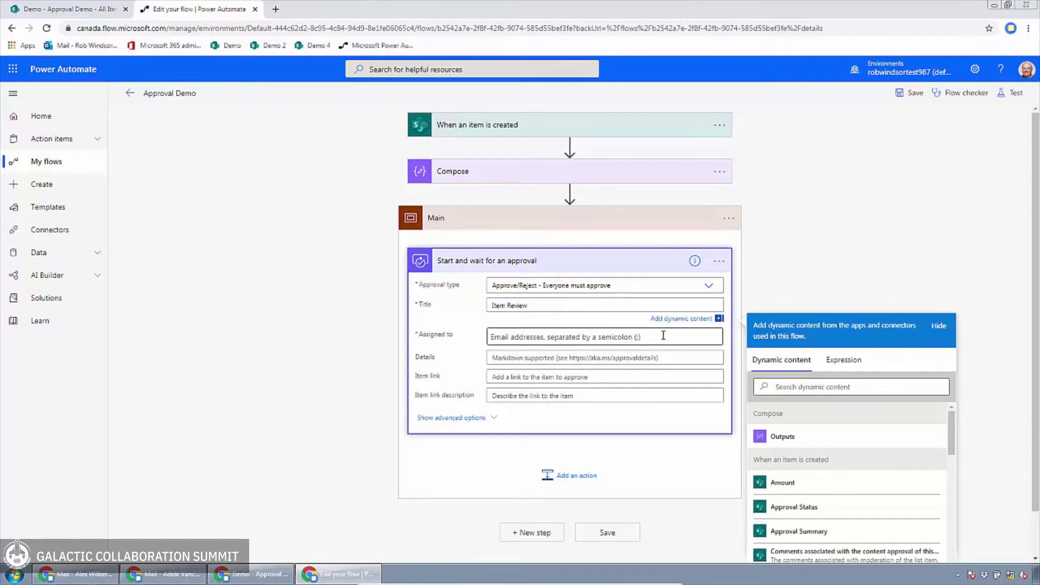
pyautogui.click(663, 335)
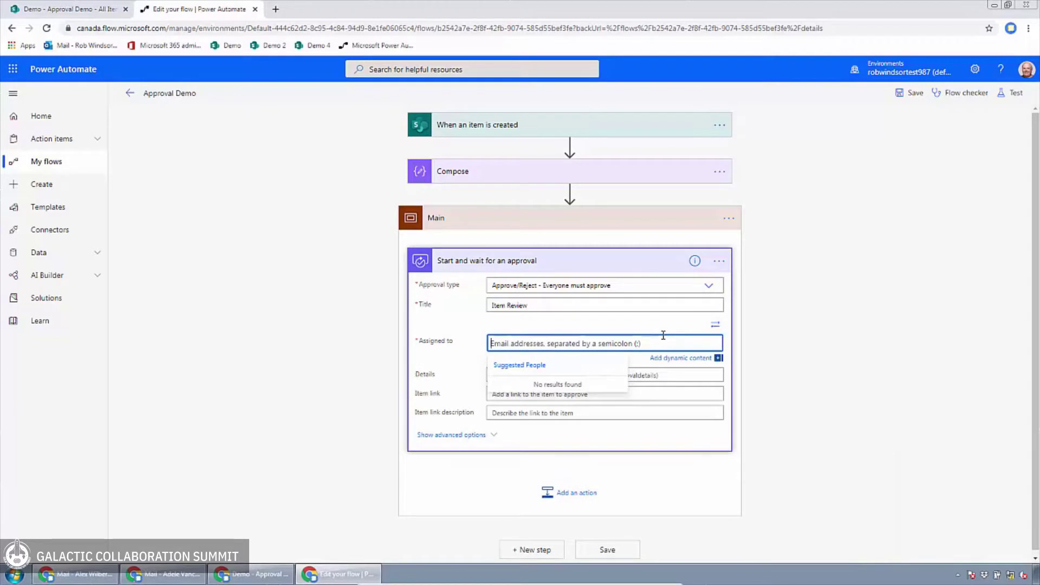
pyautogui.write('adele')
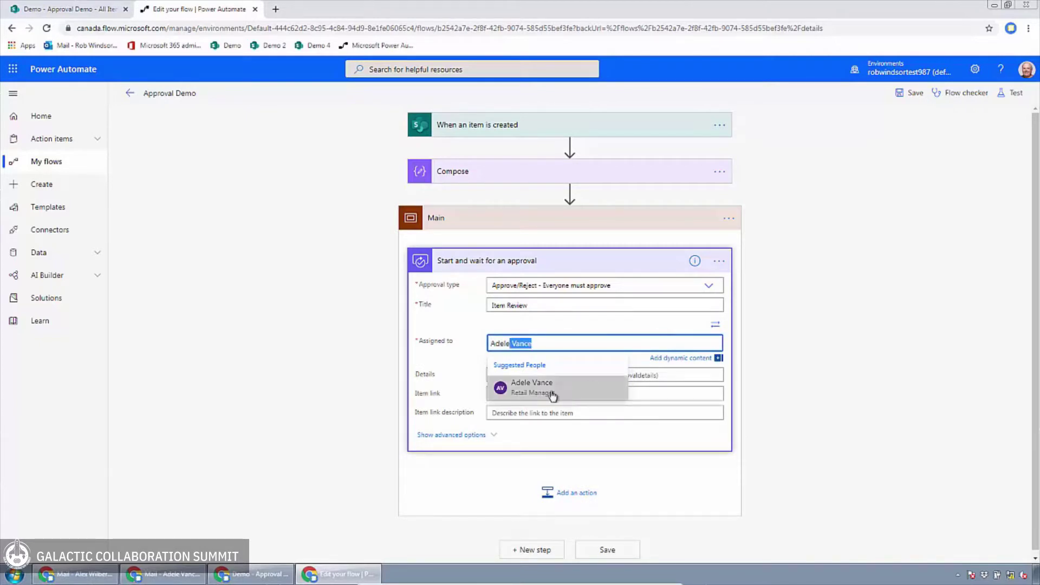
pyautogui.click(623, 382)
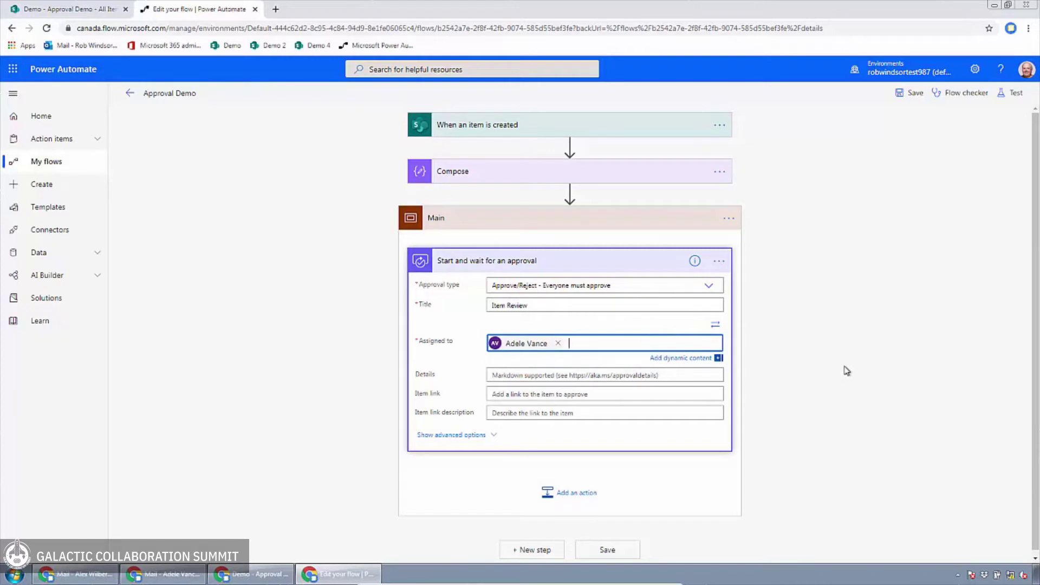
# Step: Set the approval's Details to "Please review the item linked below."
pyautogui.click(700, 376)
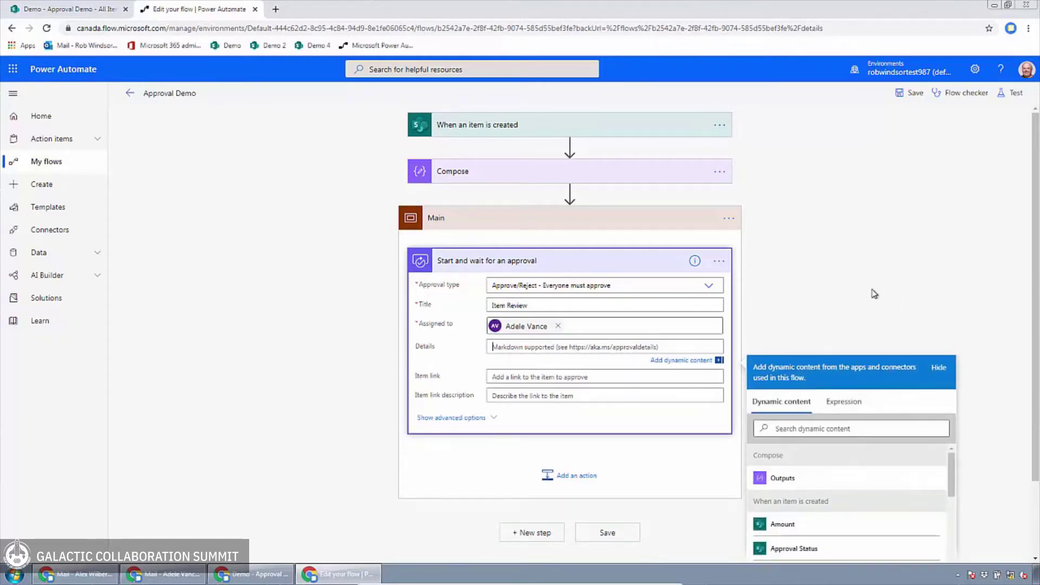
pyautogui.write('Ple')
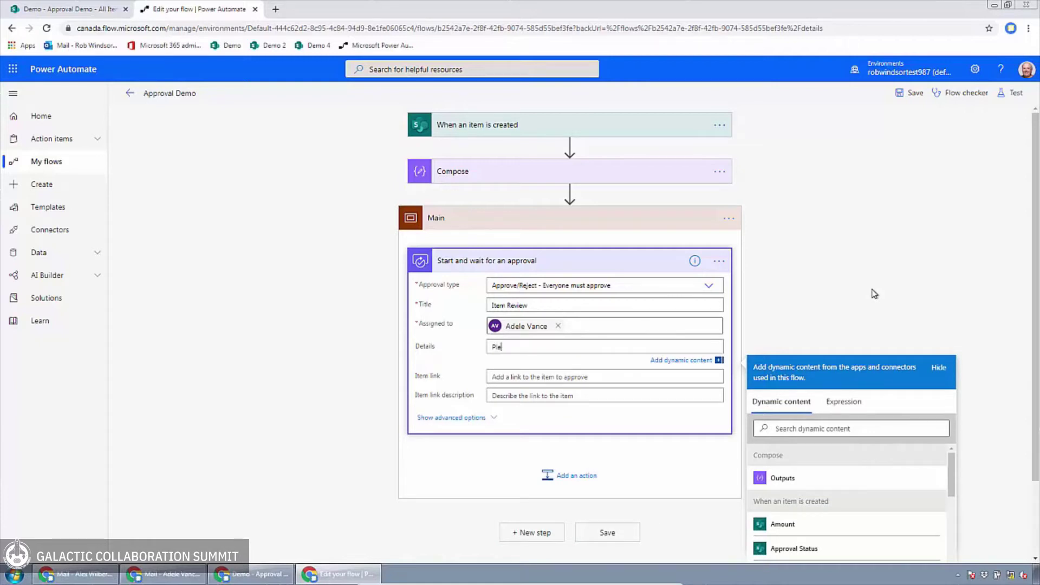
pyautogui.write('ase review thie item linked below.')
pyautogui.click(618, 376)
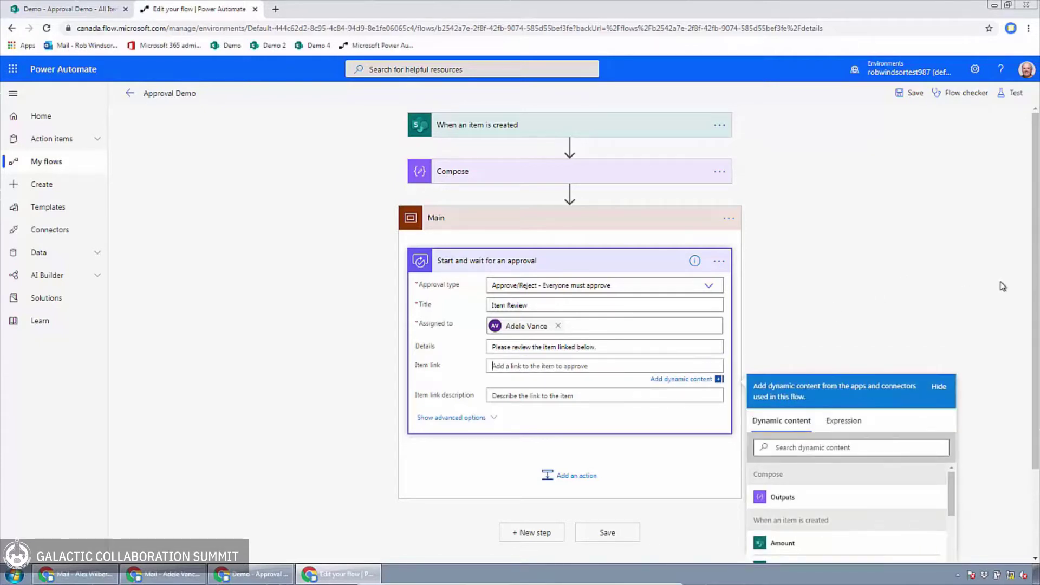
# Step: Set the approval's Item link to the trigger's "Link to item" dynamic content
pyautogui.scroll(-2, 999, 285)
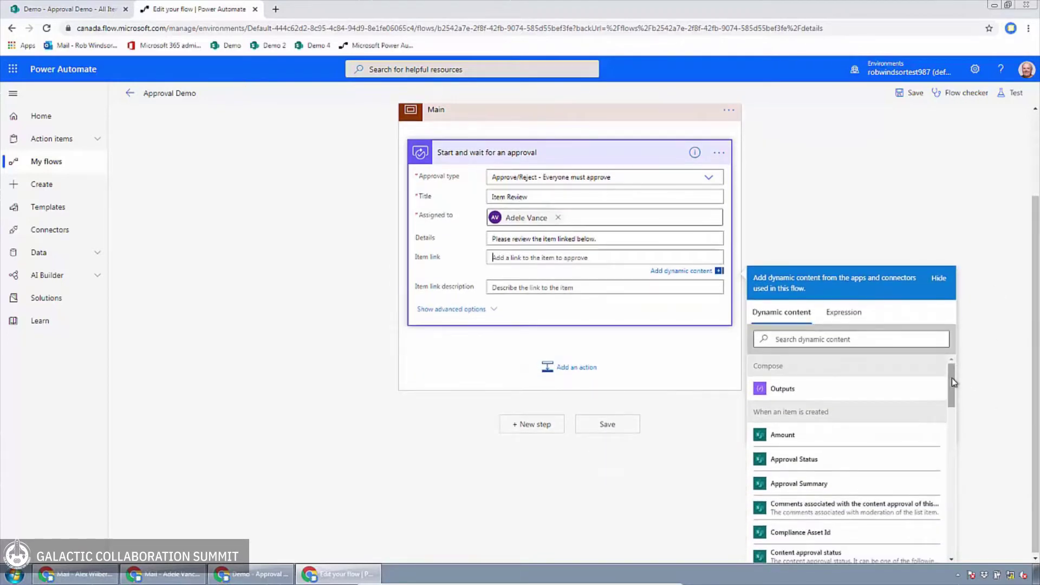
pyautogui.moveTo(953, 382); pyautogui.dragTo(951, 486)
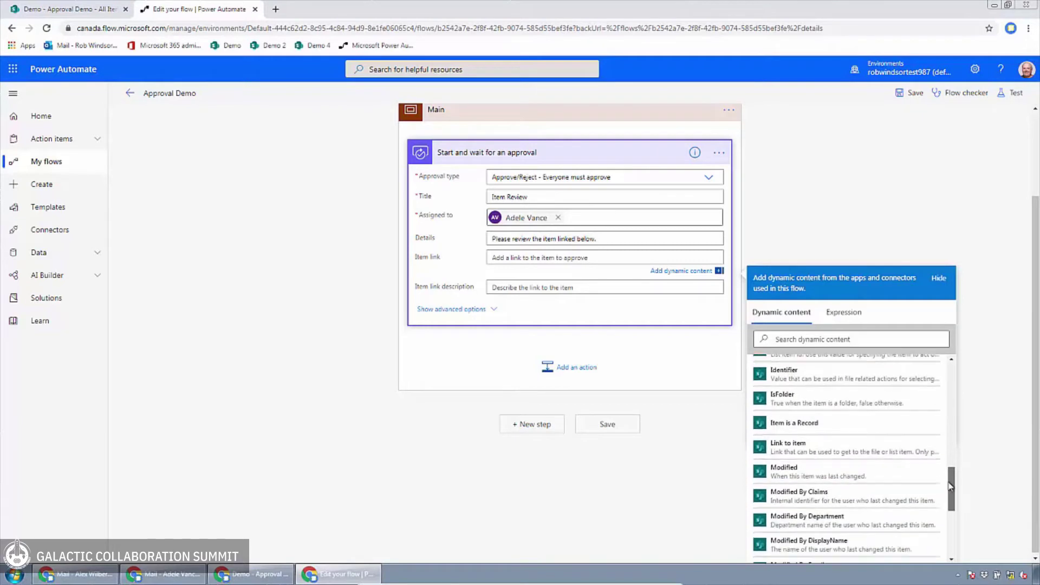
pyautogui.click(886, 454)
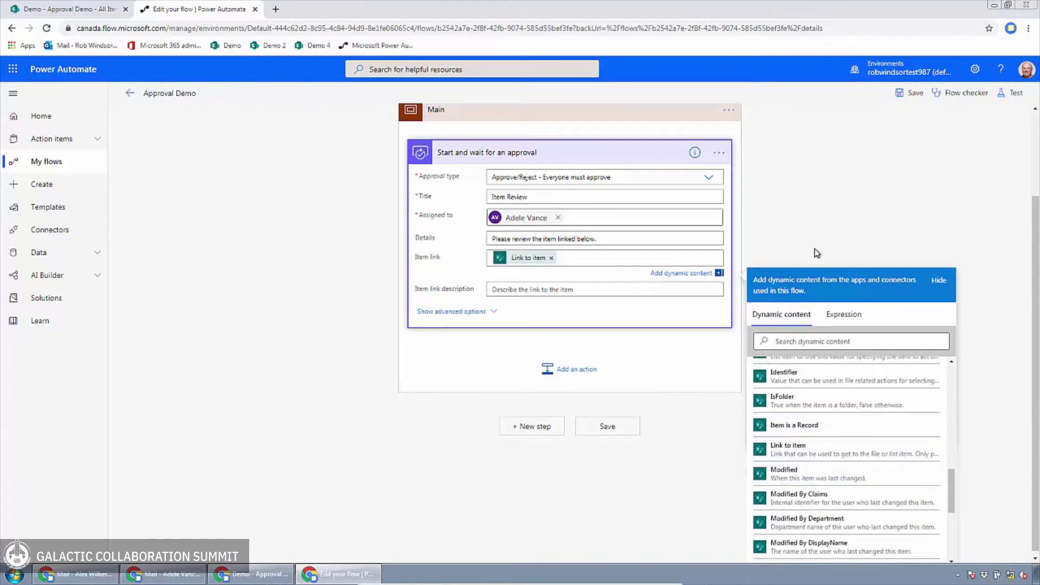
# Step: Set the approval's Item link description to the trigger's Title dynamic content
pyautogui.click(616, 289)
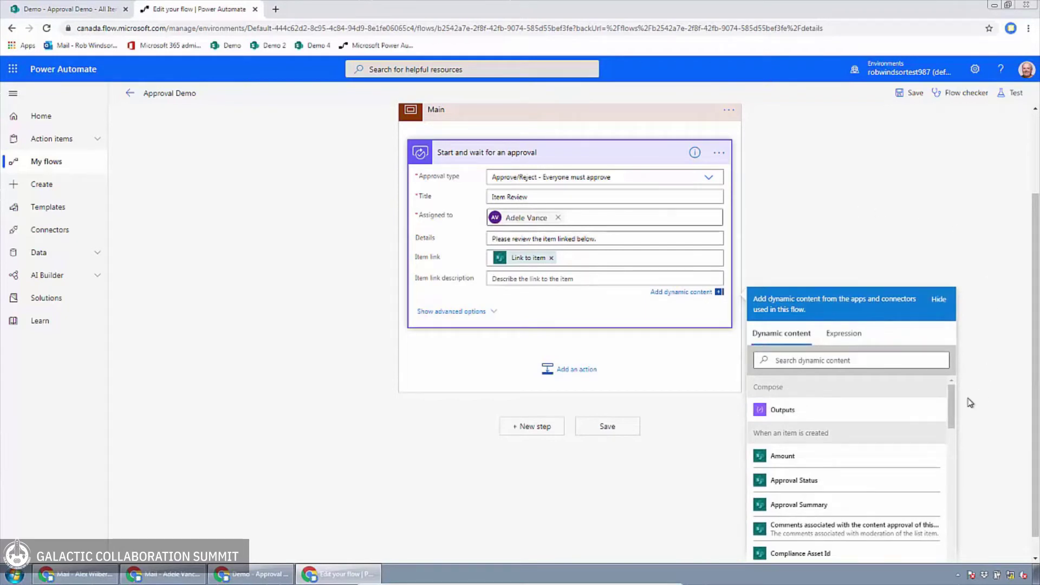
pyautogui.moveTo(949, 398); pyautogui.dragTo(950, 523)
pyautogui.scroll(-1, 980, 500)
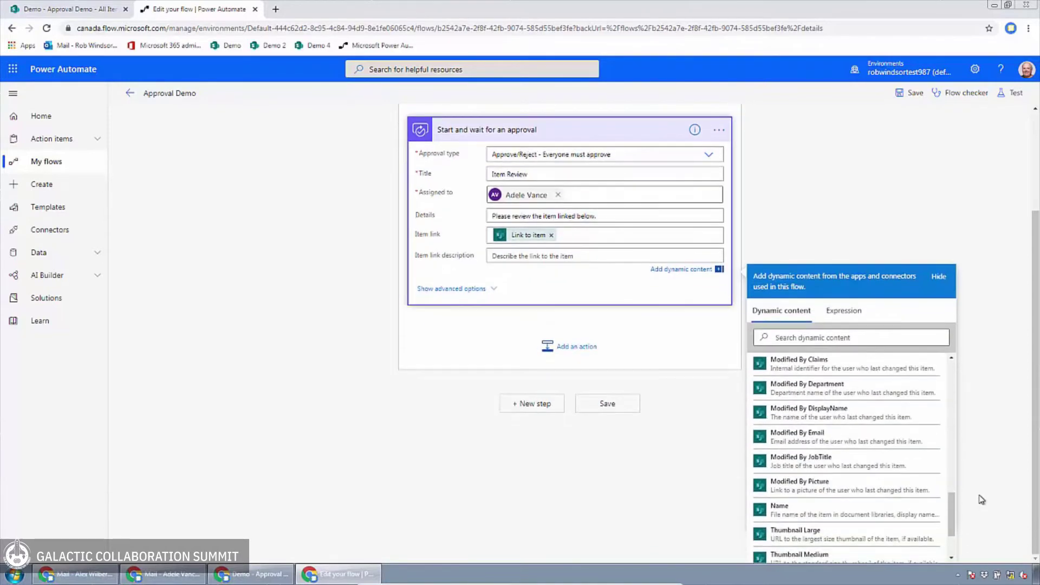
pyautogui.scroll(-2, 957, 508)
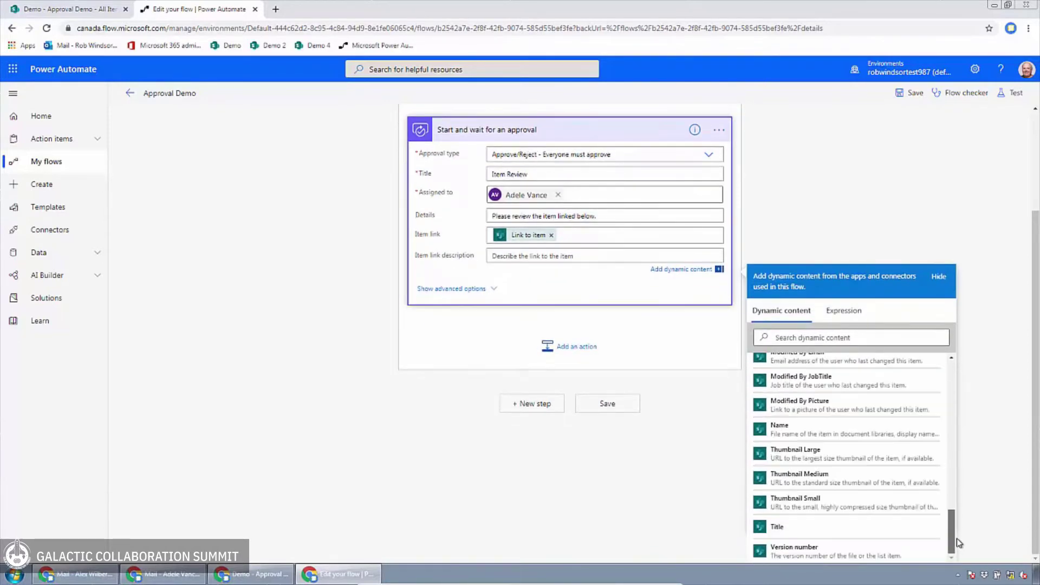
pyautogui.click(868, 529)
pyautogui.click(907, 225)
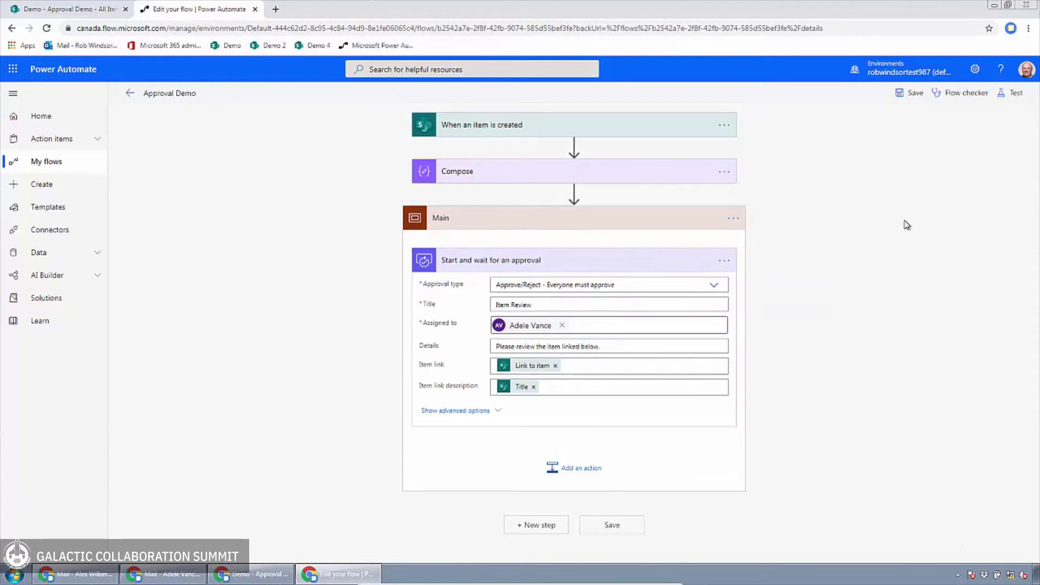
# Step: Collapse the approval action and move the Compose action into the Main scope, directly after "Start and wait for an approval"
pyautogui.click(654, 264)
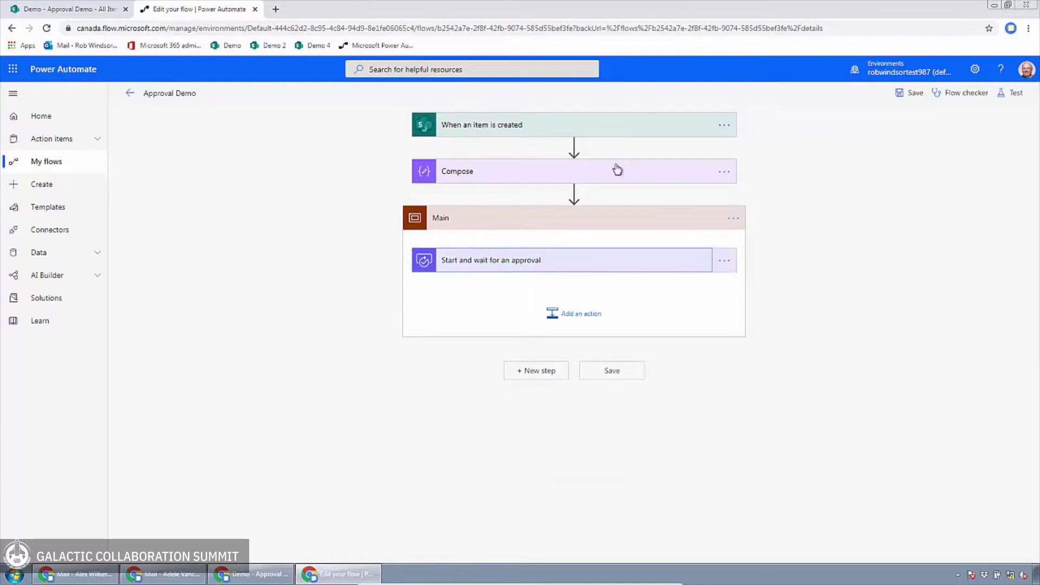
pyautogui.moveTo(617, 173); pyautogui.dragTo(605, 303)
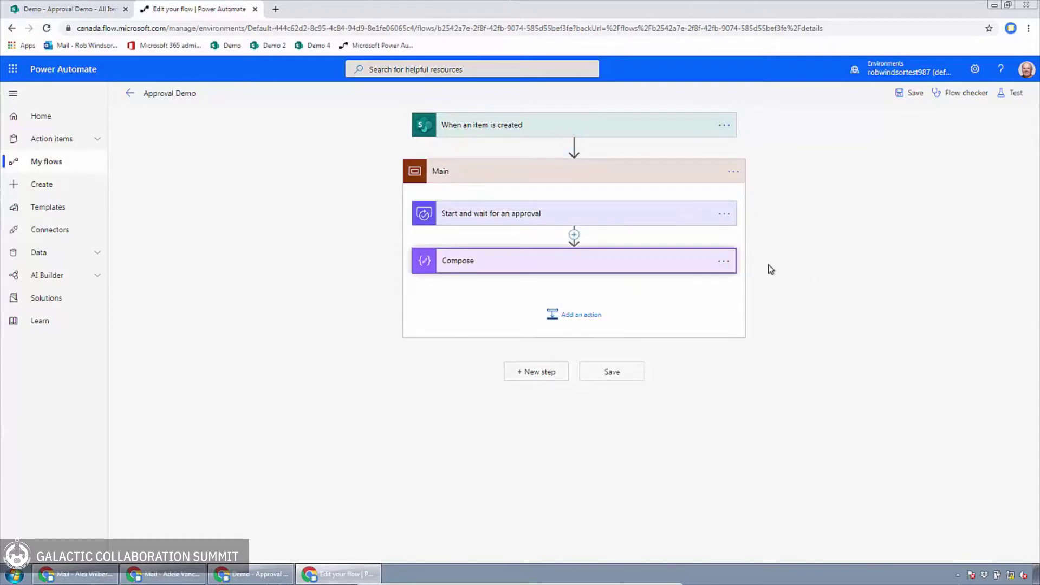
pyautogui.click(728, 264)
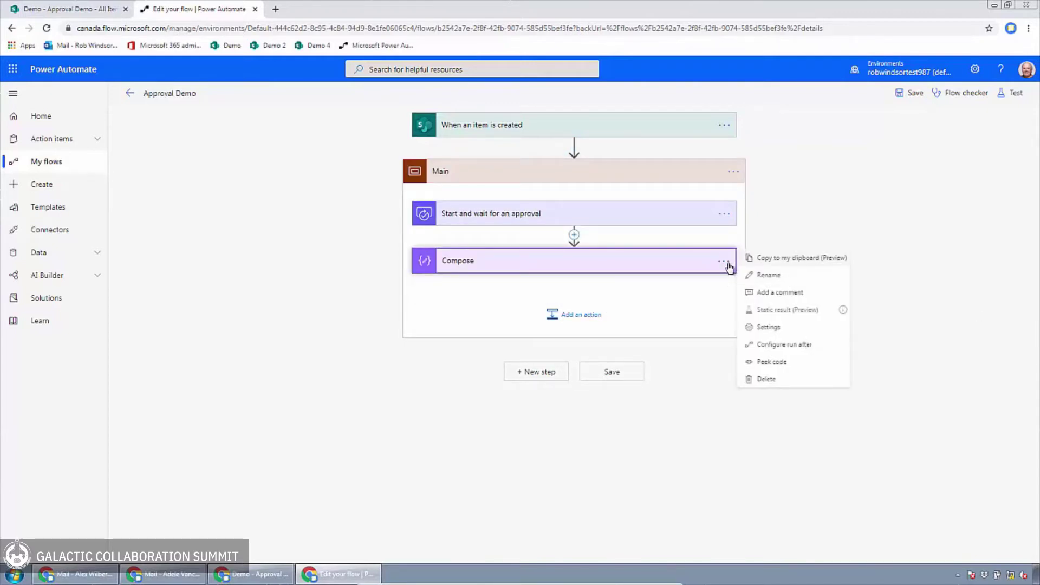
# Step: Replace the Title in the Compose action's Inputs with the approval's "Response summary" dynamic content
pyautogui.click(677, 261)
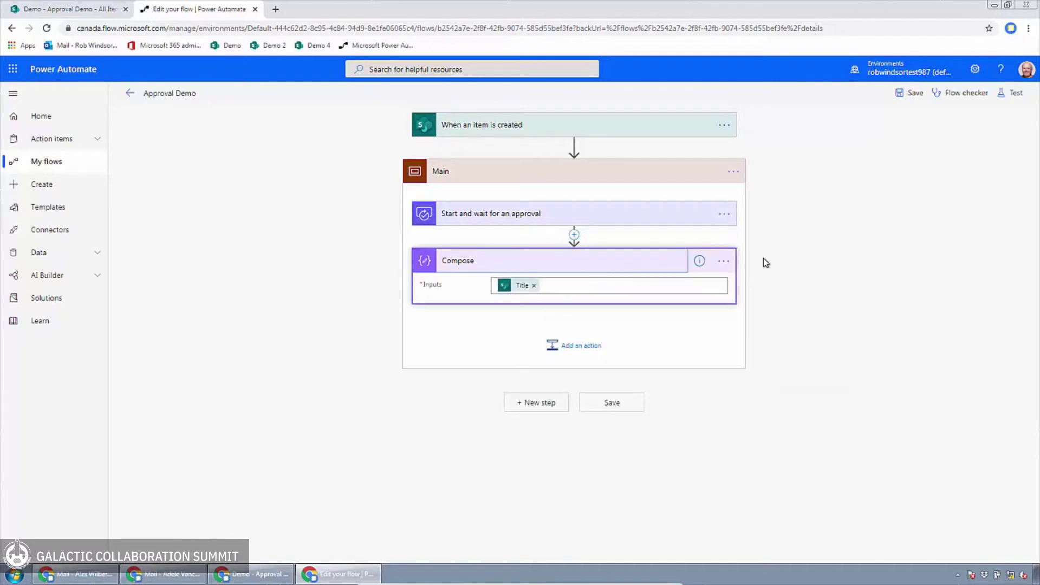
pyautogui.click(534, 285)
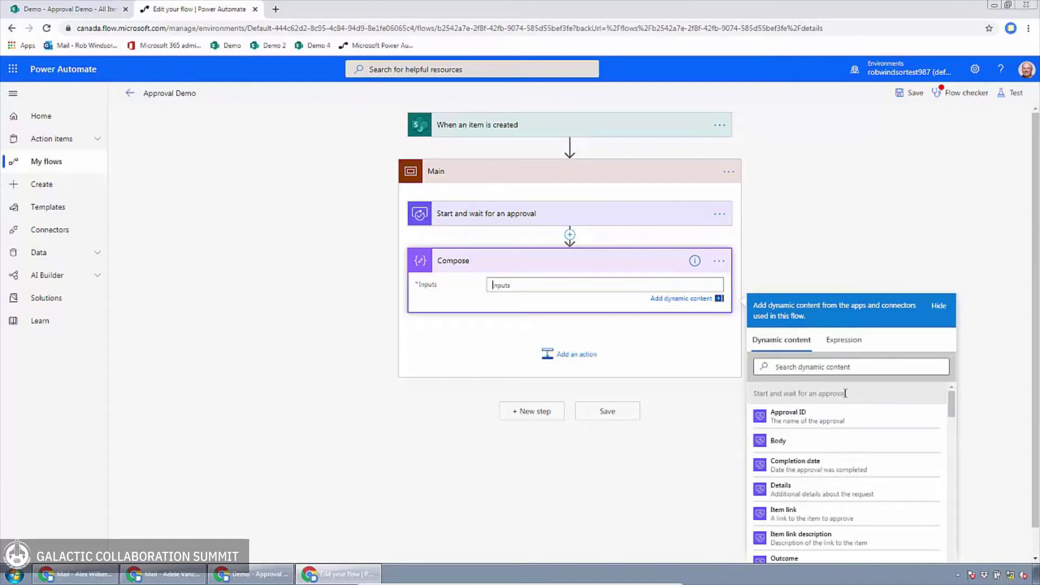
pyautogui.scroll(-1, 1034, 369)
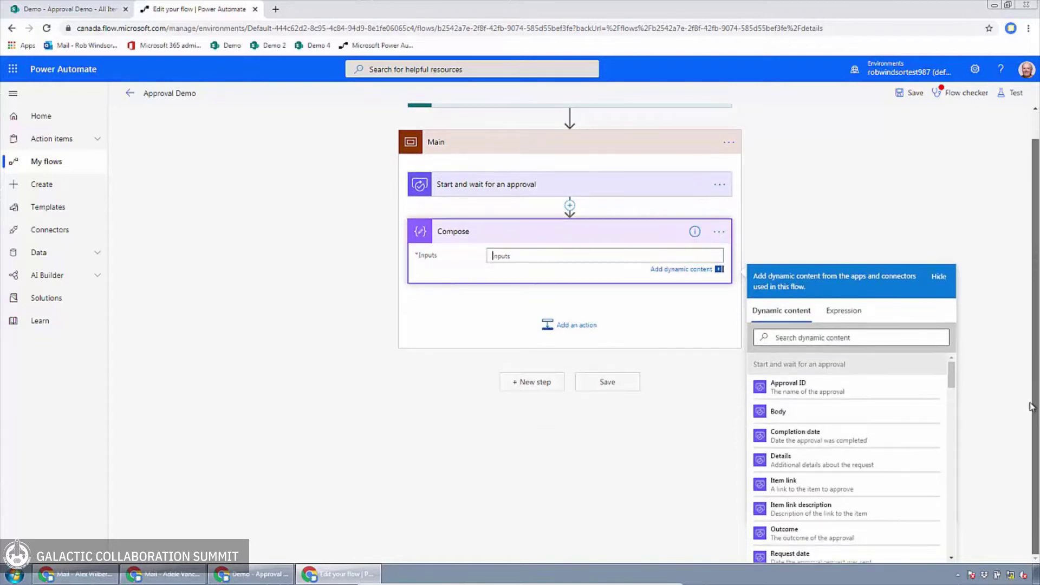
pyautogui.moveTo(953, 370); pyautogui.dragTo(953, 386)
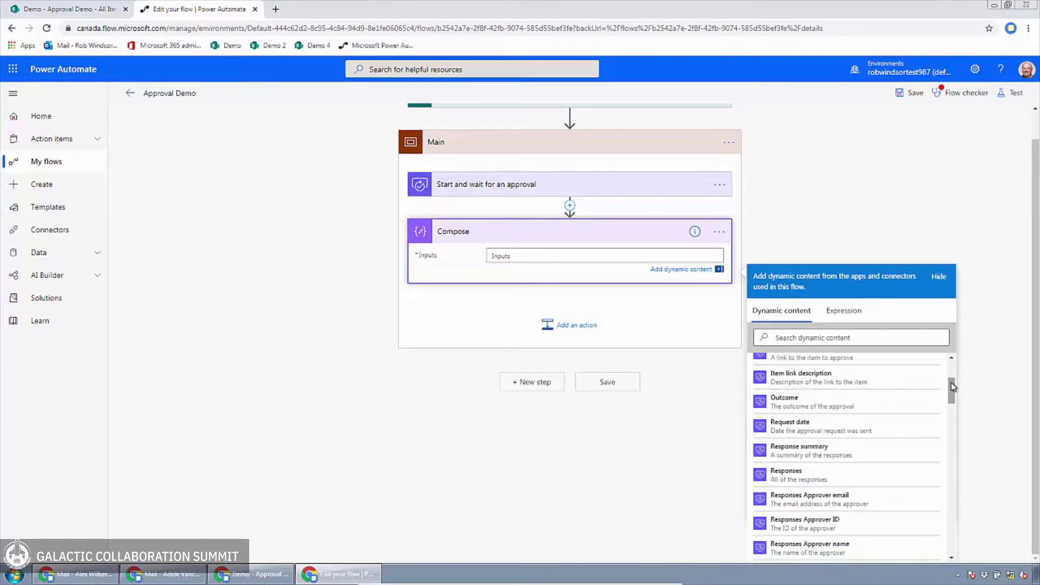
pyautogui.click(864, 450)
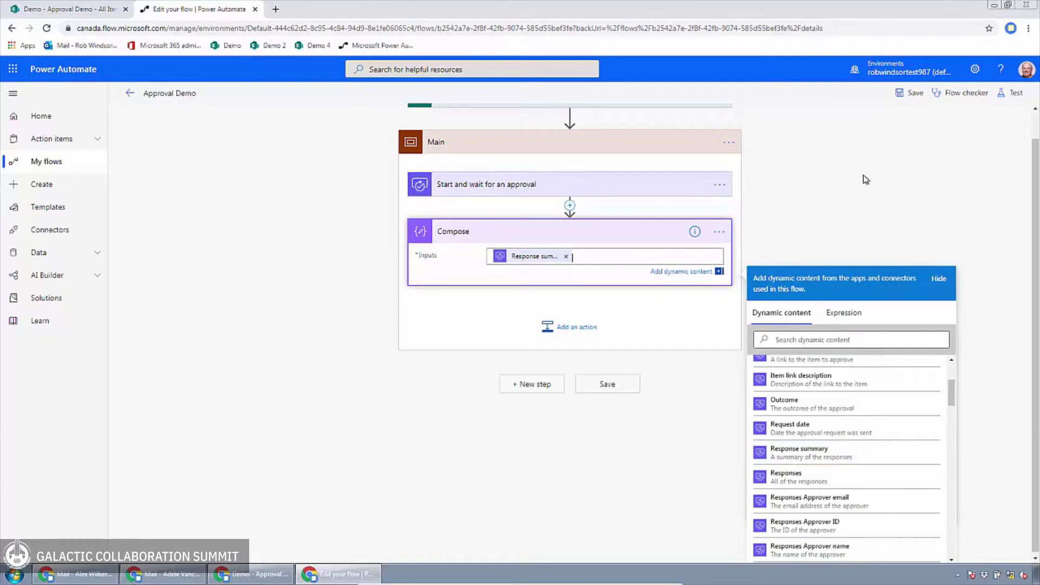
pyautogui.click(991, 216)
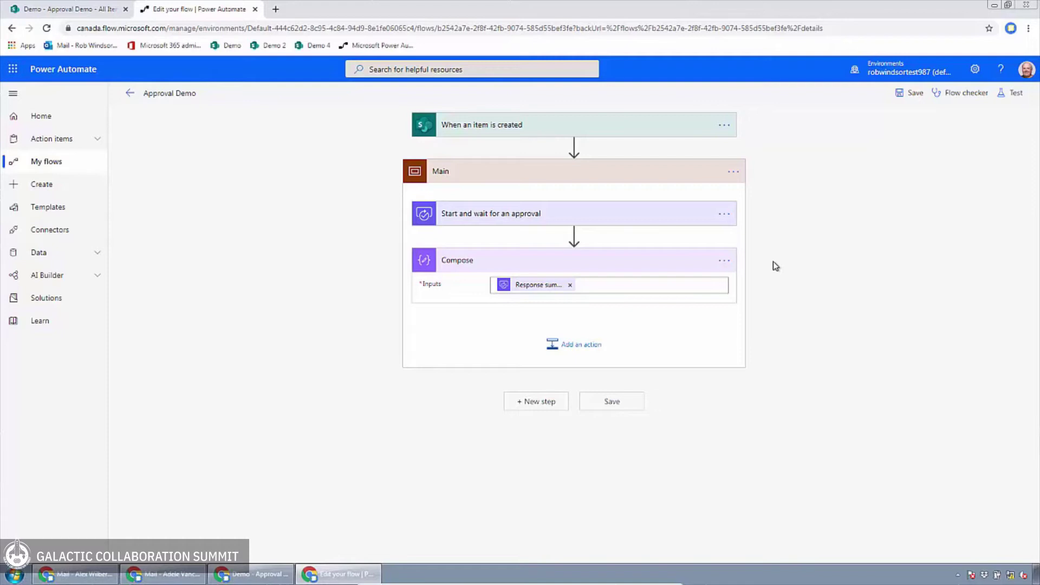
# Step: Save the Approval Demo flow and leave the editor for the flow's details page
pyautogui.click(915, 95)
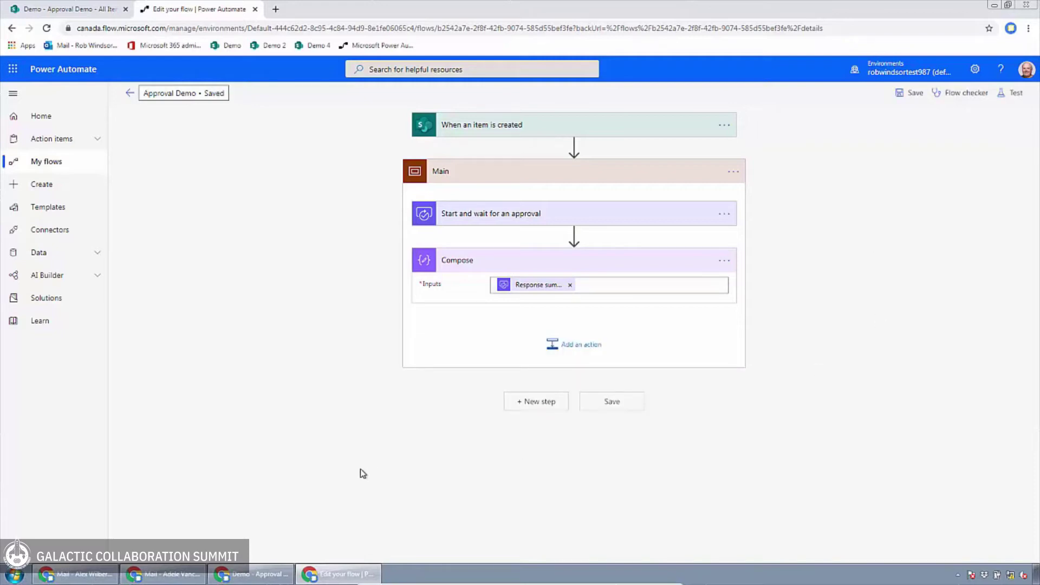
pyautogui.click(130, 93)
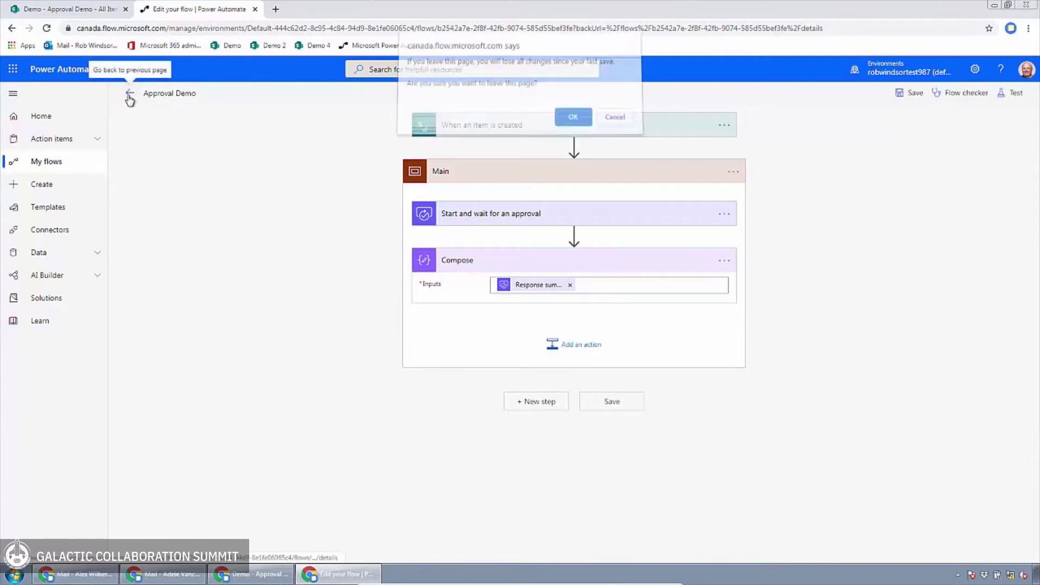
pyautogui.click(574, 121)
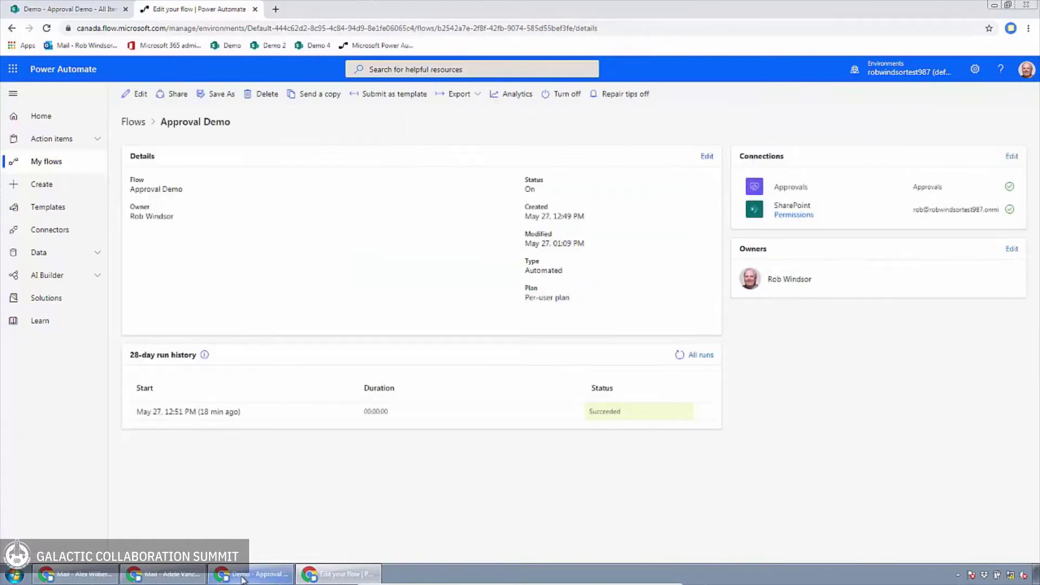
# Step: Switch to the SharePoint Approval Demo list and add a new item titled "Item 3" with an amount of 100
pyautogui.click(303, 510)
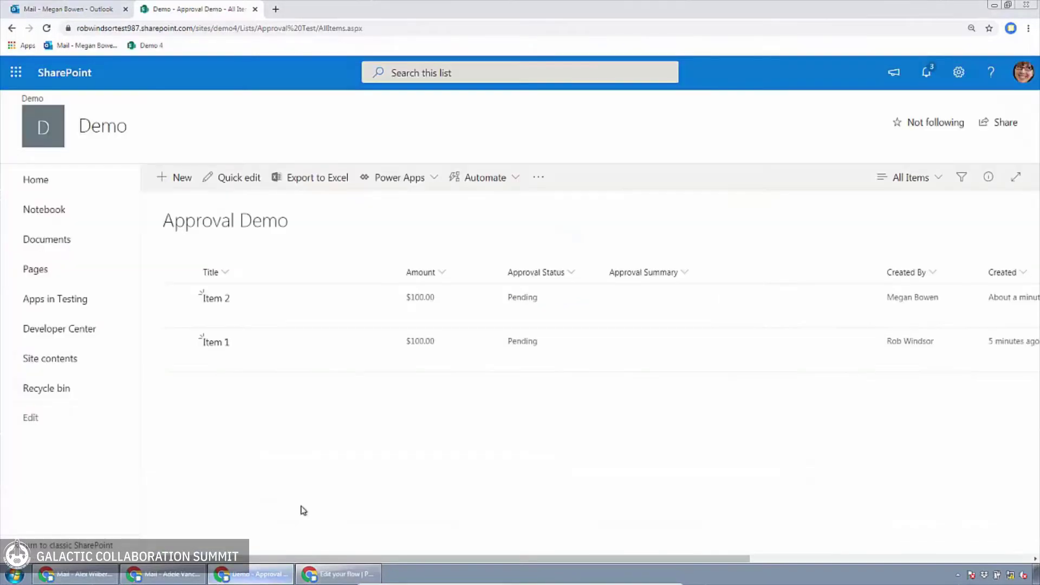
pyautogui.click(168, 178)
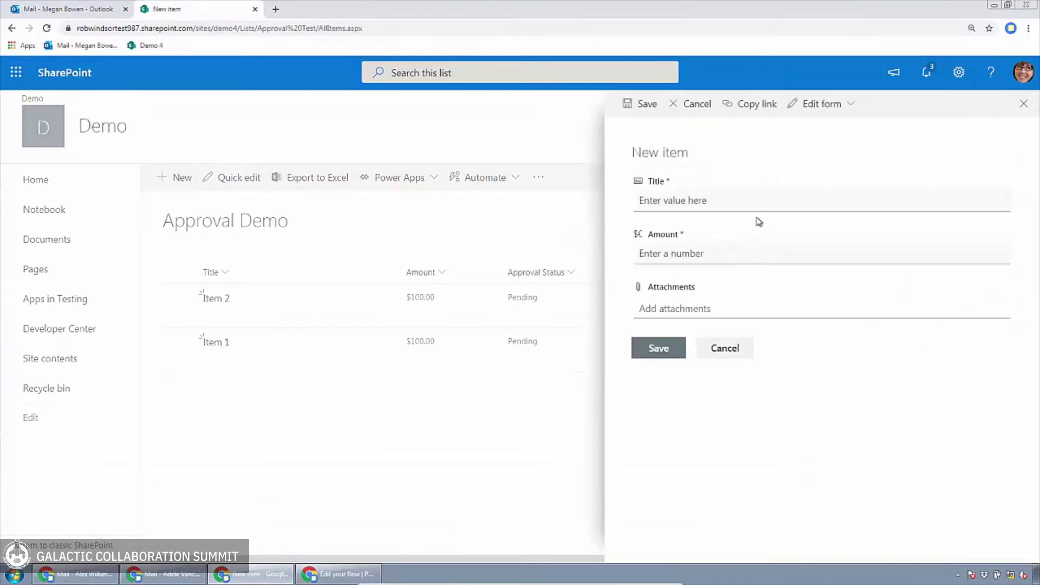
pyautogui.write('Item 3')
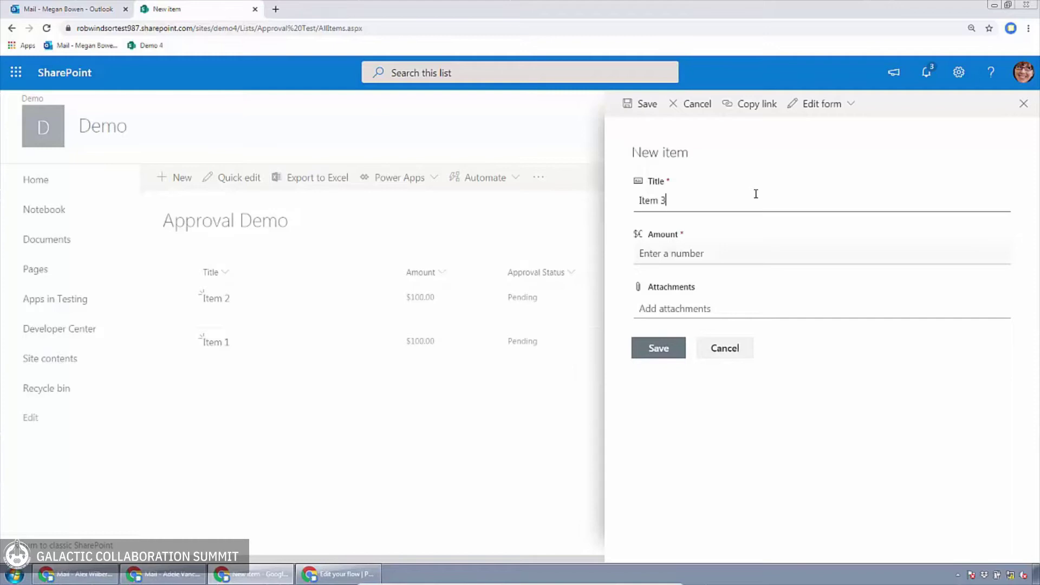
pyautogui.press('Tab')
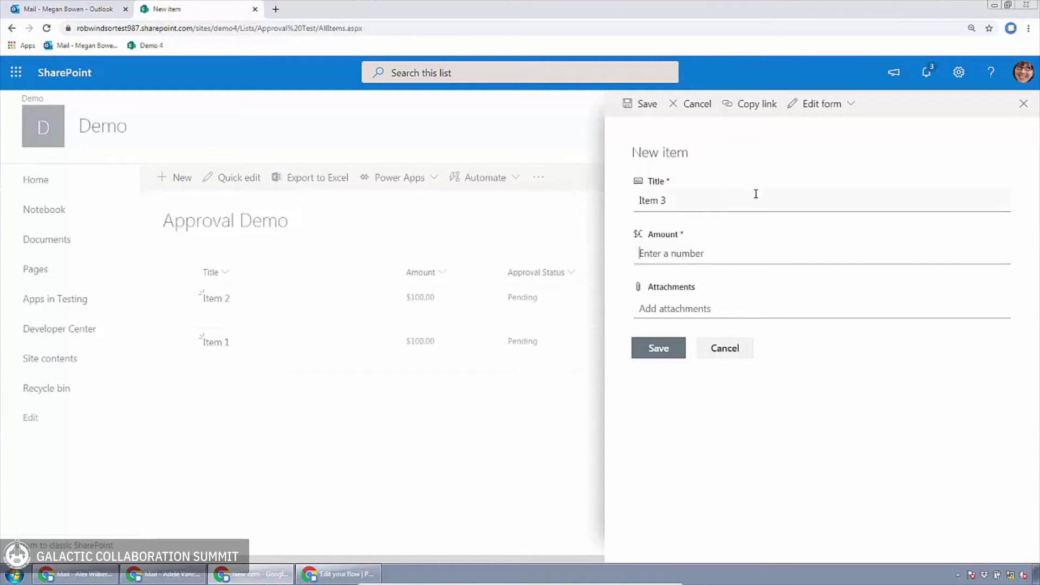
pyautogui.write('100')
pyautogui.click(666, 351)
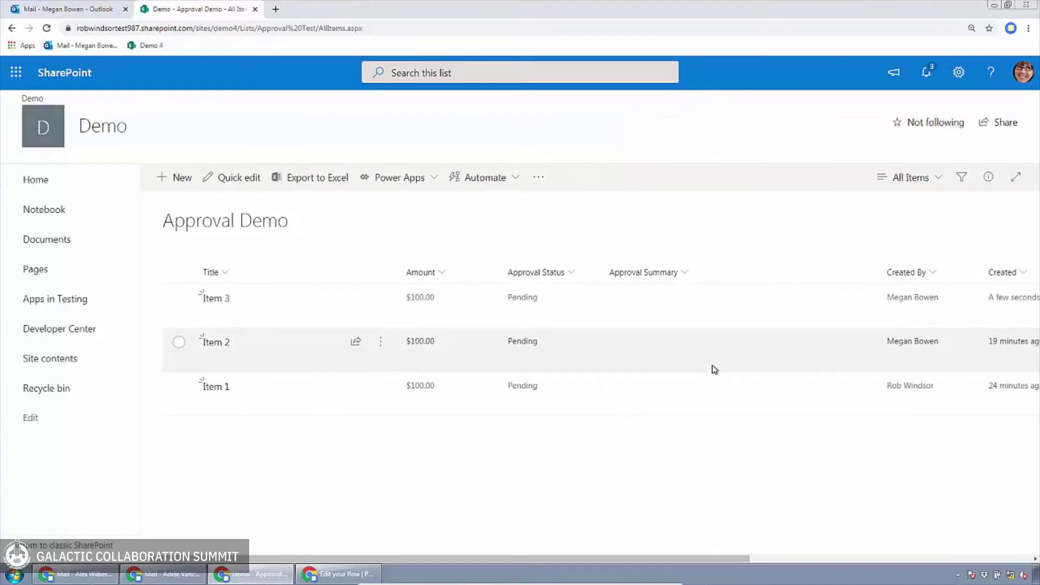
# Step: In the approver's Outlook inbox, open the "Item Review" email, view the linked Item 3 in SharePoint and close it
pyautogui.click(181, 573)
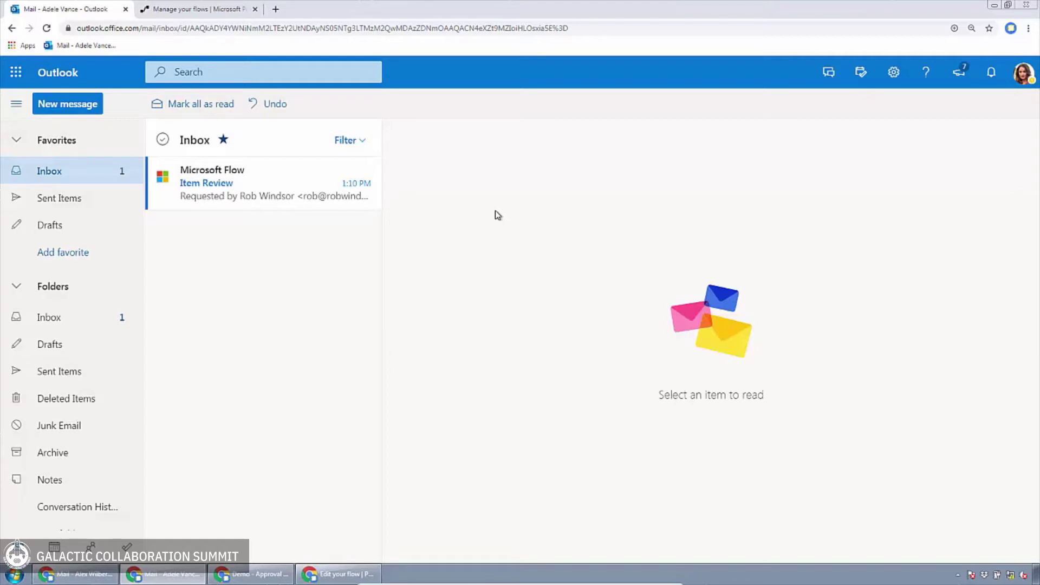
pyautogui.click(275, 182)
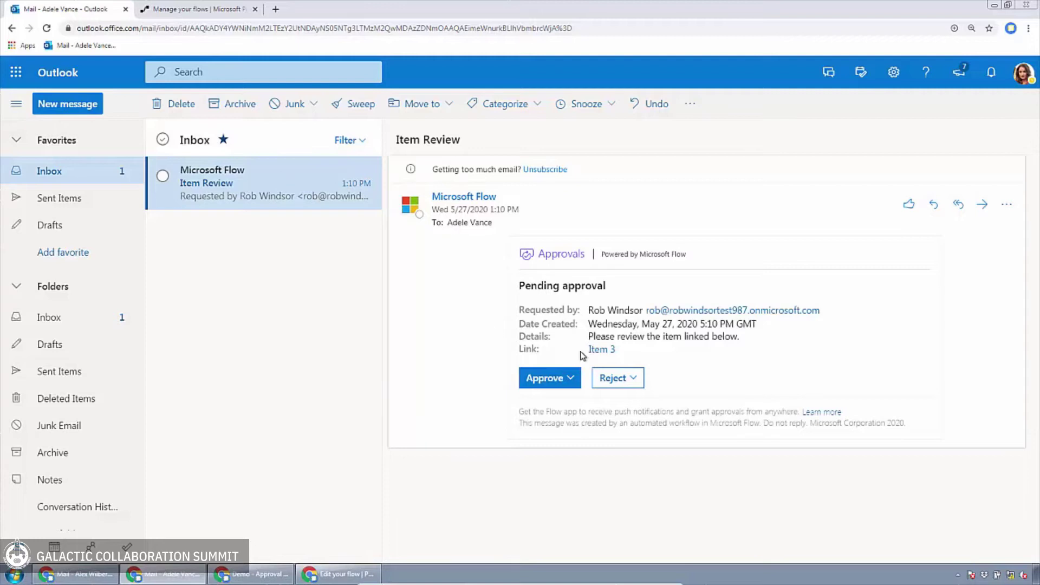
pyautogui.click(602, 353)
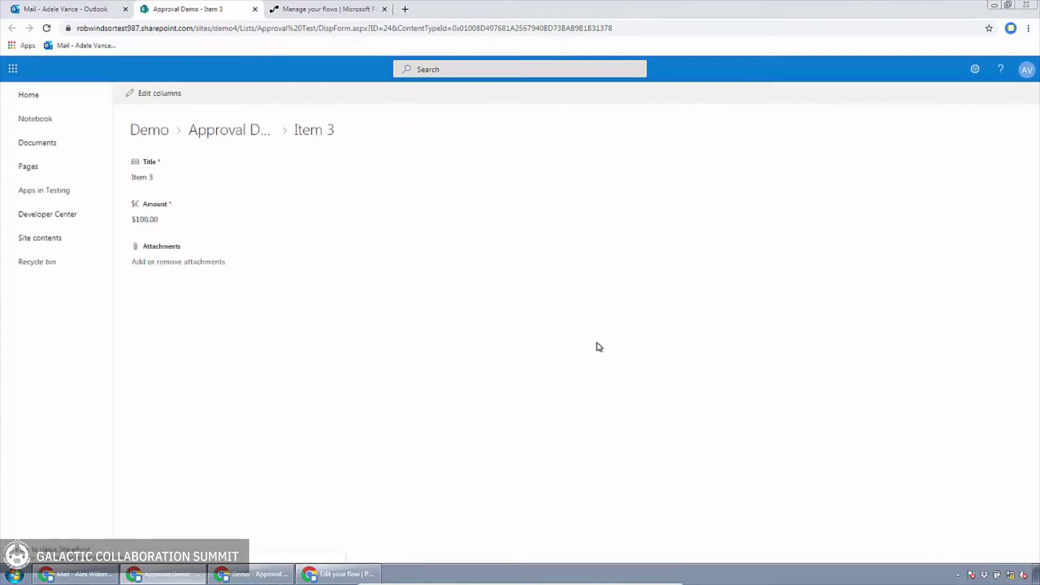
pyautogui.click(255, 9)
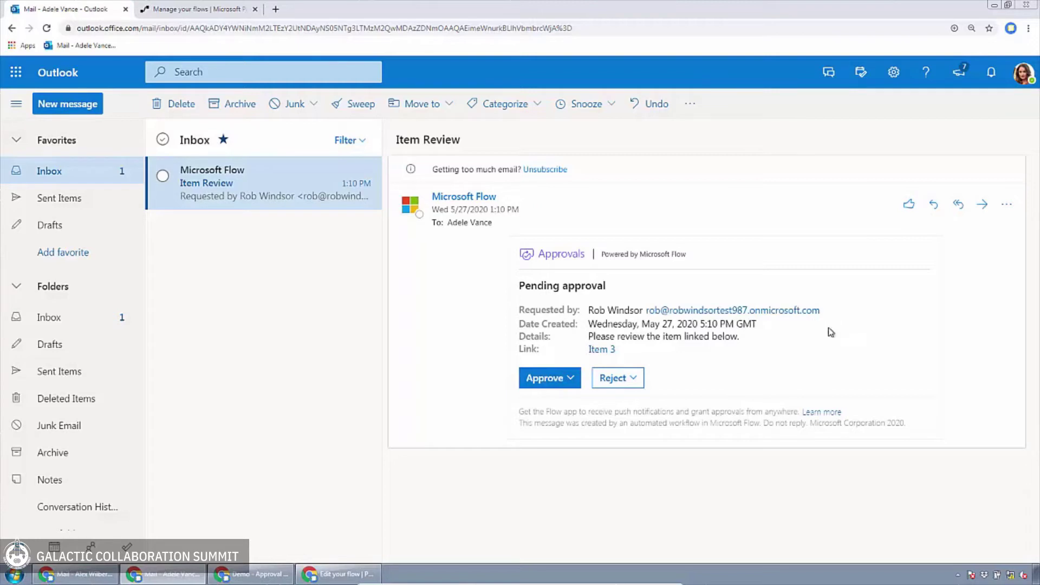
# Step: View the pending "Item Review" request among the approver's received approvals in Power Automate, close it without responding and return to the Outlook email
pyautogui.click(204, 17)
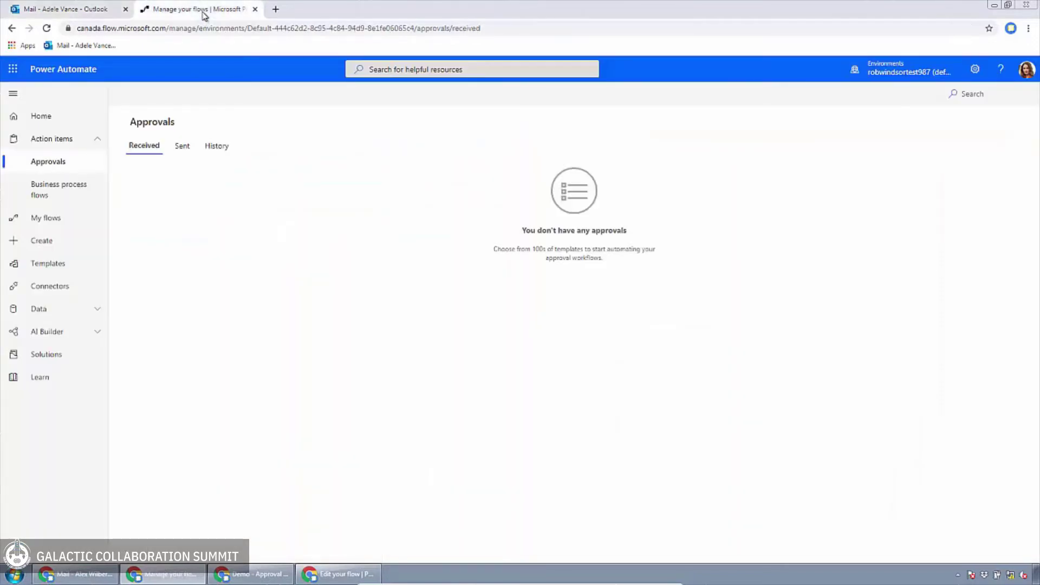
pyautogui.click(42, 120)
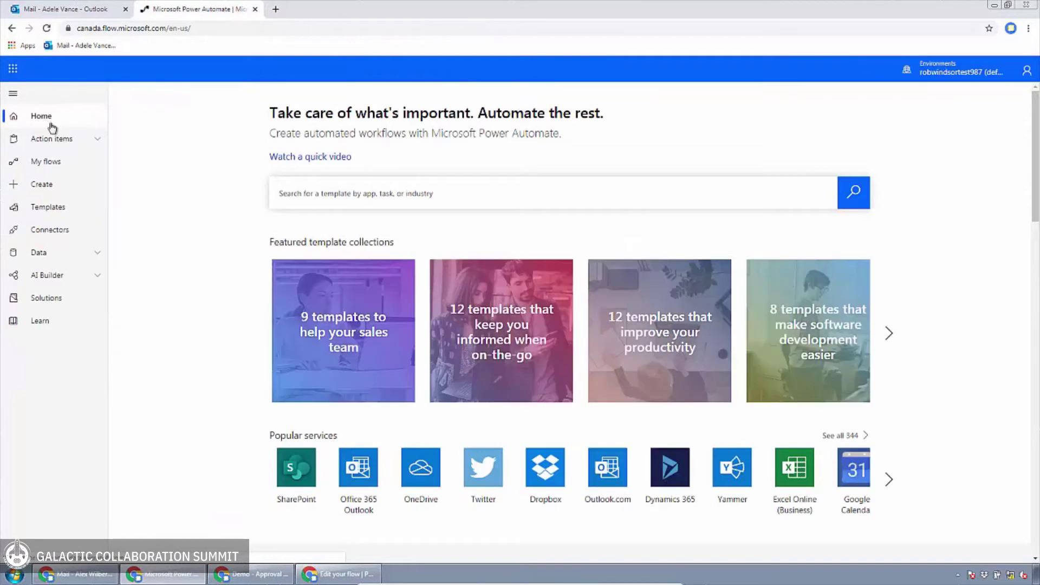
pyautogui.click(87, 142)
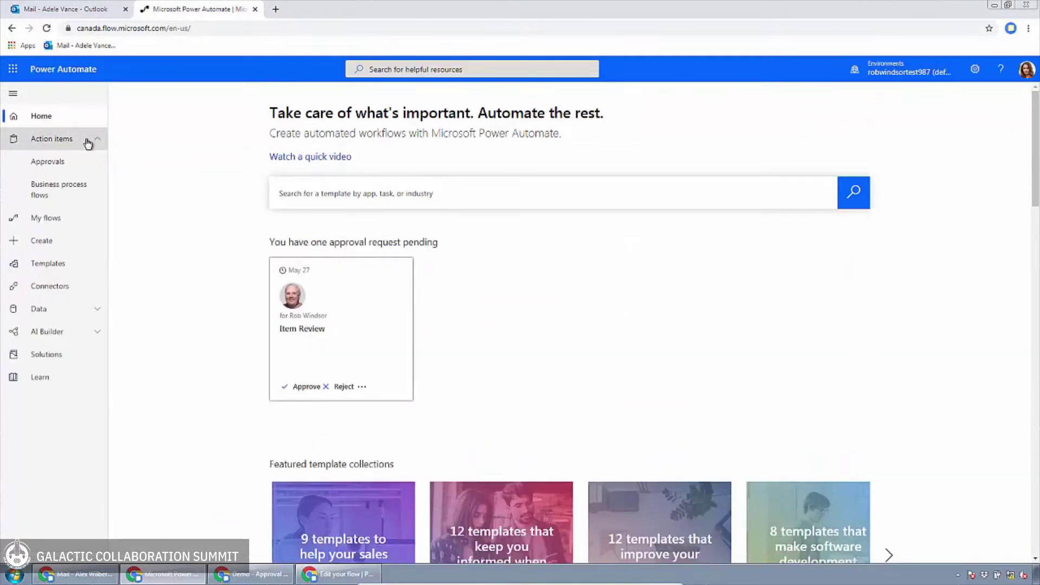
pyautogui.click(57, 163)
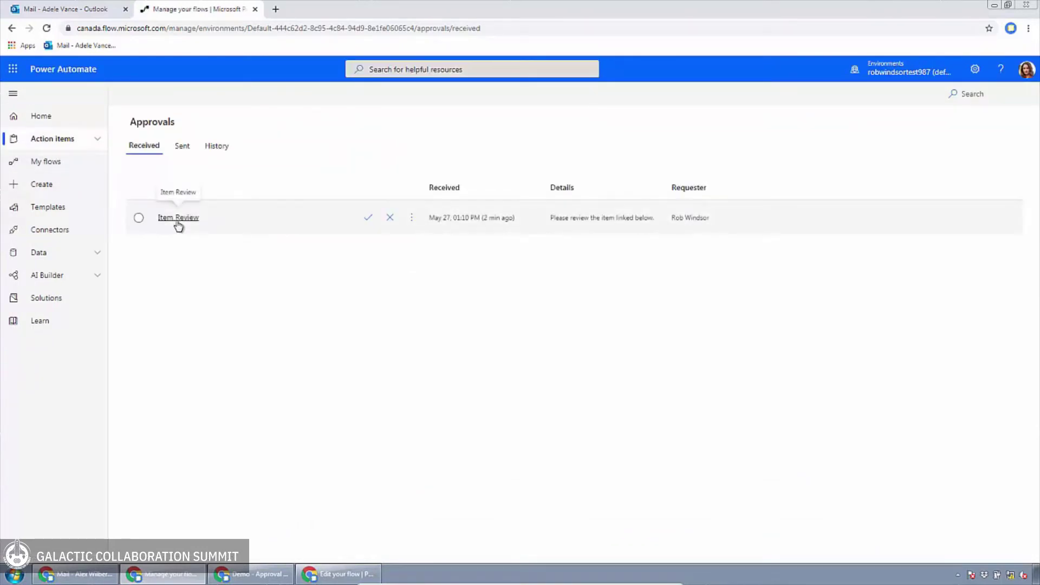
pyautogui.click(178, 219)
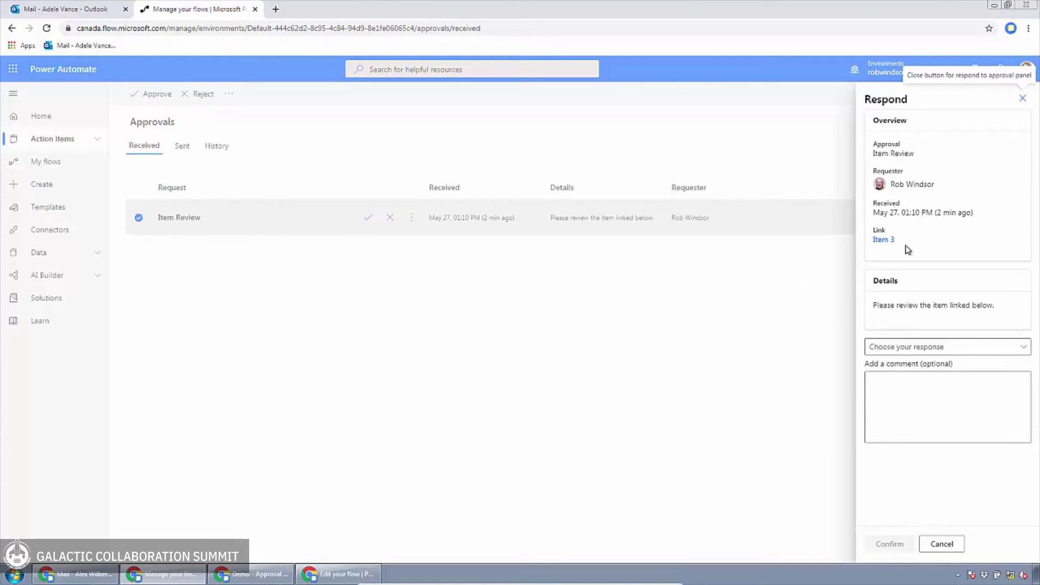
pyautogui.click(1024, 100)
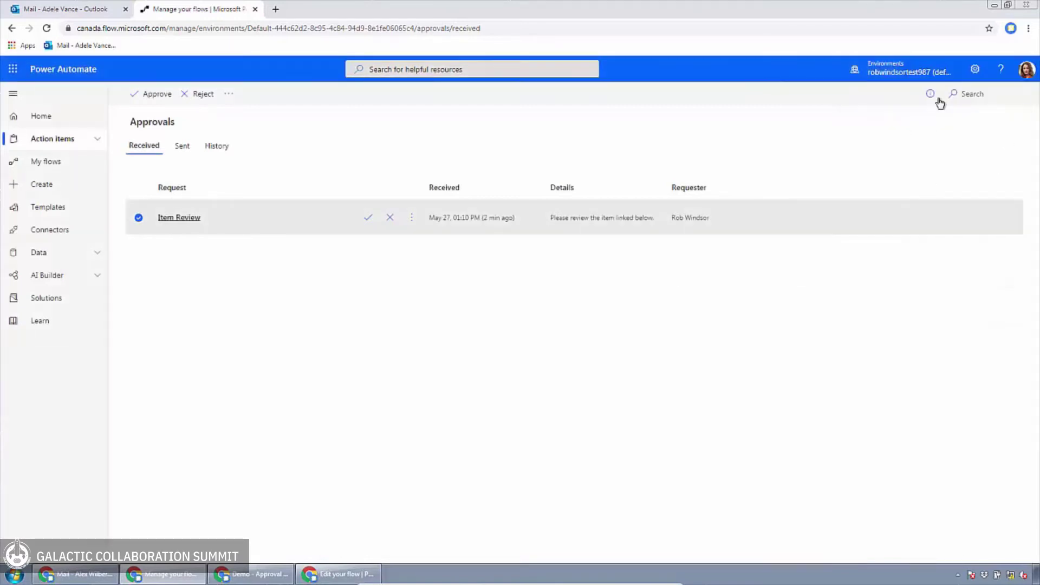
pyautogui.click(81, 11)
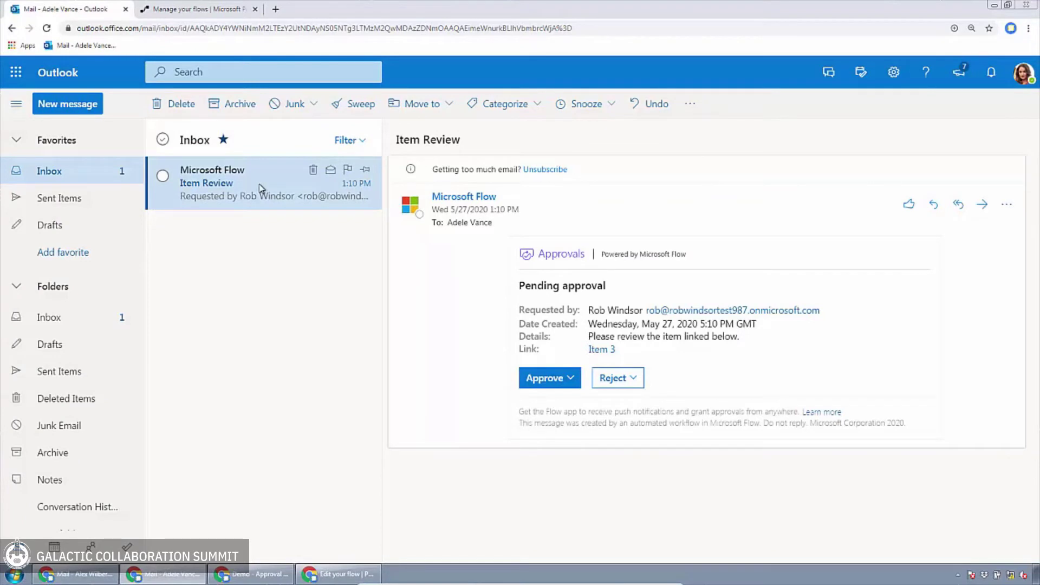
# Step: Approve the pending "Item Review" request from the email with the reason "These are some comments"
pyautogui.click(575, 388)
pyautogui.click(575, 421)
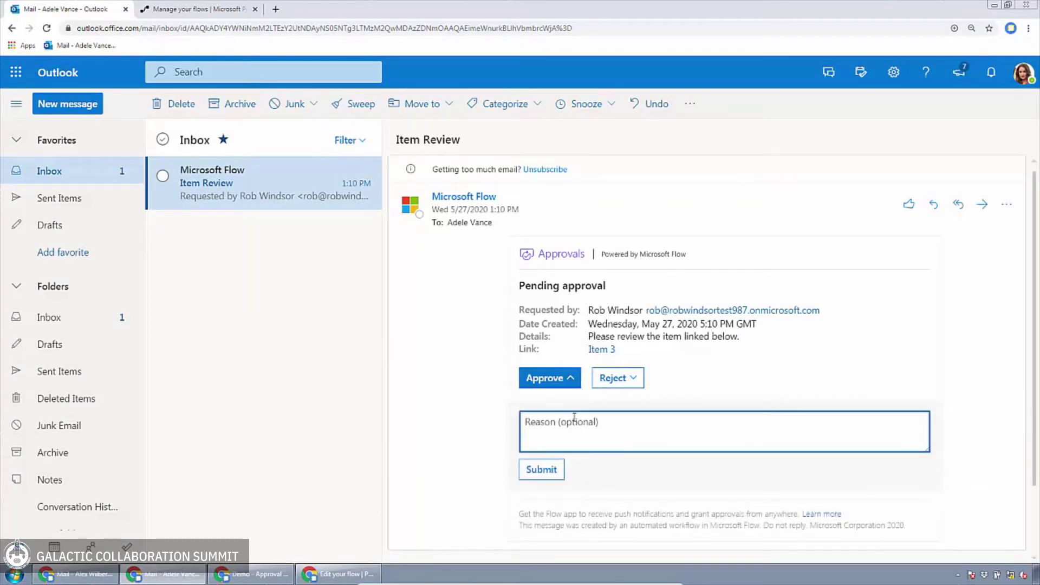
pyautogui.write('These are some comments')
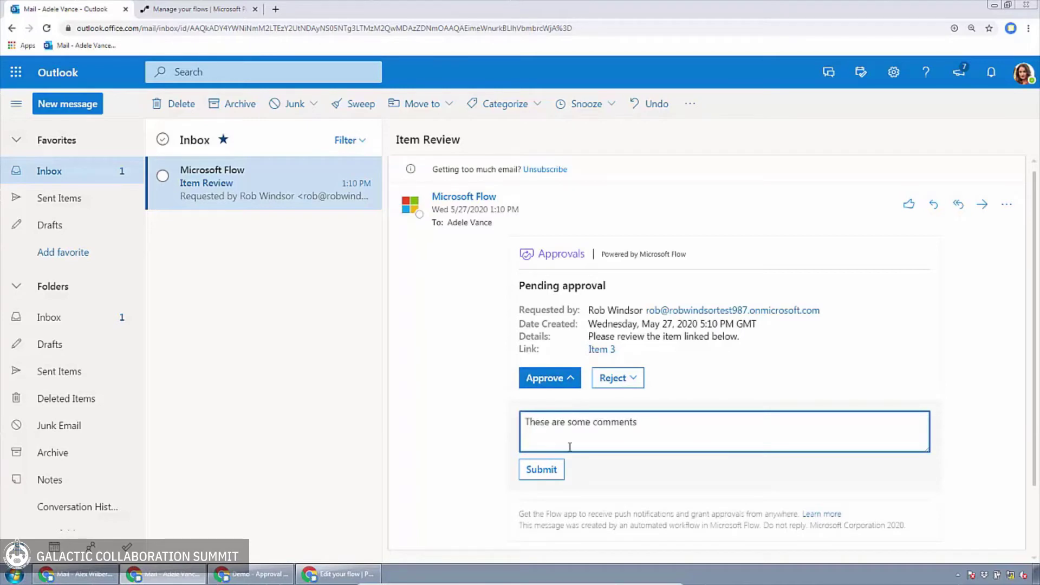
pyautogui.click(562, 473)
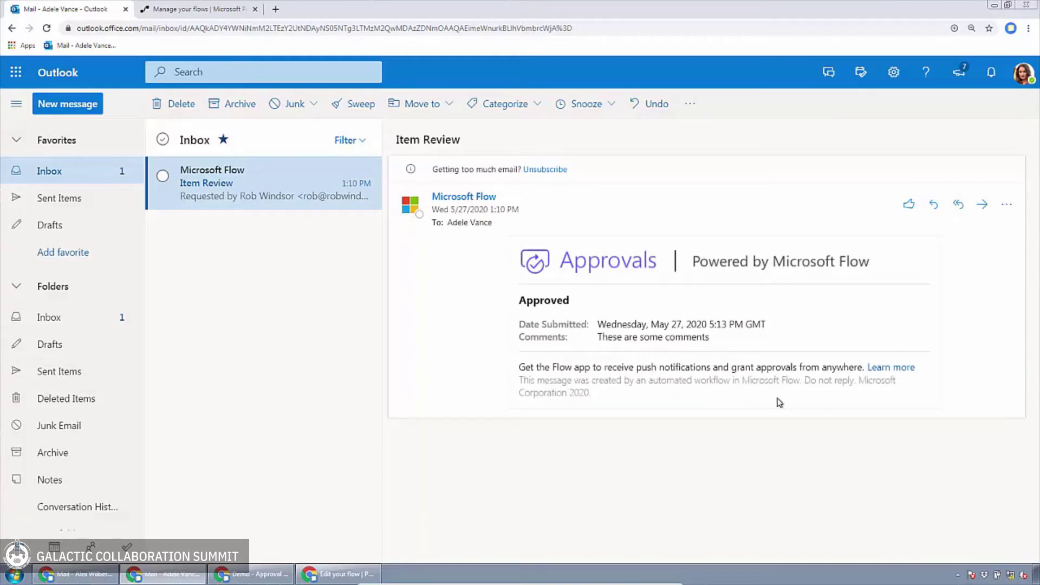
pyautogui.click(263, 203)
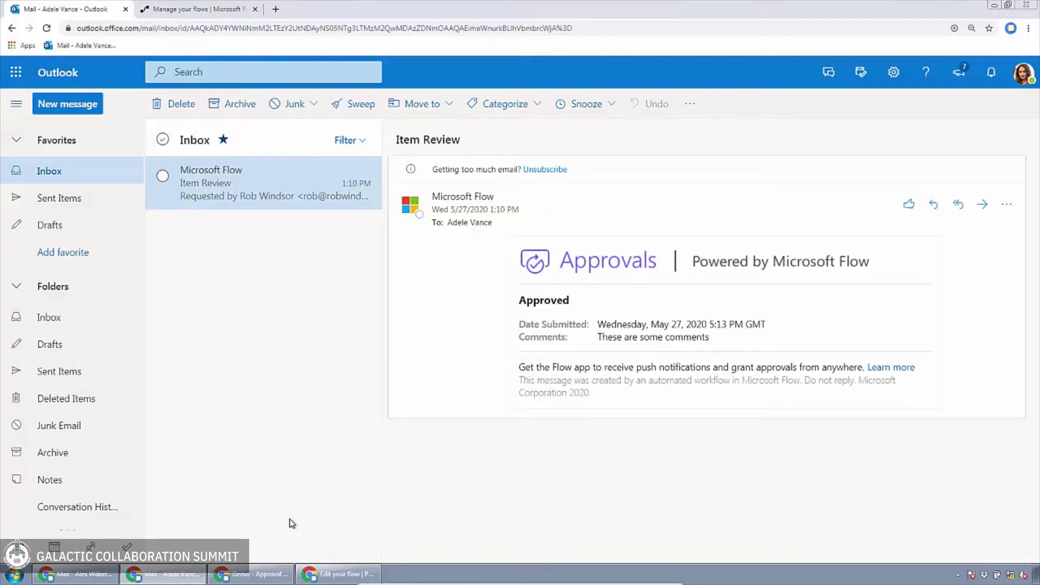
# Step: Switch to Power Automate, refresh the Approval Demo run history, open the newest run and examine the Compose output inside Main
pyautogui.click(355, 575)
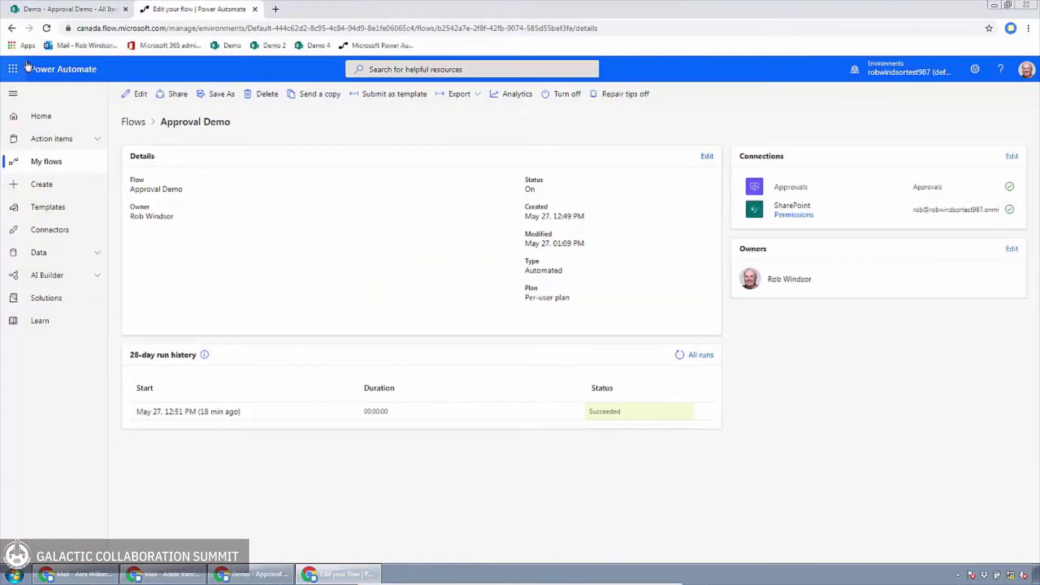
pyautogui.click(46, 29)
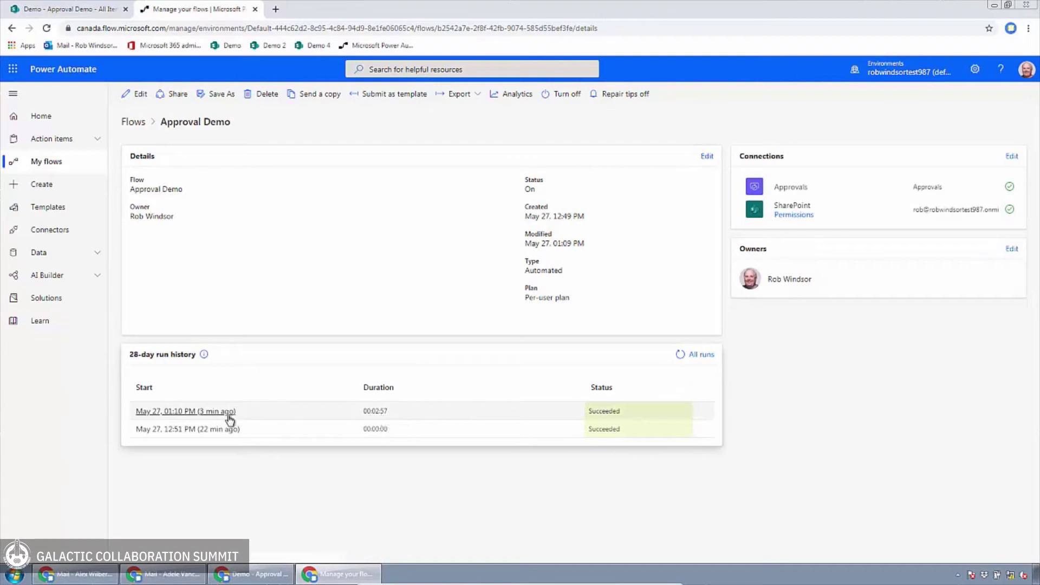
pyautogui.click(227, 415)
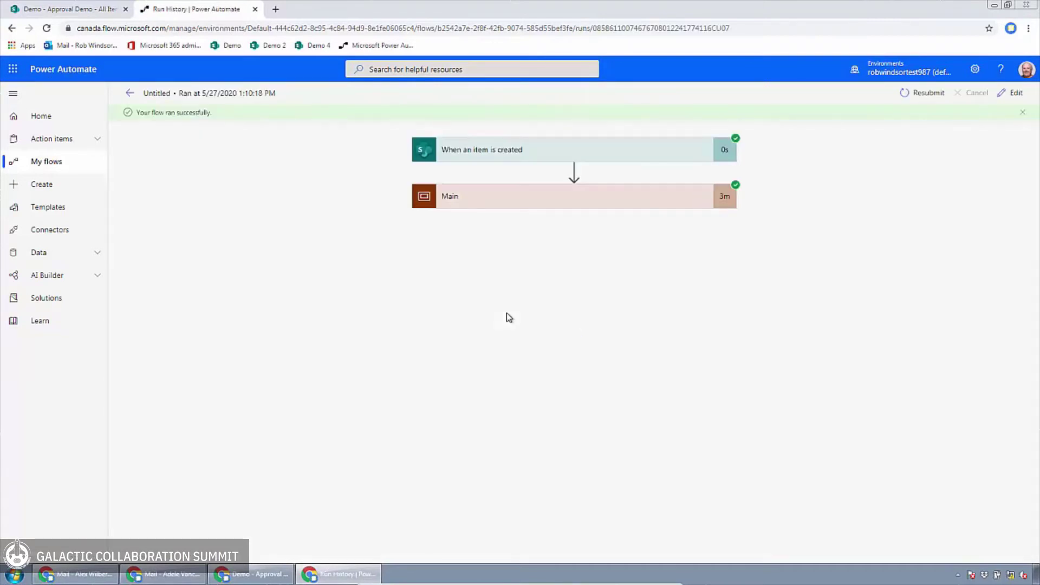
pyautogui.click(651, 194)
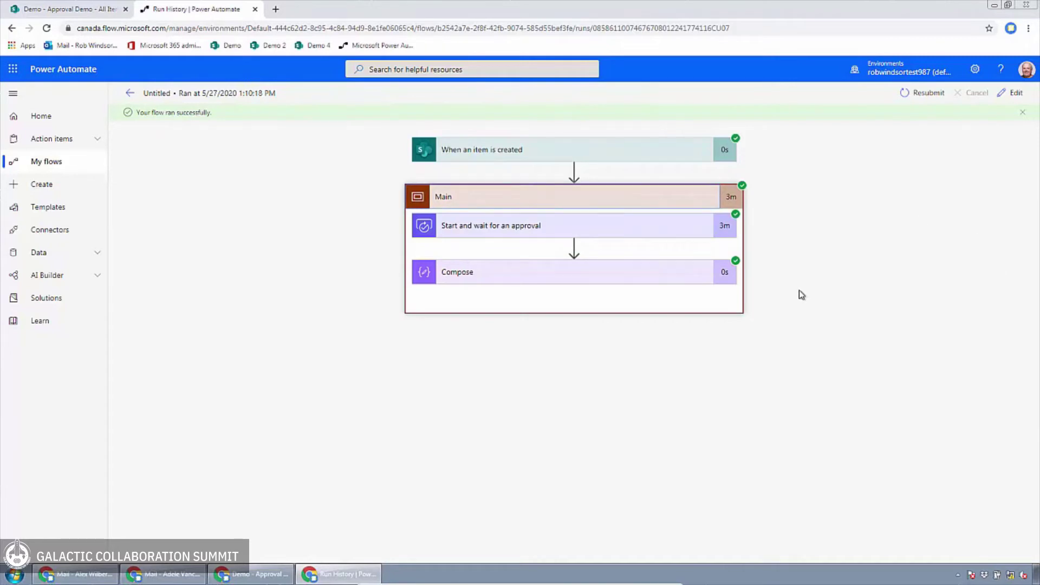
pyautogui.click(633, 279)
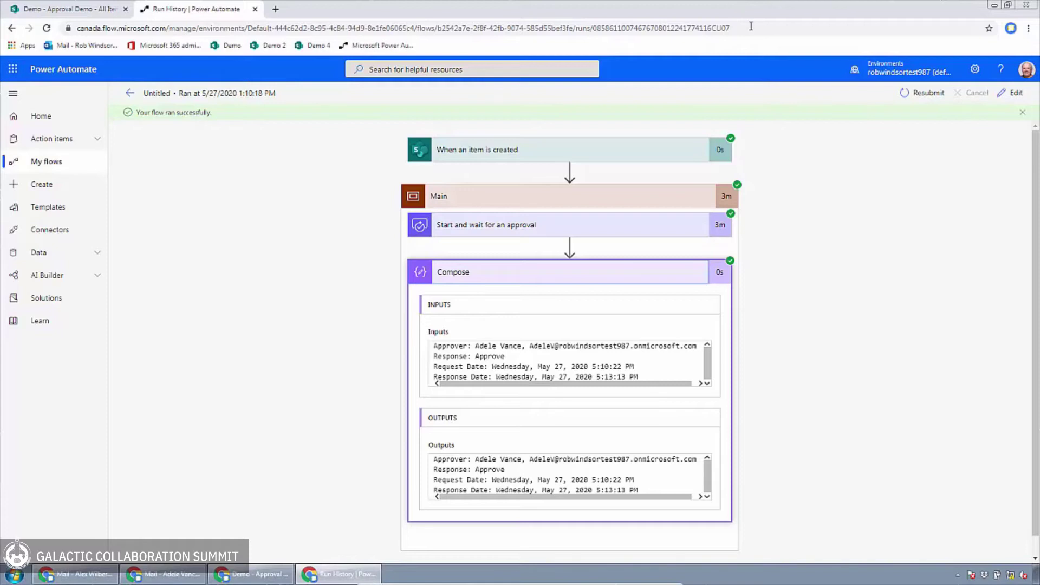
# Step: Edit the flow and set the approval action's advanced Requestor option to the trigger's Created By Email dynamic content
pyautogui.click(1016, 96)
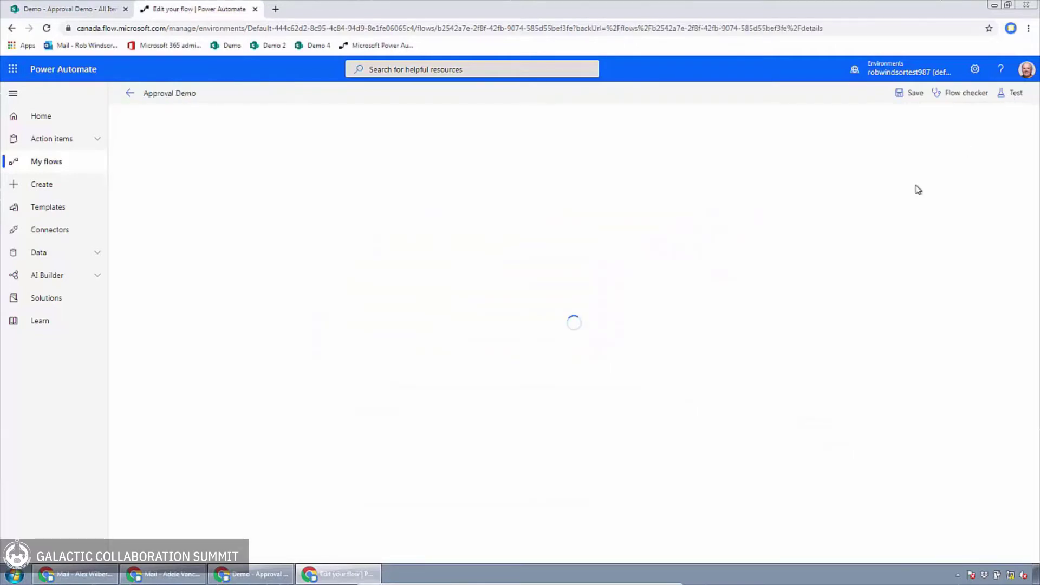
pyautogui.click(650, 171)
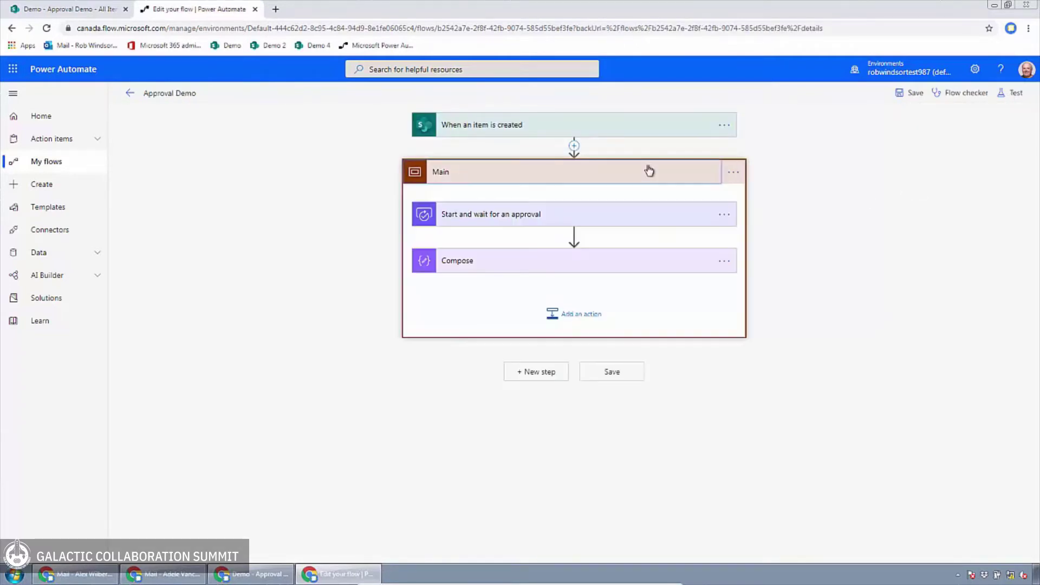
pyautogui.click(687, 217)
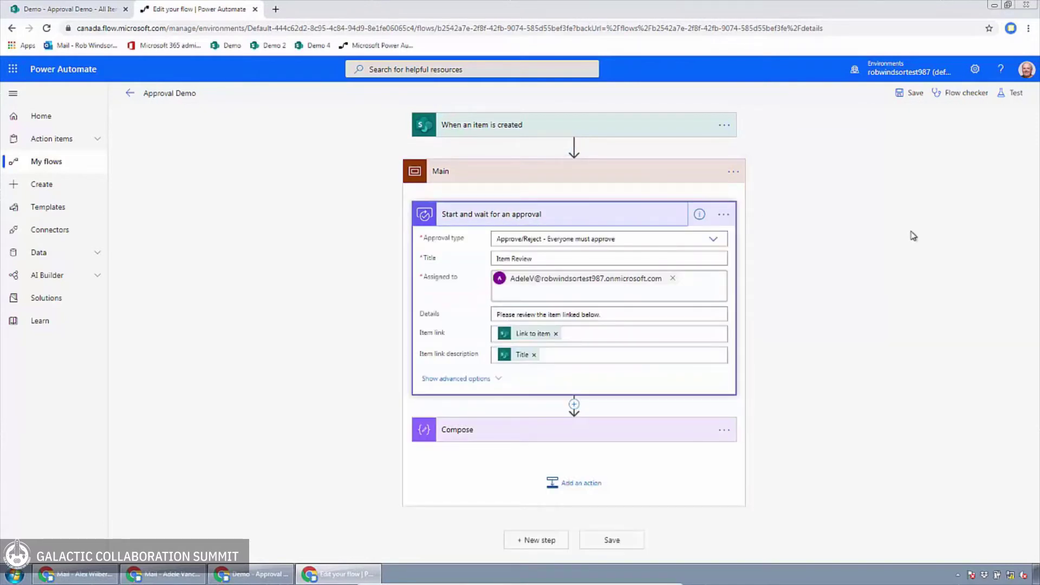
pyautogui.click(498, 378)
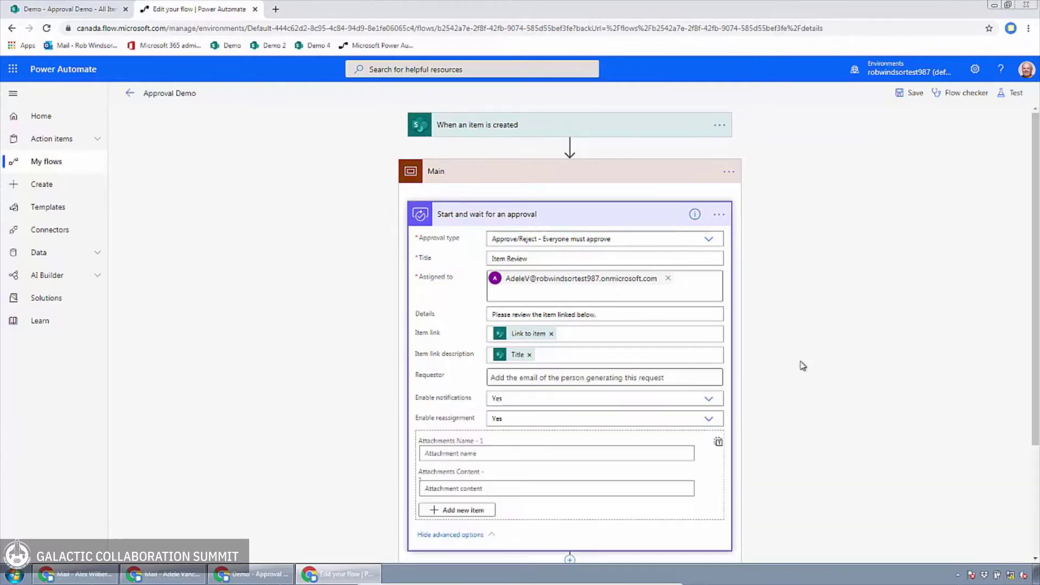
pyautogui.click(647, 376)
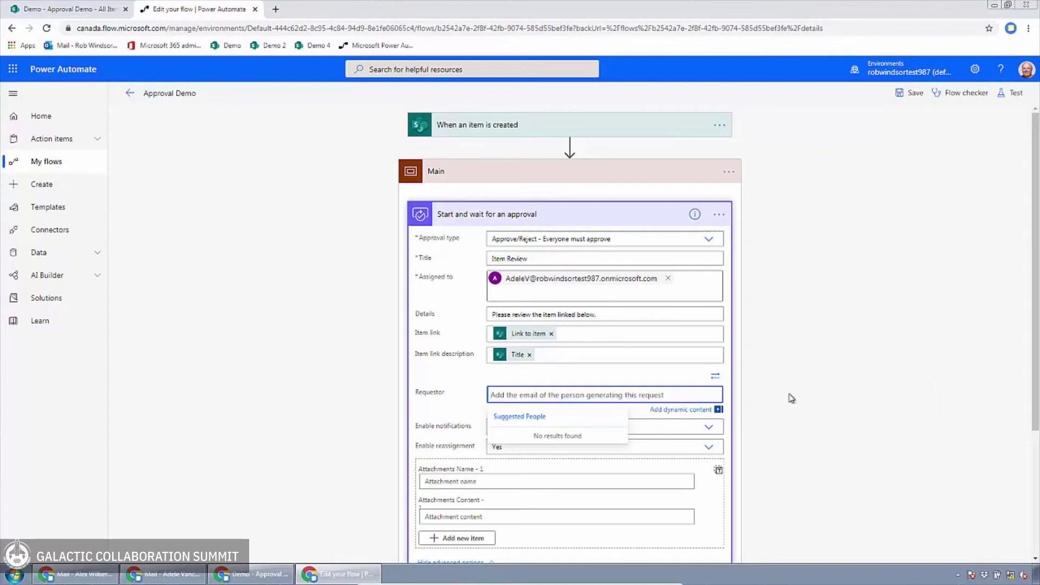
pyautogui.click(715, 377)
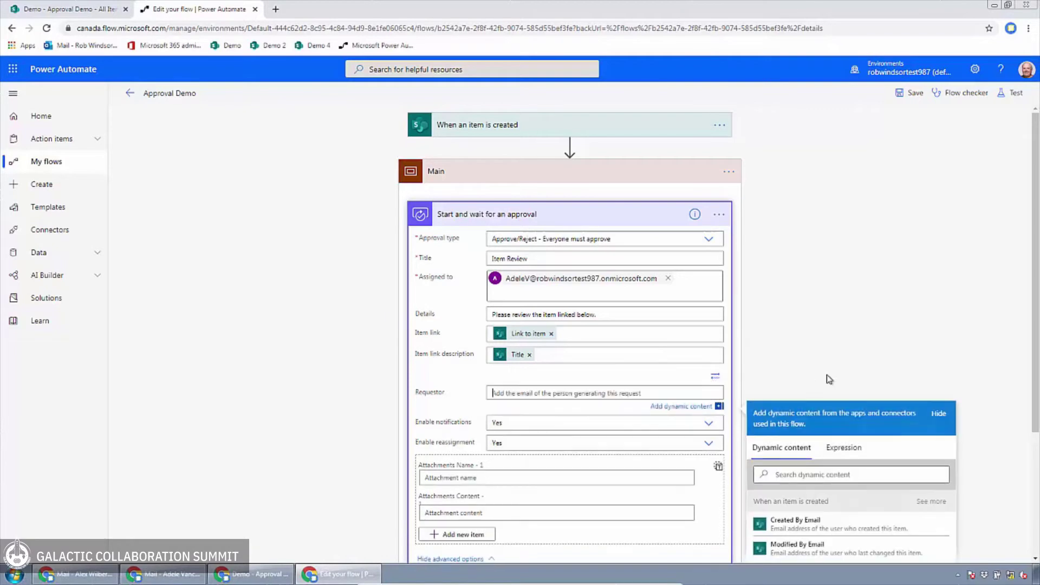
pyautogui.scroll(-2, 1037, 327)
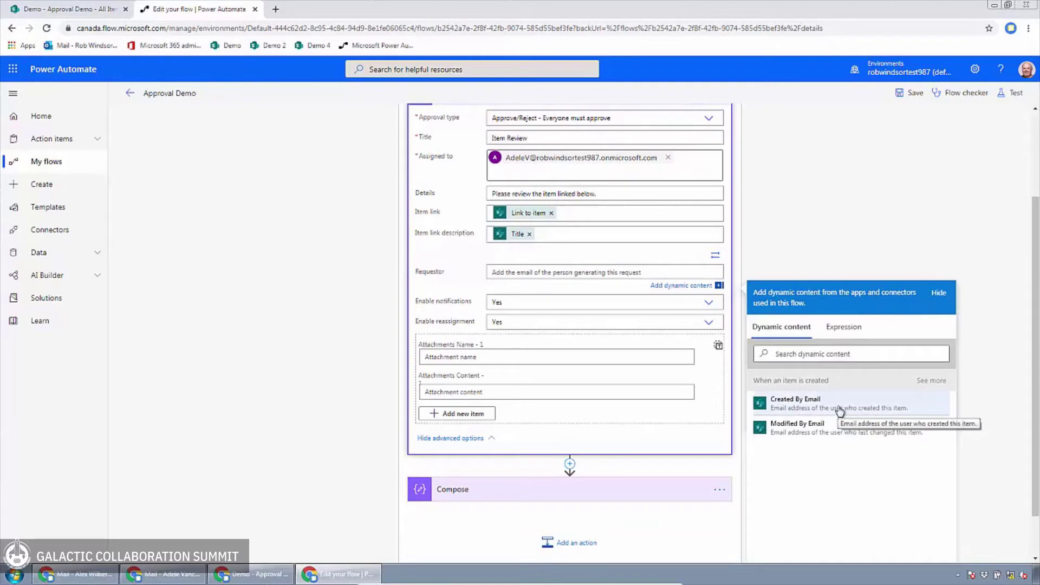
pyautogui.click(839, 410)
pyautogui.click(845, 215)
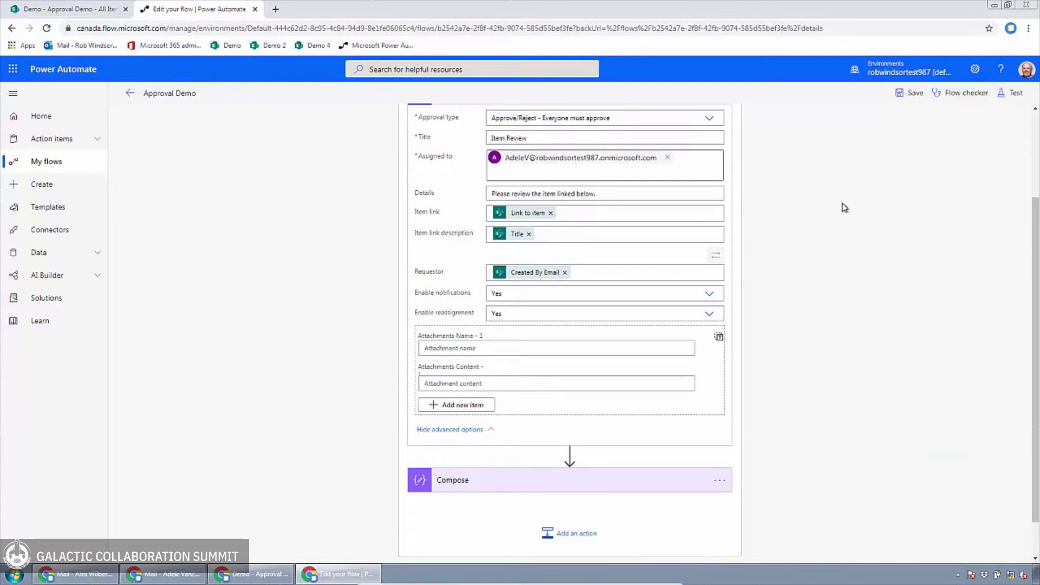
# Step: Save the flow and test it using data from the most recent previous run
pyautogui.click(914, 95)
pyautogui.click(1013, 98)
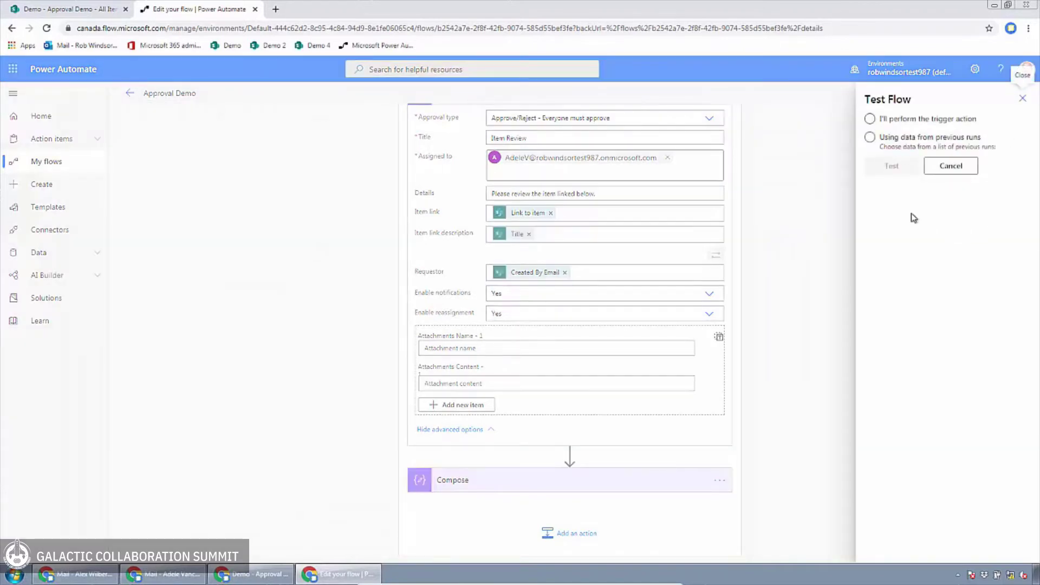
pyautogui.click(870, 138)
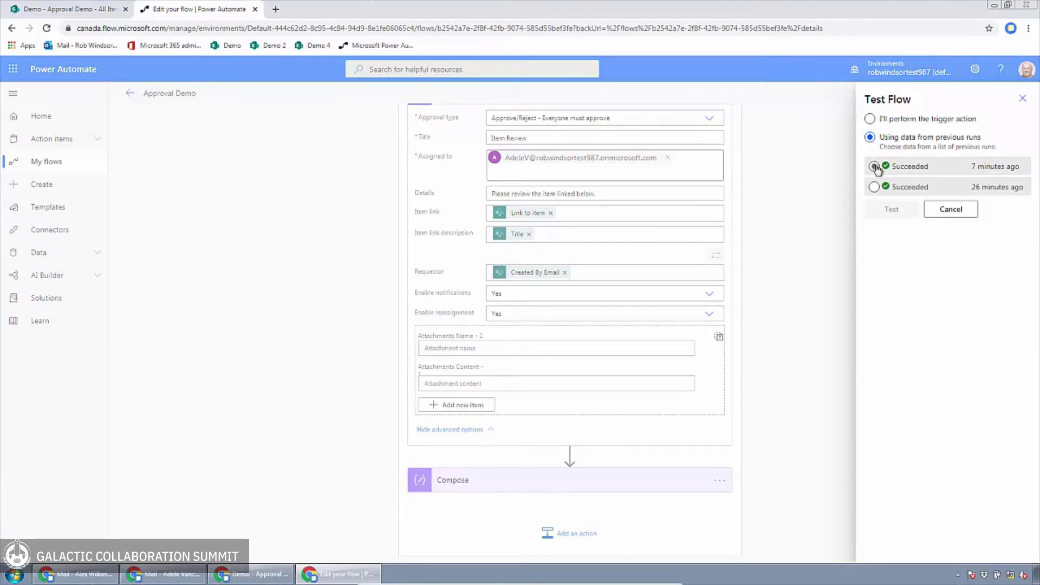
pyautogui.click(876, 168)
pyautogui.click(893, 210)
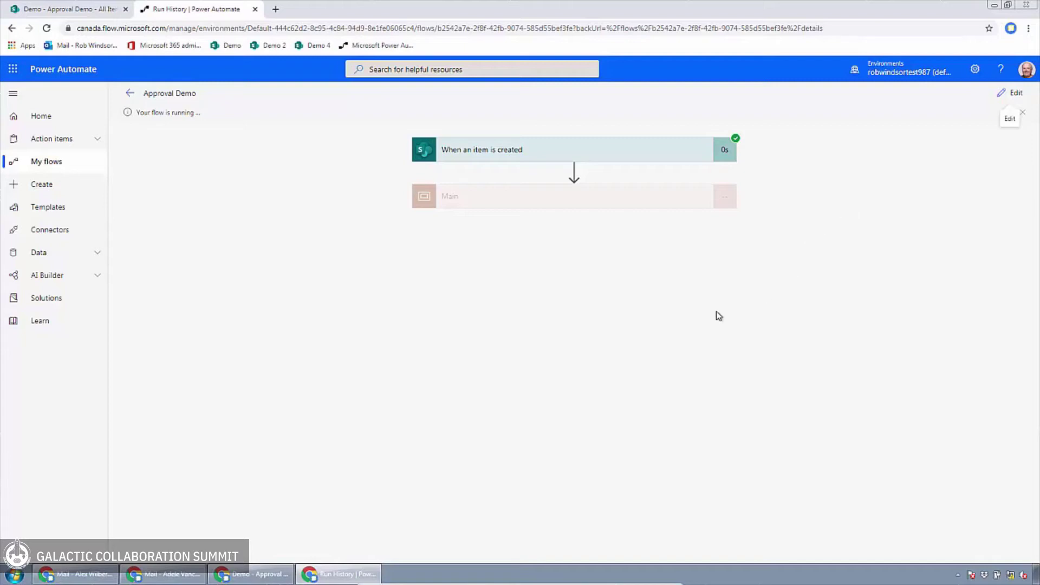
# Step: Switch to the approver's Outlook inbox, open the new "Item Review" email and reject the request without giving a reason
pyautogui.click(172, 574)
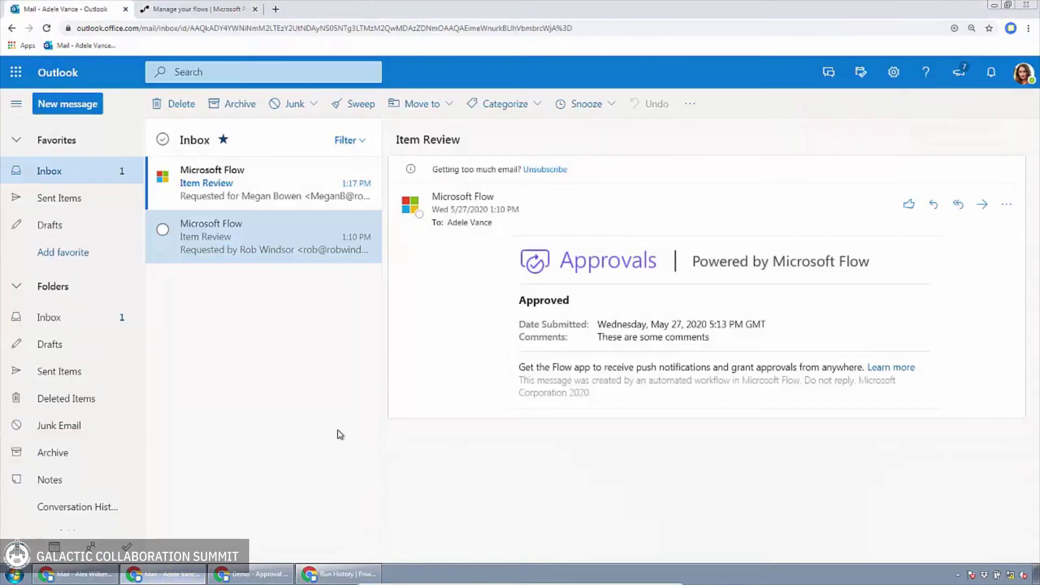
pyautogui.click(267, 182)
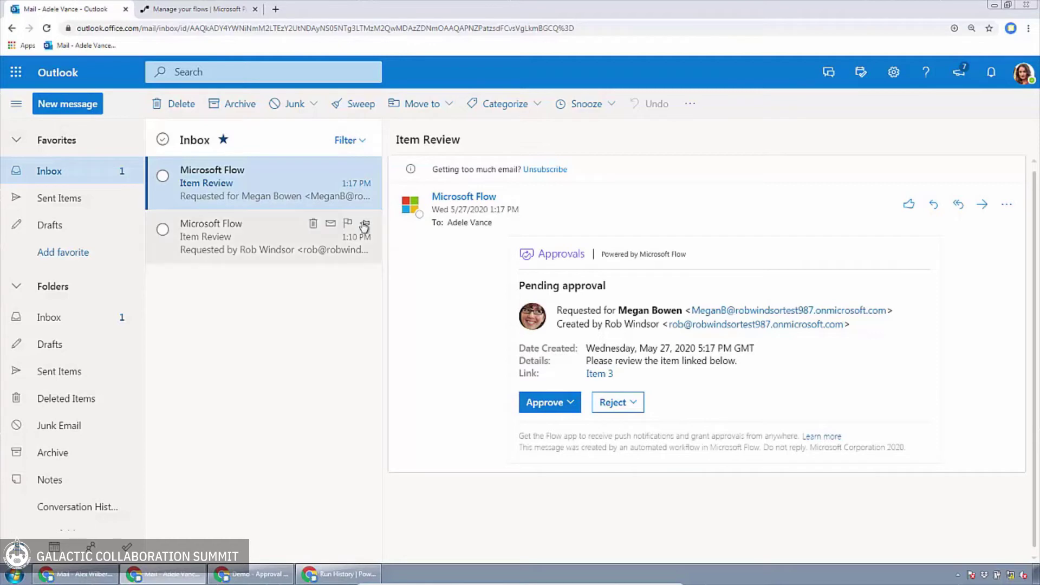
pyautogui.click(635, 405)
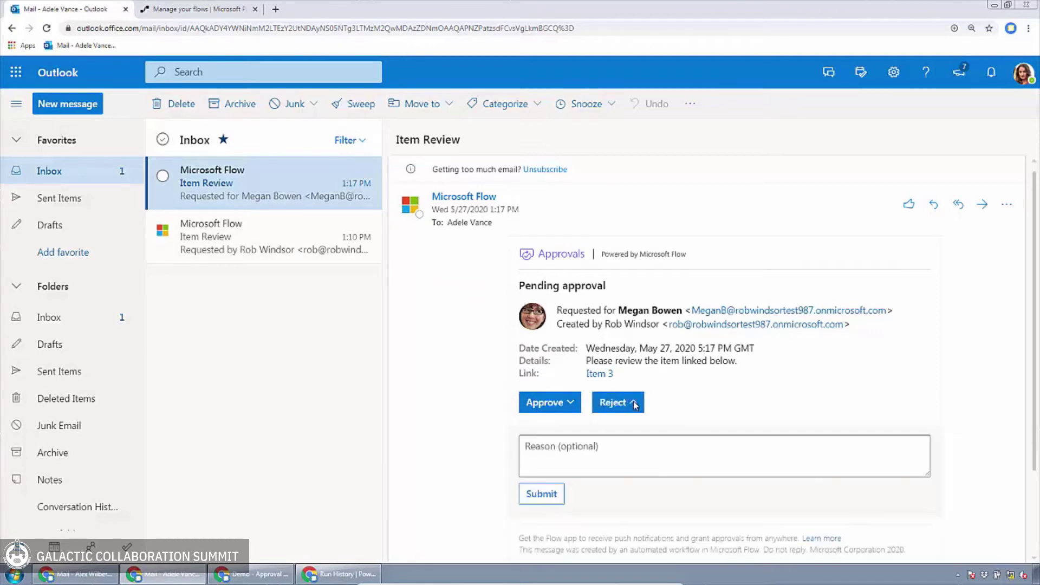
pyautogui.click(542, 494)
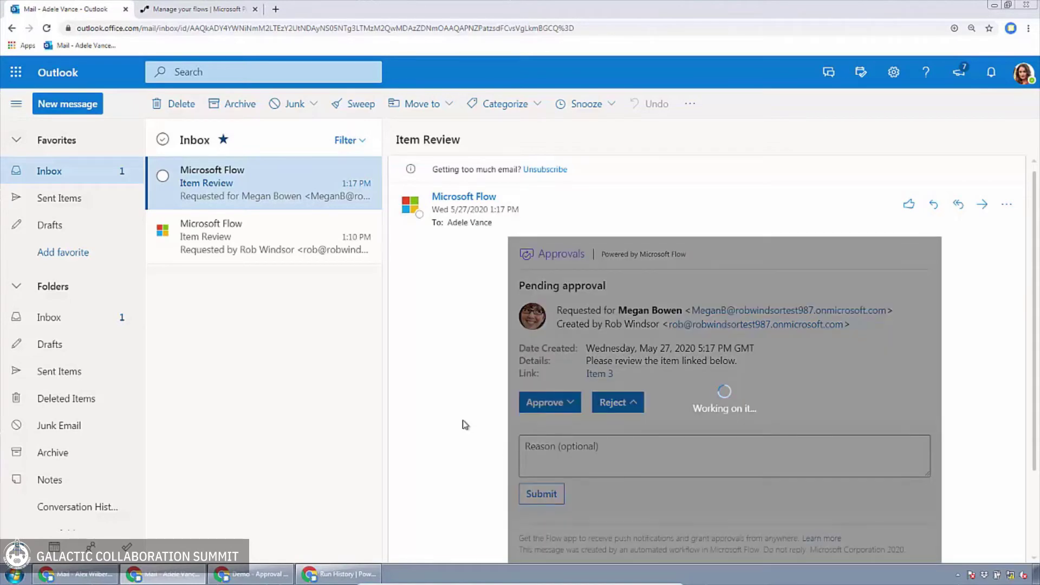
pyautogui.click(234, 248)
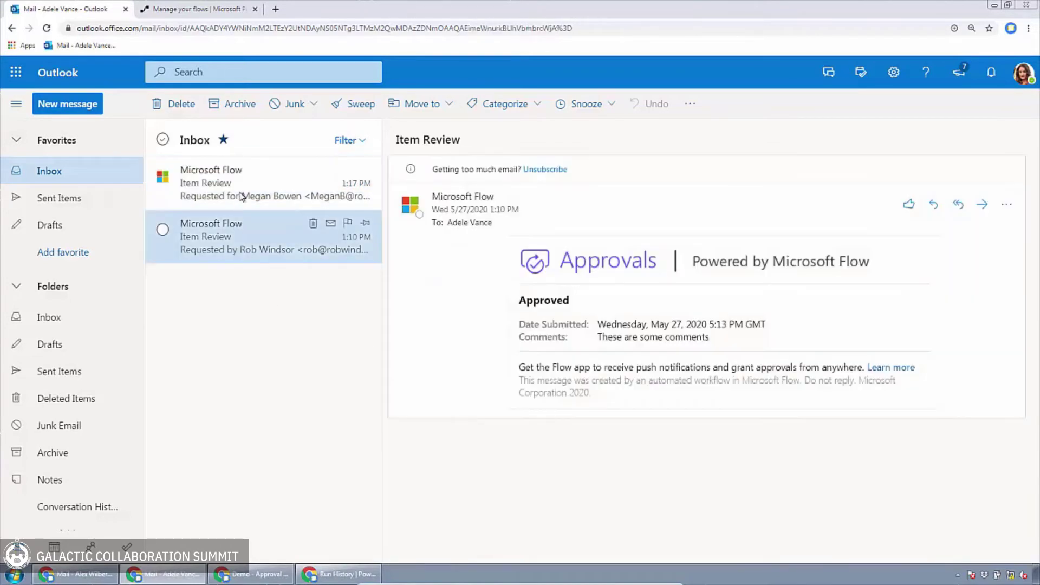
pyautogui.click(228, 193)
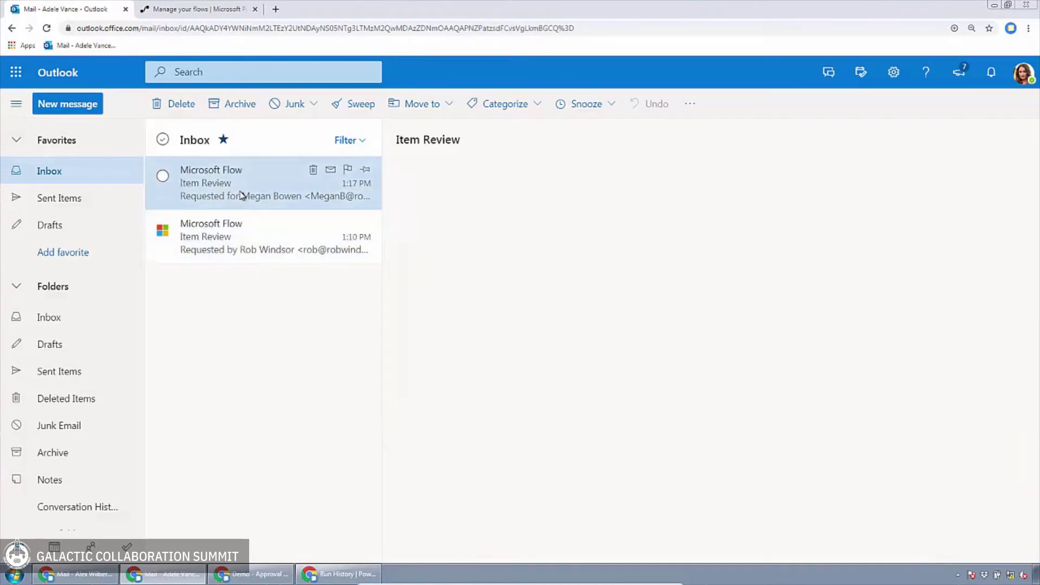
# Step: Return to the Power Automate test run and examine the Compose inputs and outputs inside the Main scope
pyautogui.click(346, 574)
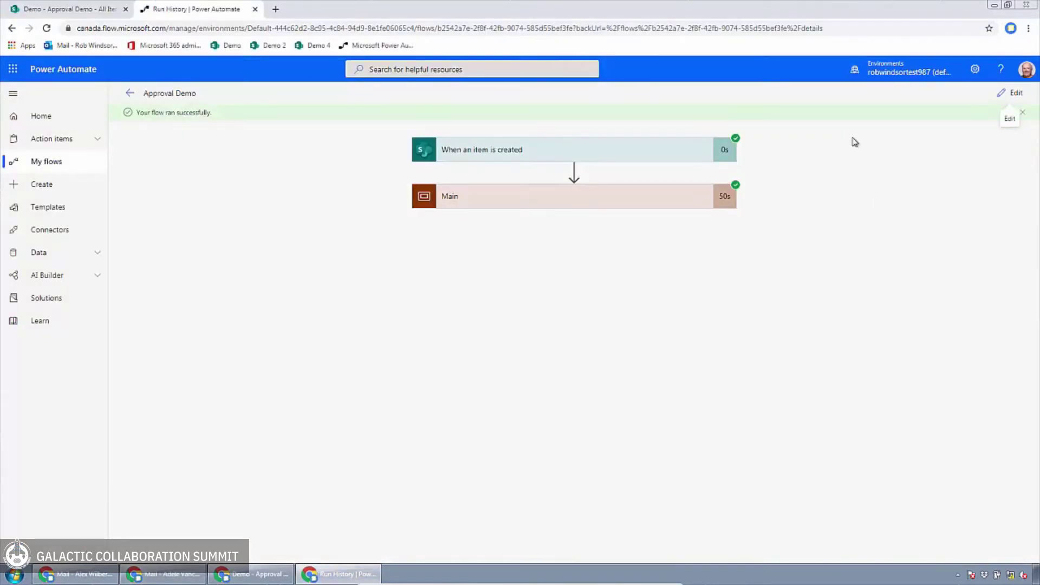
pyautogui.click(640, 200)
pyautogui.click(649, 272)
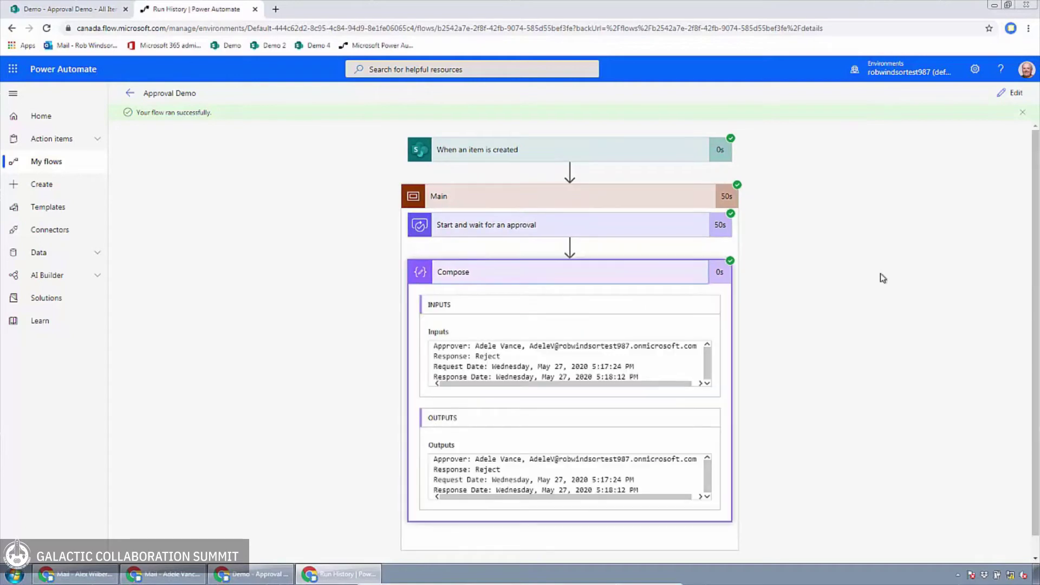
pyautogui.scroll(-1, 867, 287)
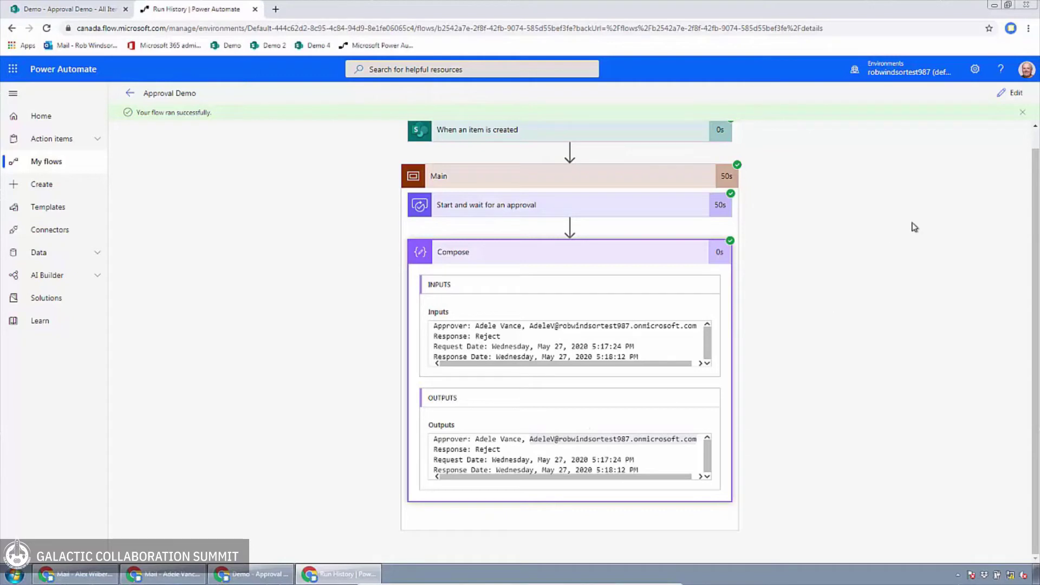
# Step: Edit the flow and add an Initialize variable action between the trigger and the Main scope
pyautogui.click(1016, 94)
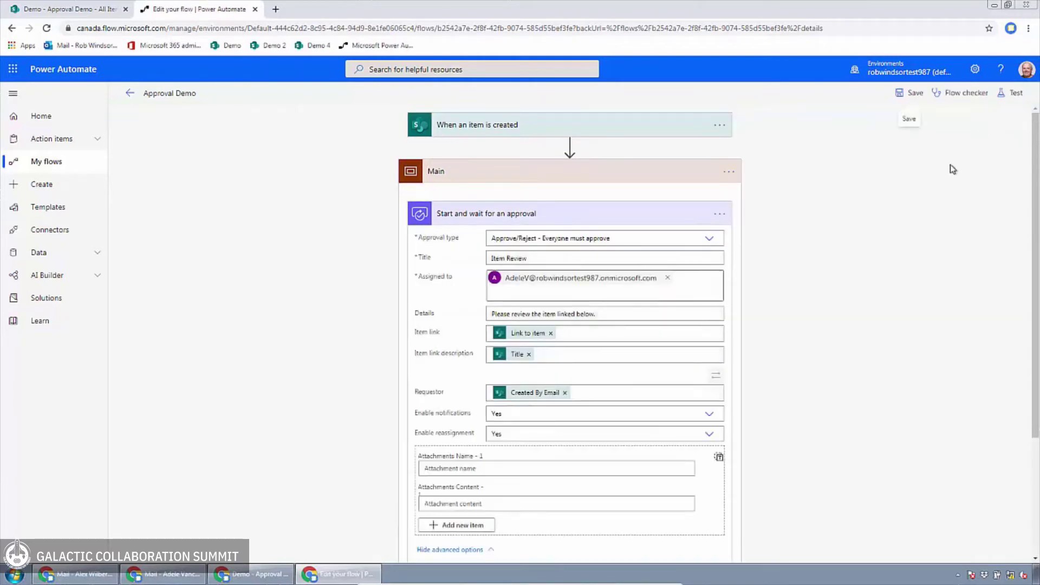
pyautogui.click(606, 179)
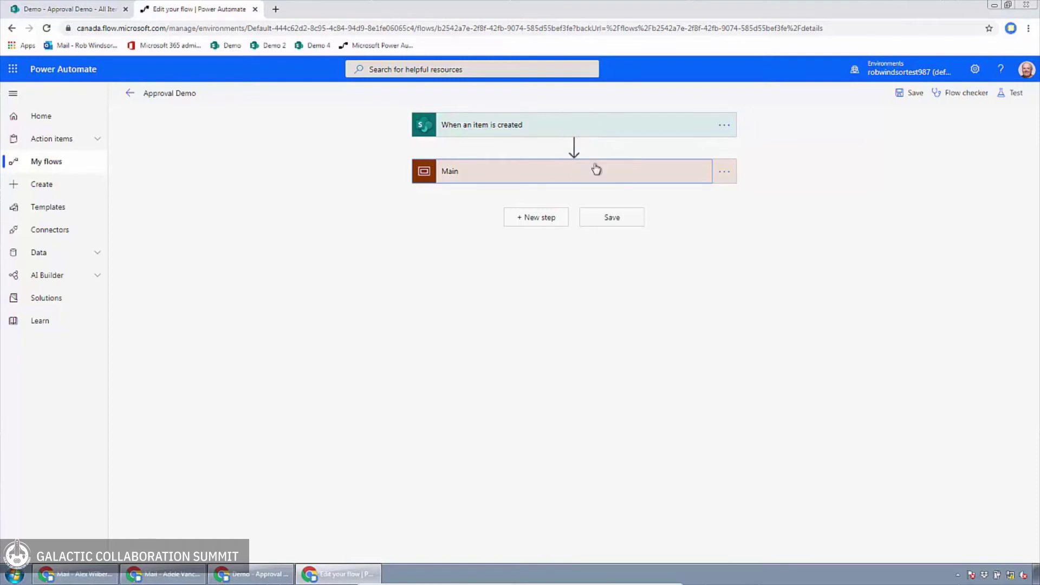
pyautogui.click(575, 146)
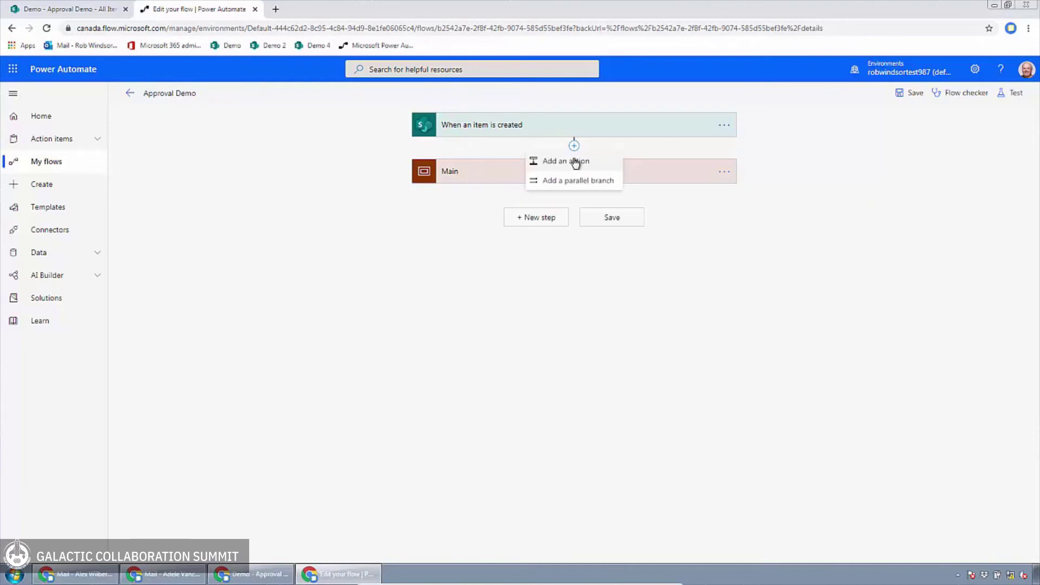
pyautogui.click(576, 161)
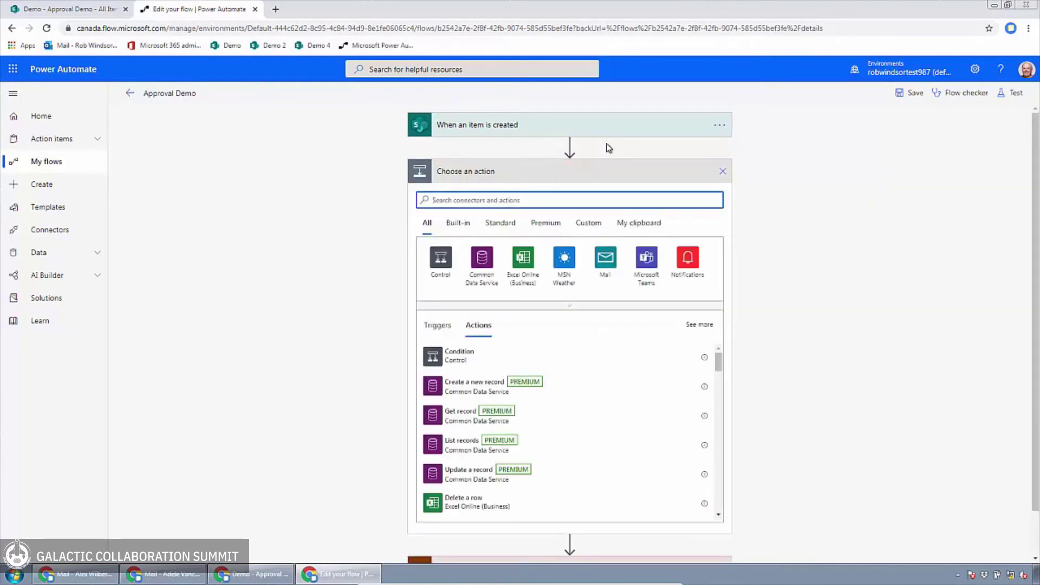
pyautogui.write('var')
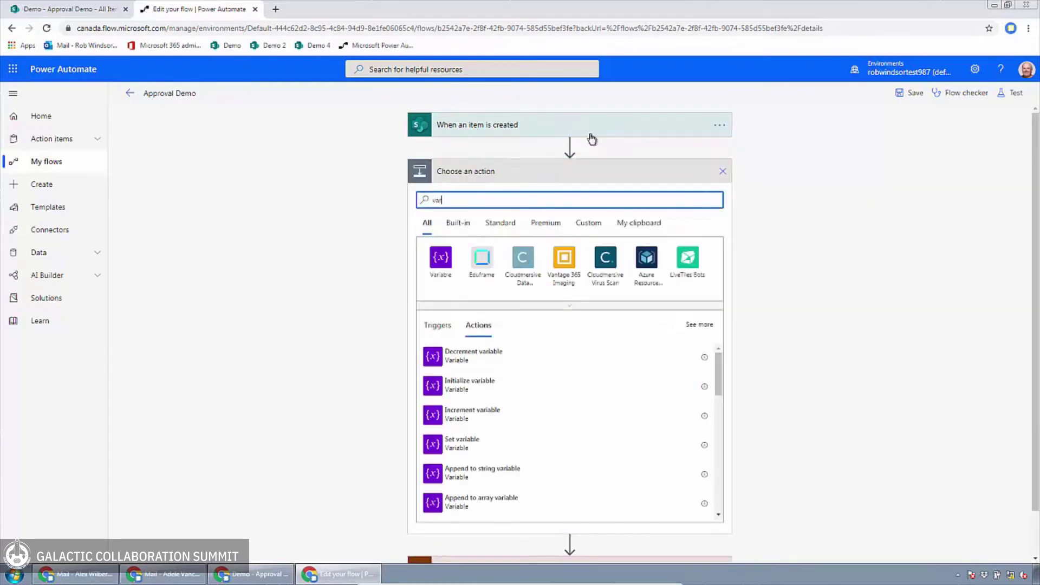
pyautogui.click(441, 258)
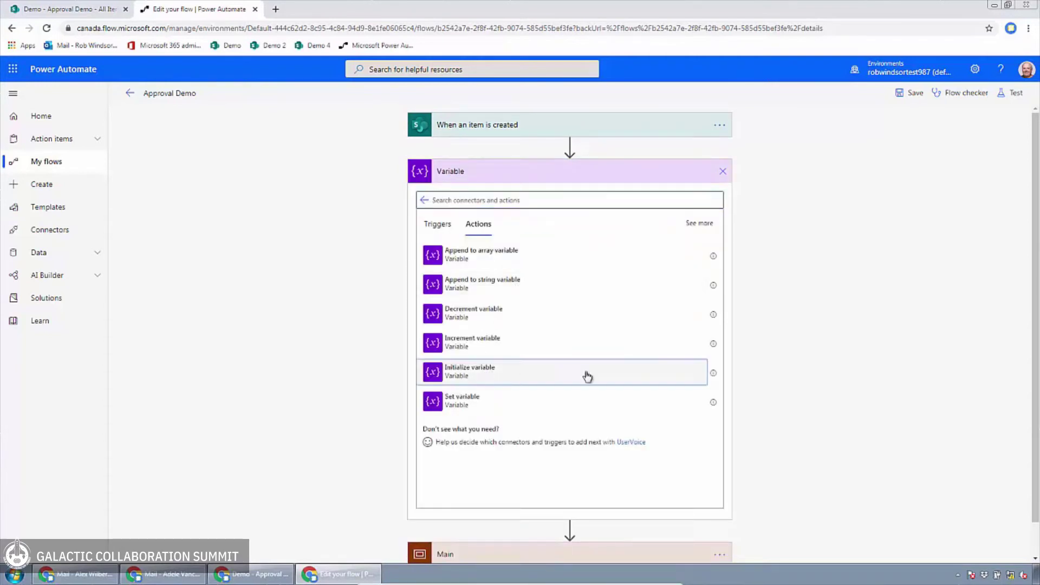
pyautogui.click(588, 376)
# Step: Name the variable Approvers, make it a String and set its initial value to the approver's email address followed by a semicolon
pyautogui.click(631, 205)
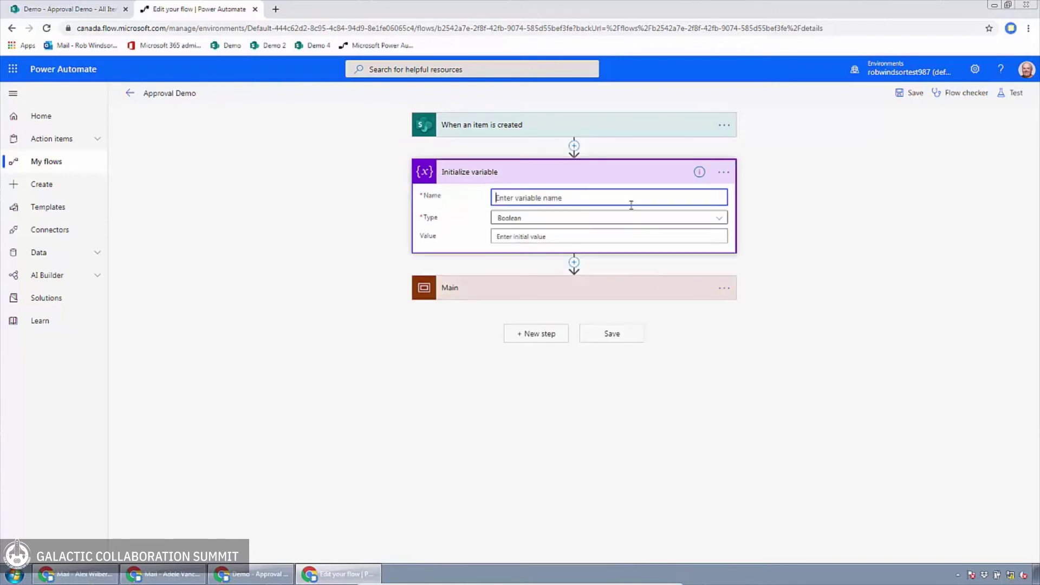
pyautogui.write('Approvers')
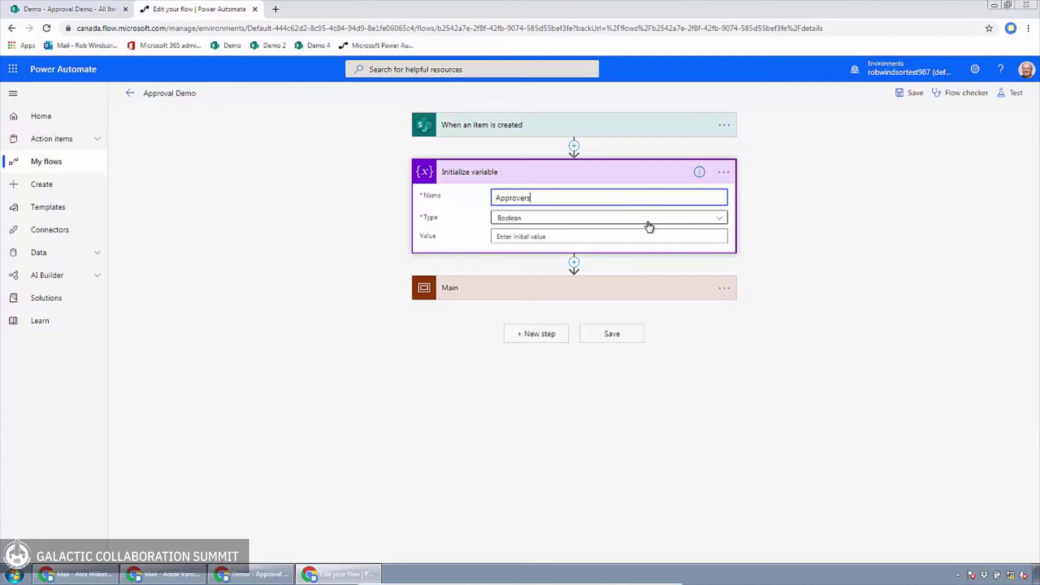
pyautogui.click(648, 223)
pyautogui.click(648, 223)
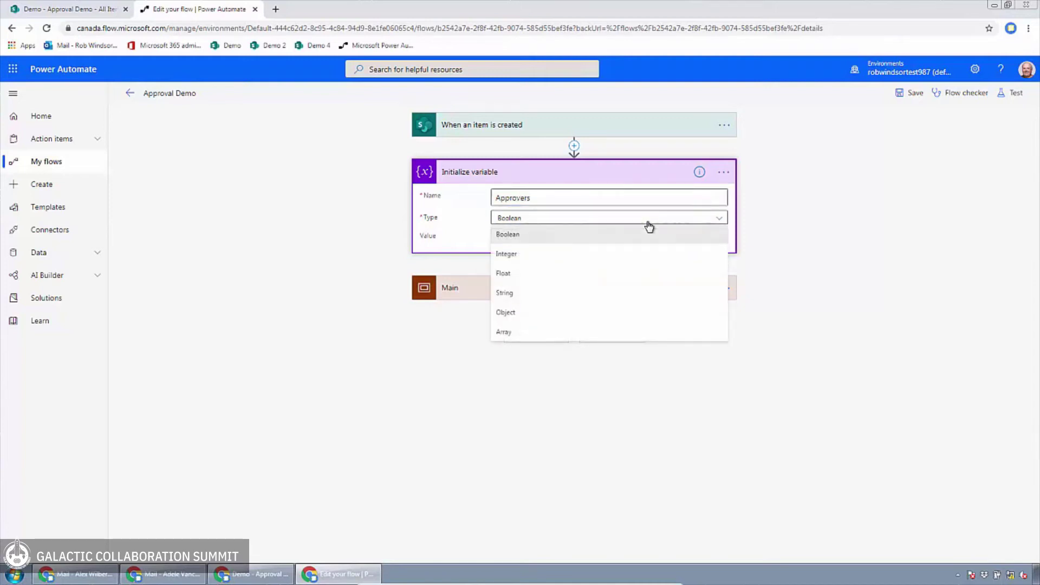
pyautogui.click(582, 293)
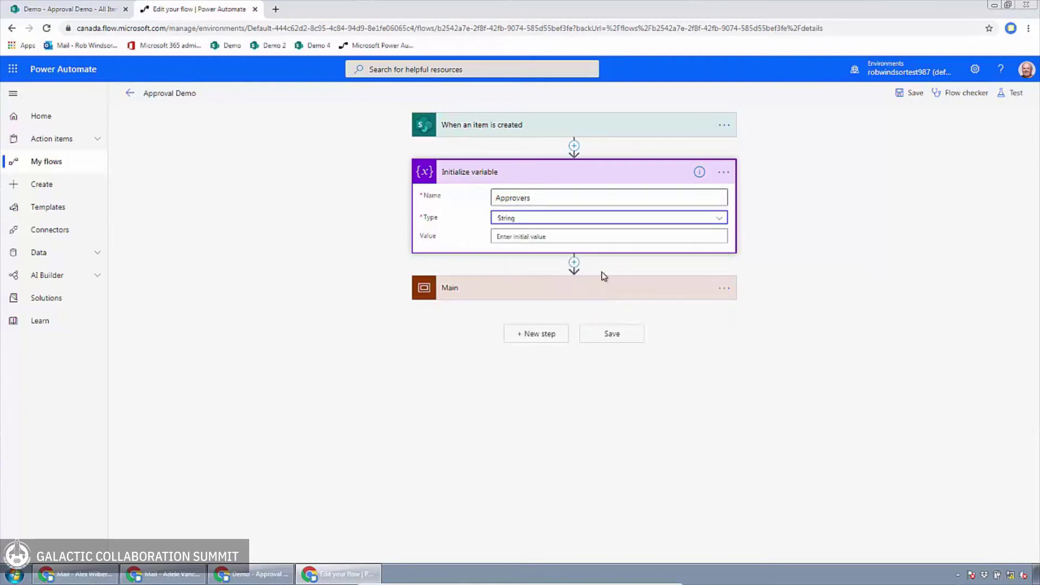
pyautogui.click(611, 235)
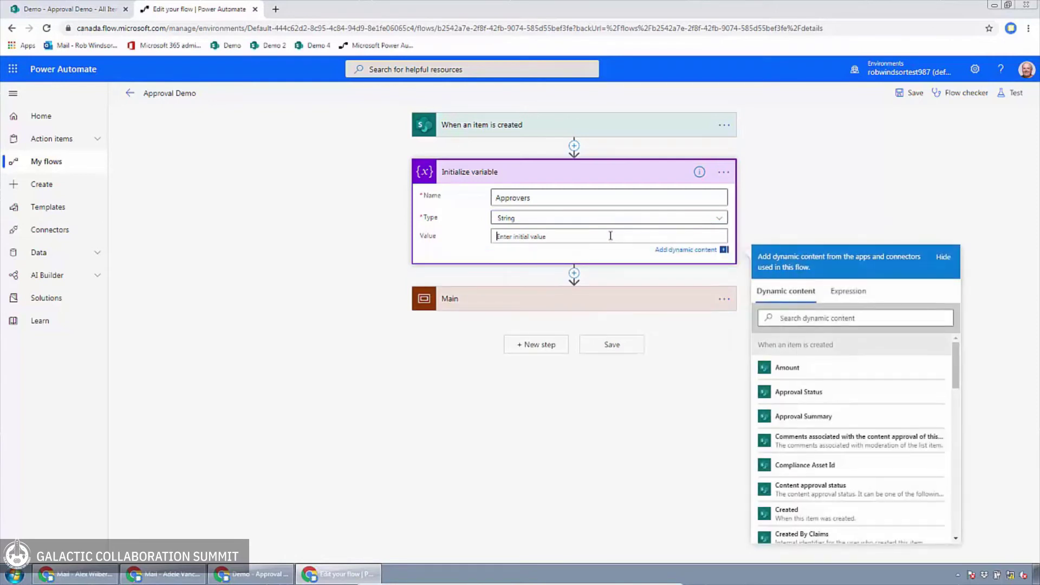
pyautogui.hotkey('ctrl', 'v')
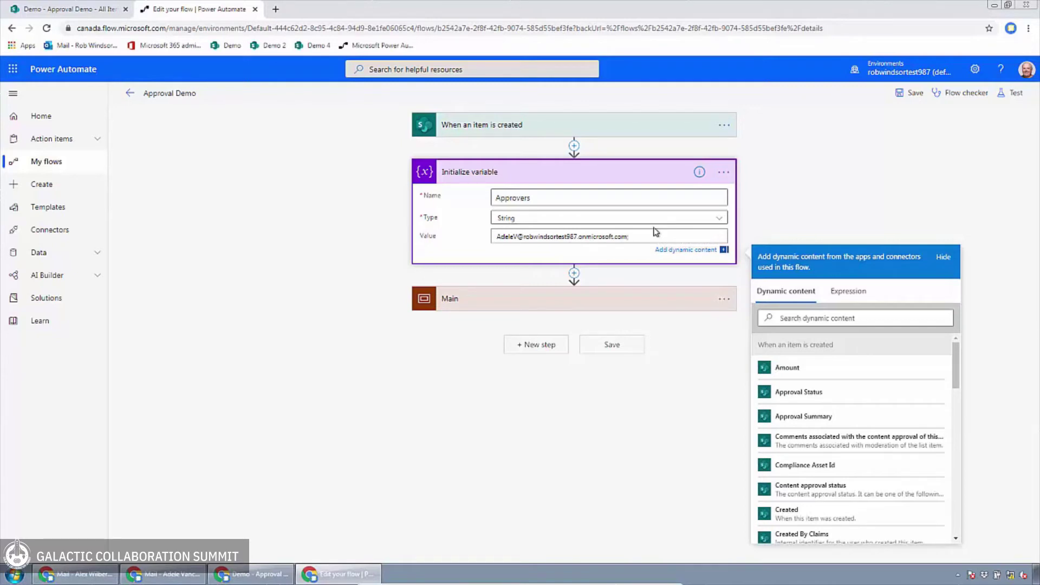
# Step: Rename the variable action to "Initialize Approvers variable"
pyautogui.moveTo(547, 196); pyautogui.dragTo(470, 202)
pyautogui.hotkey('ctrl', 'c')
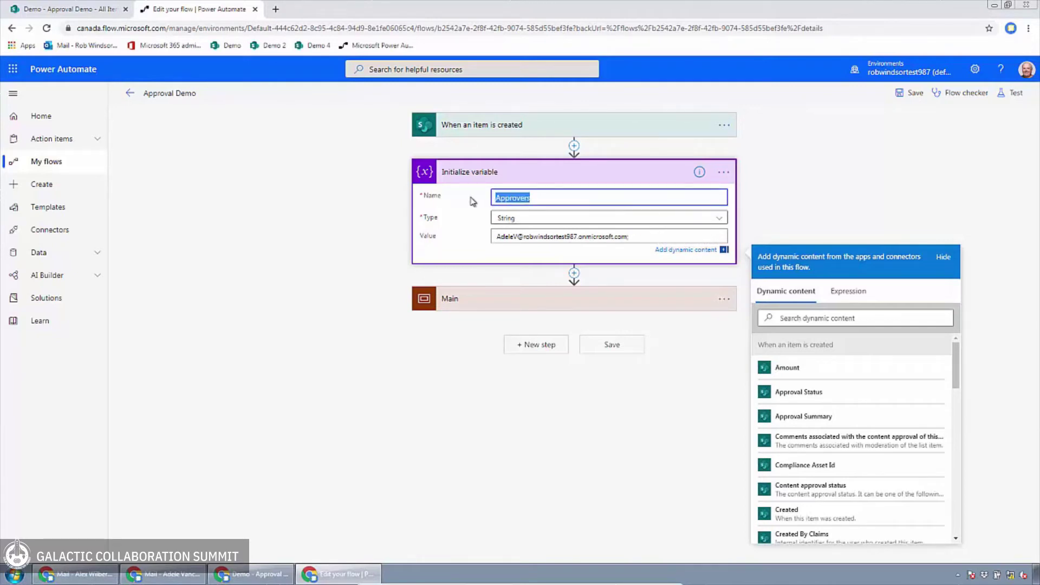
pyautogui.click(724, 172)
pyautogui.click(764, 186)
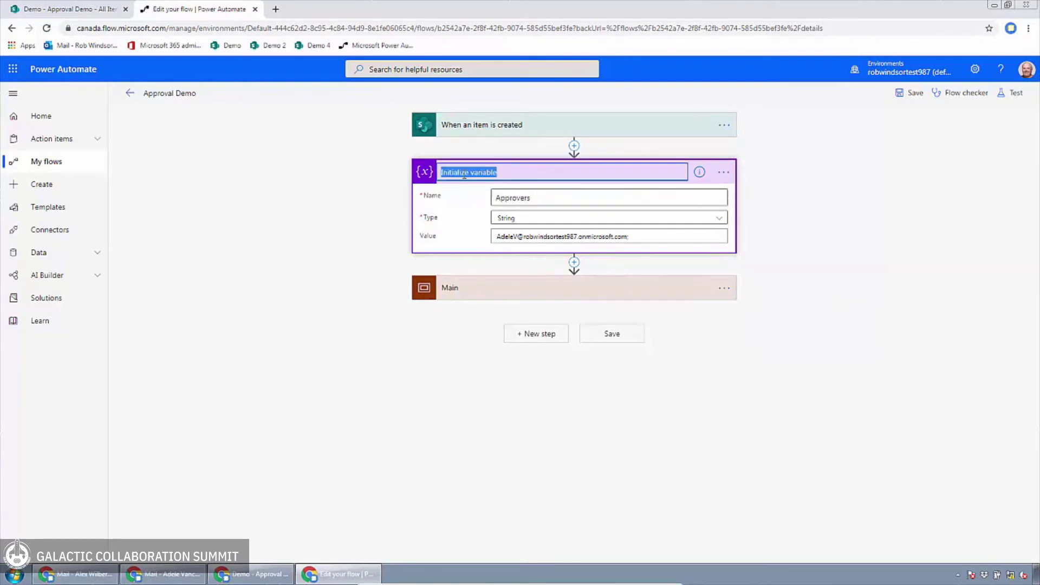
pyautogui.click(472, 173)
pyautogui.hotkey('ctrl', 'v')
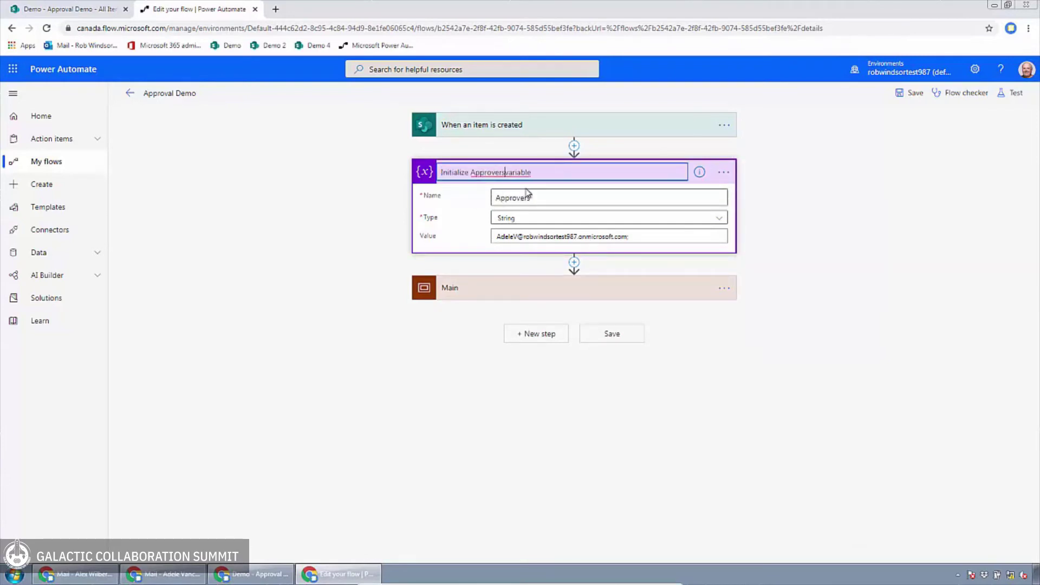
pyautogui.click(785, 232)
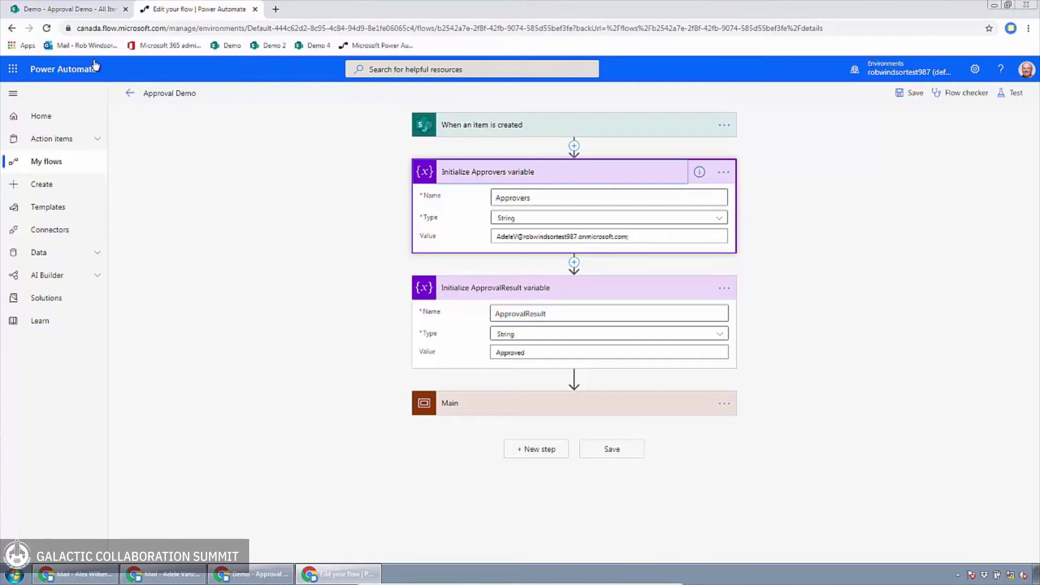
# Step: Review the Approval Demo list in SharePoint, return to the flow and collapse both variable actions
pyautogui.click(71, 9)
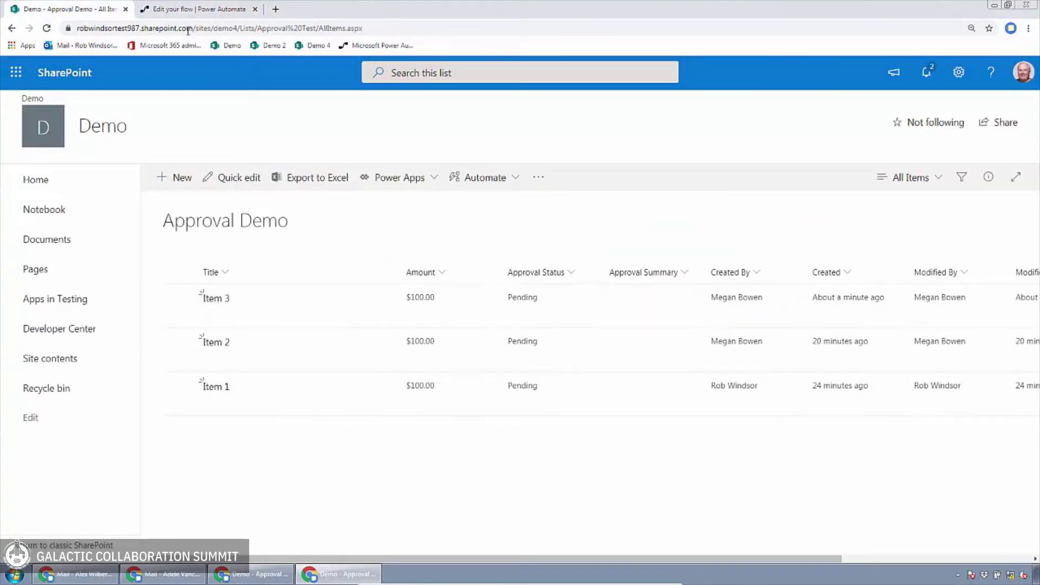
pyautogui.click(190, 11)
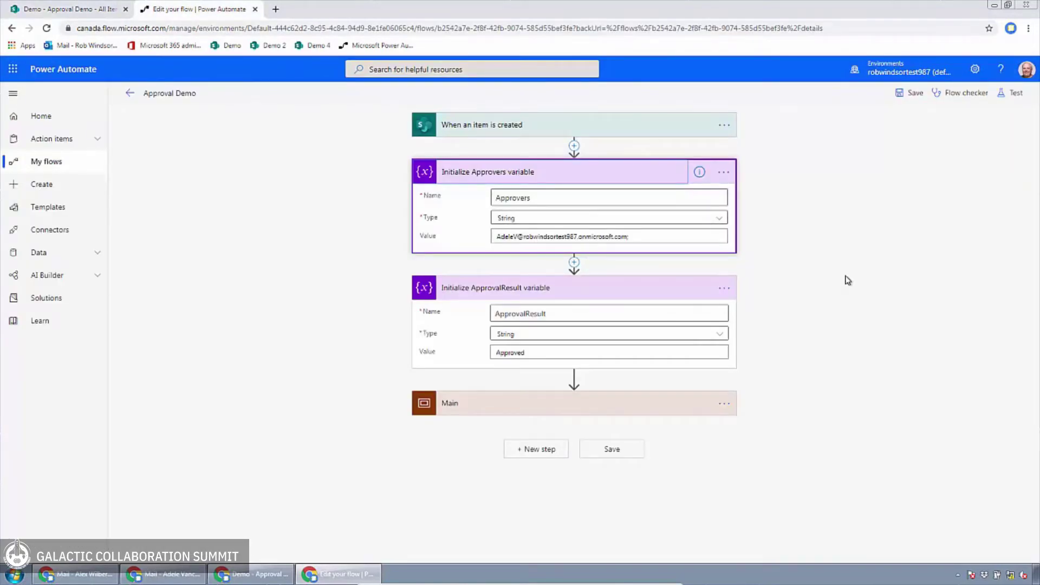
pyautogui.click(611, 172)
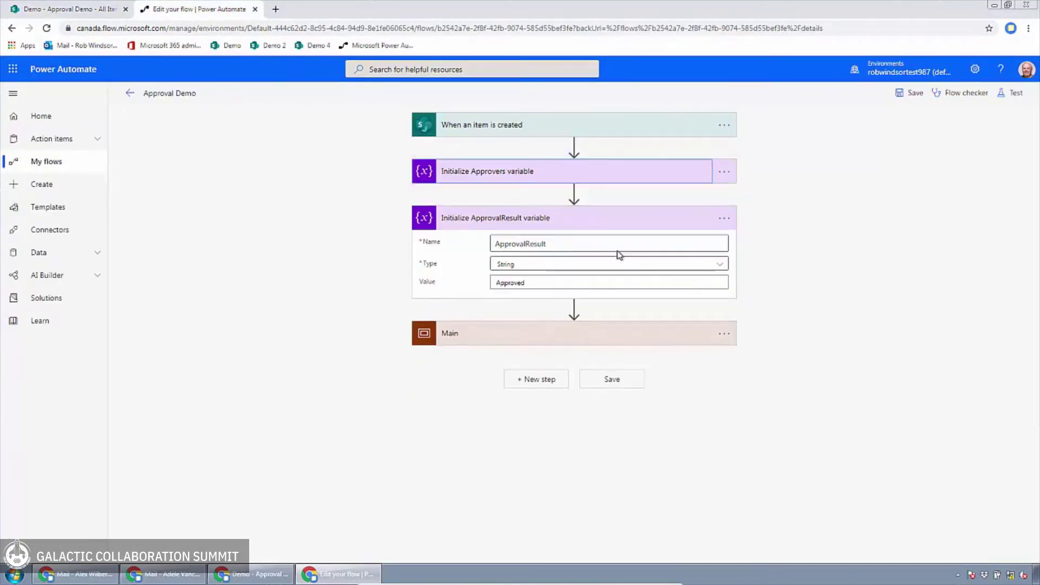
pyautogui.click(621, 223)
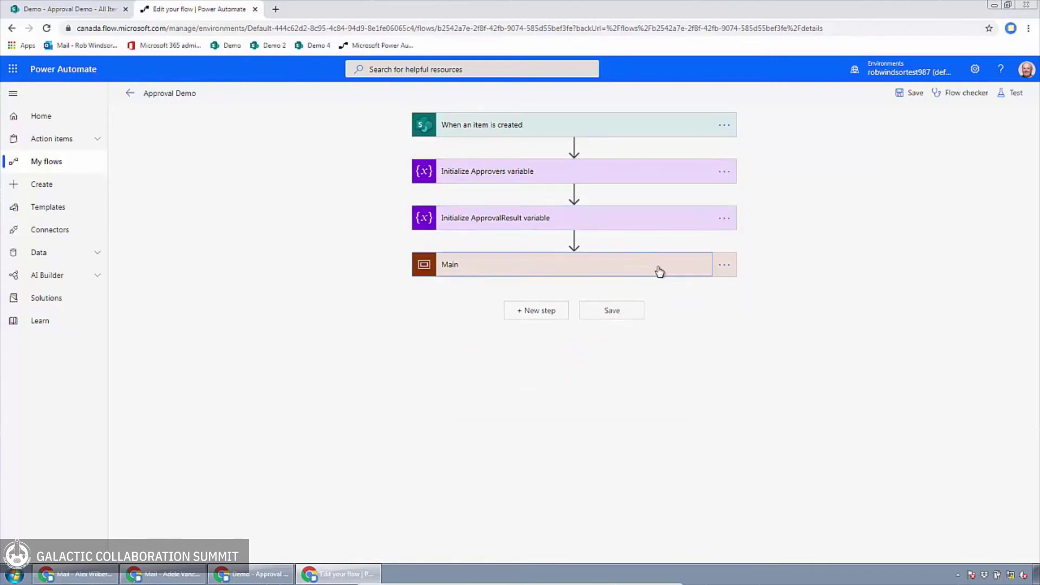
# Step: Expand the Main scope and insert a Condition between the approval action and Compose
pyautogui.click(657, 265)
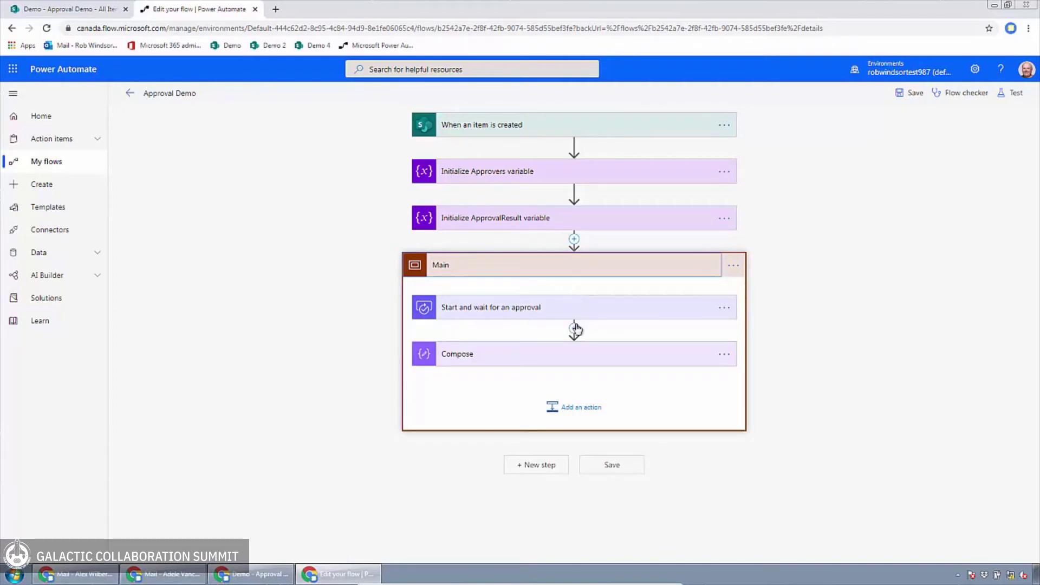
pyautogui.moveTo(575, 329)
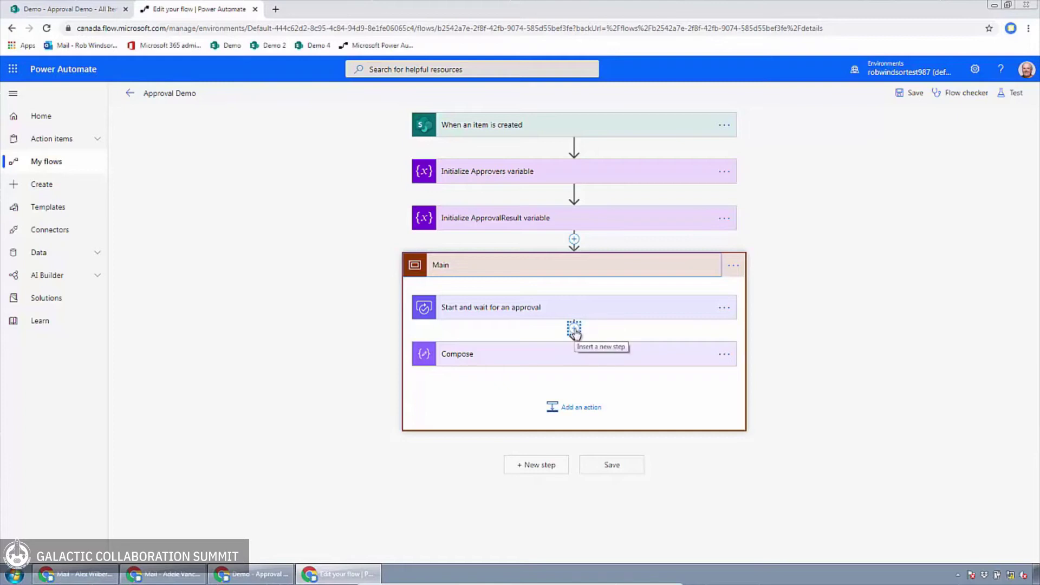
pyautogui.click(573, 328)
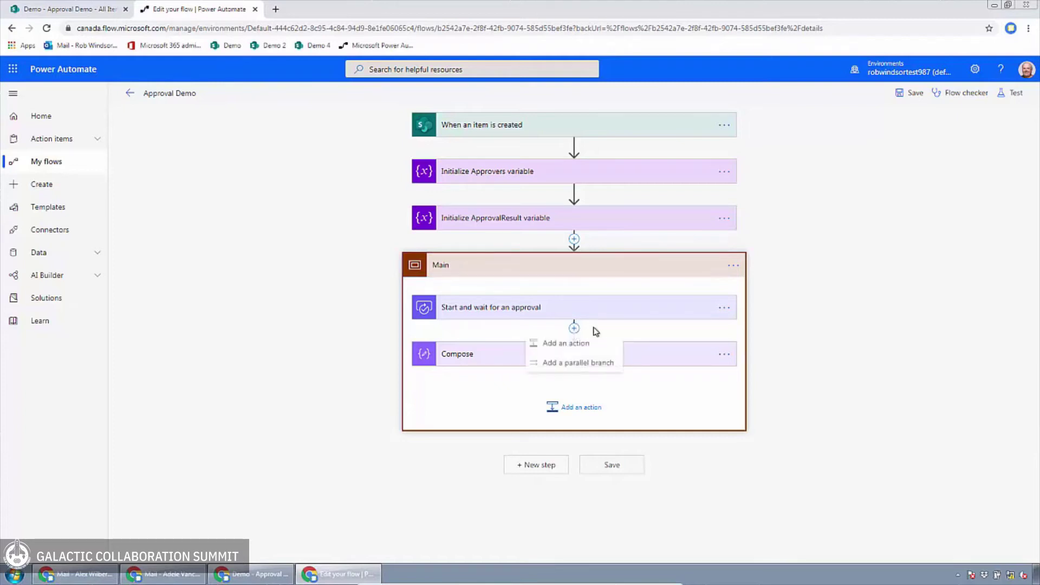
pyautogui.click(566, 344)
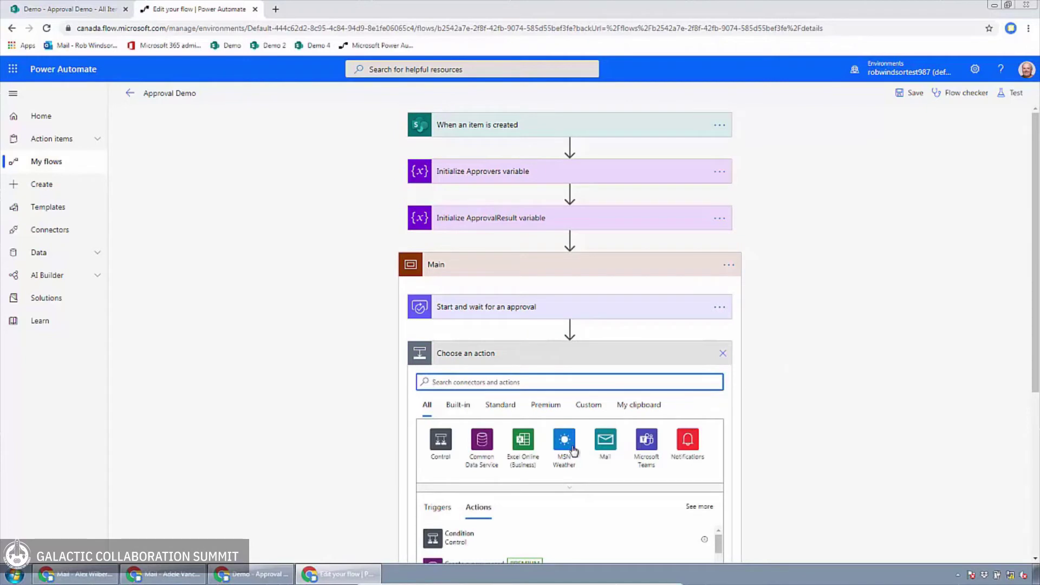
pyautogui.scroll(-1, 667, 433)
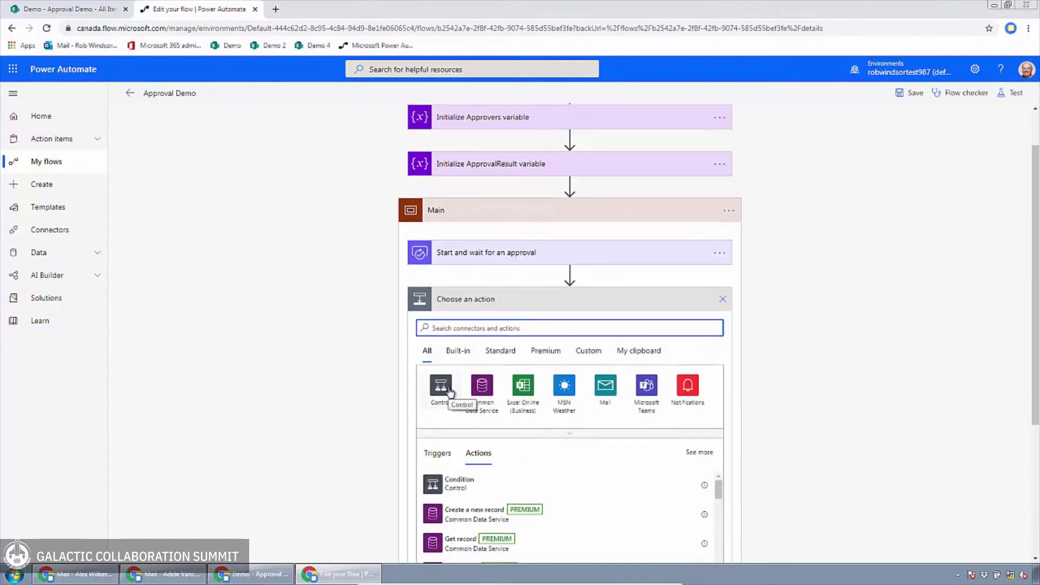
pyautogui.click(487, 485)
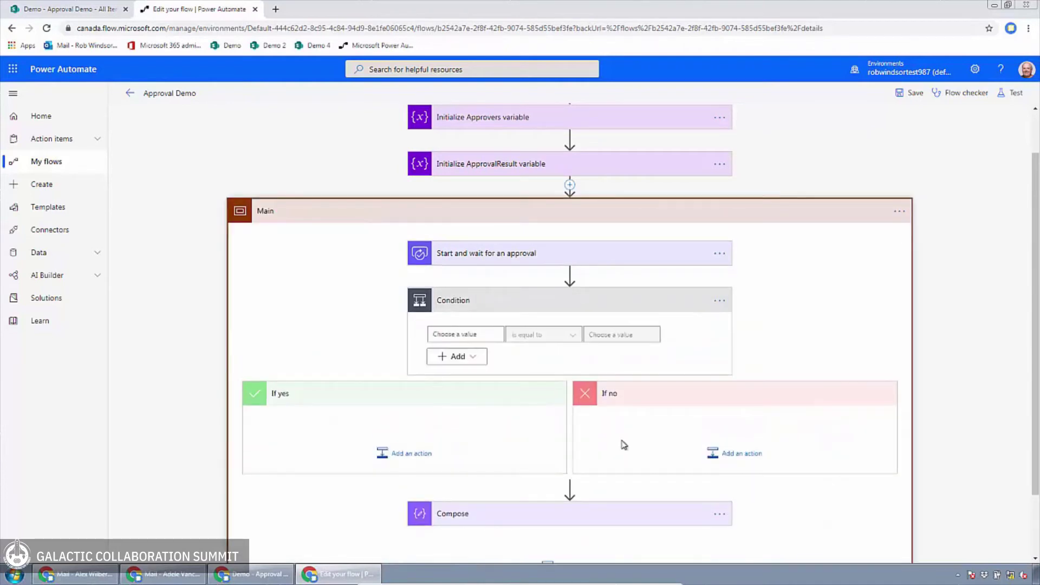
# Step: Rename the condition to "If amount is greater than $1000"
pyautogui.click(719, 300)
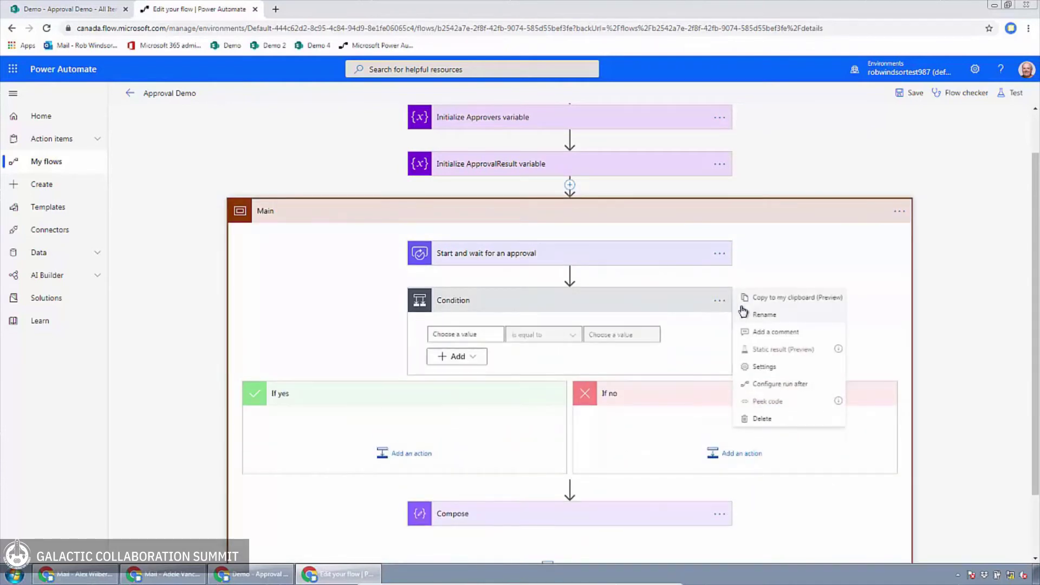
pyautogui.click(747, 312)
pyautogui.write('i')
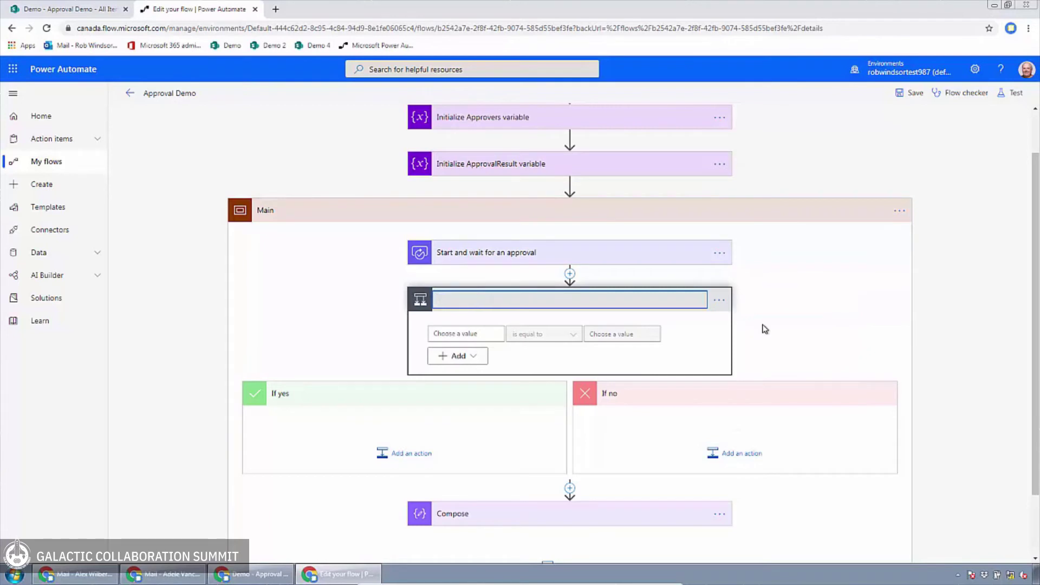
pyautogui.write('f amount is greater than $1000')
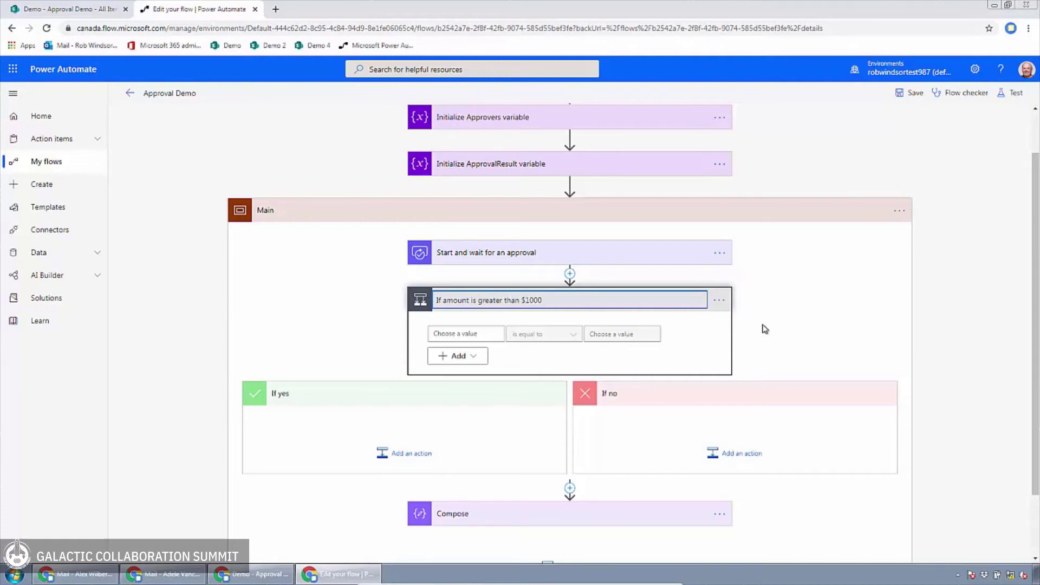
pyautogui.press('Return')
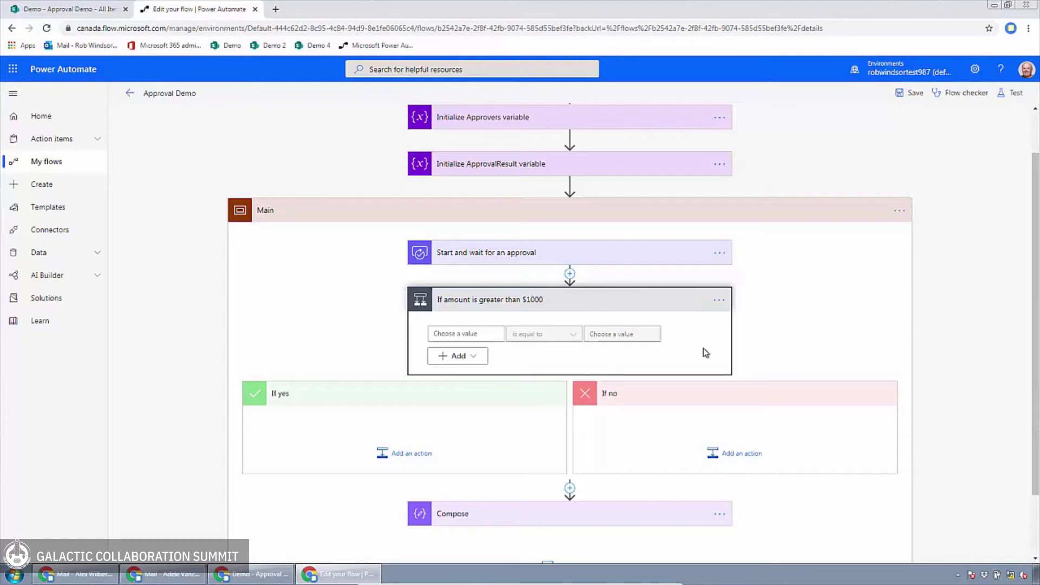
# Step: Set the condition's first value to the trigger's Amount dynamic content
pyautogui.click(467, 333)
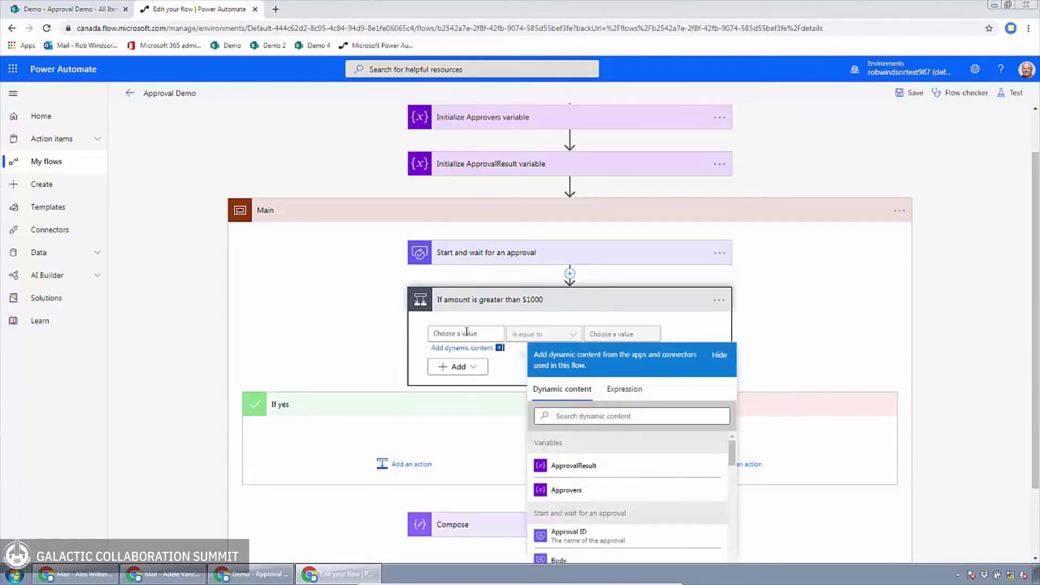
pyautogui.moveTo(1035, 332); pyautogui.dragTo(1036, 378)
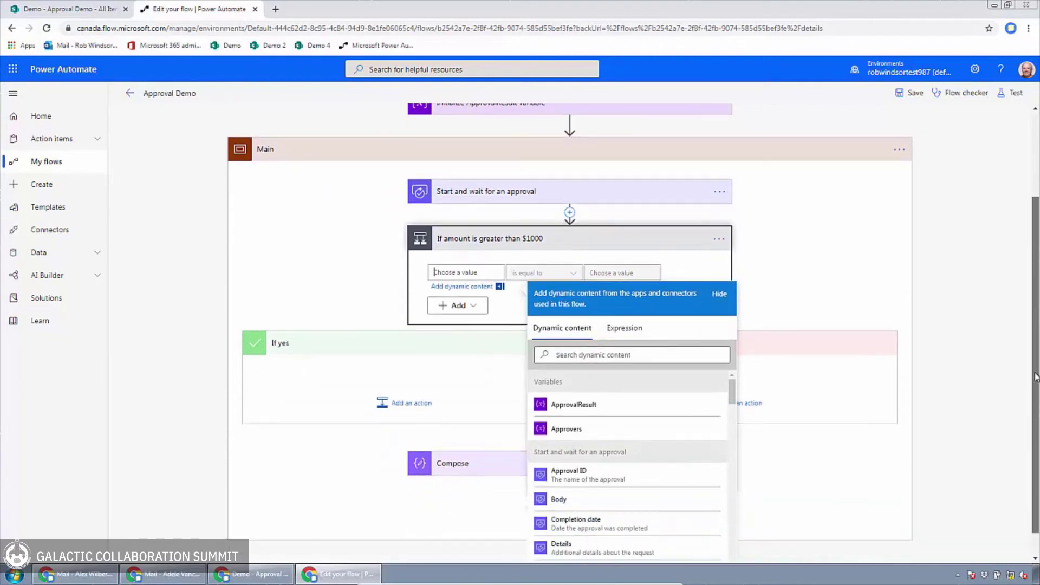
pyautogui.click(602, 359)
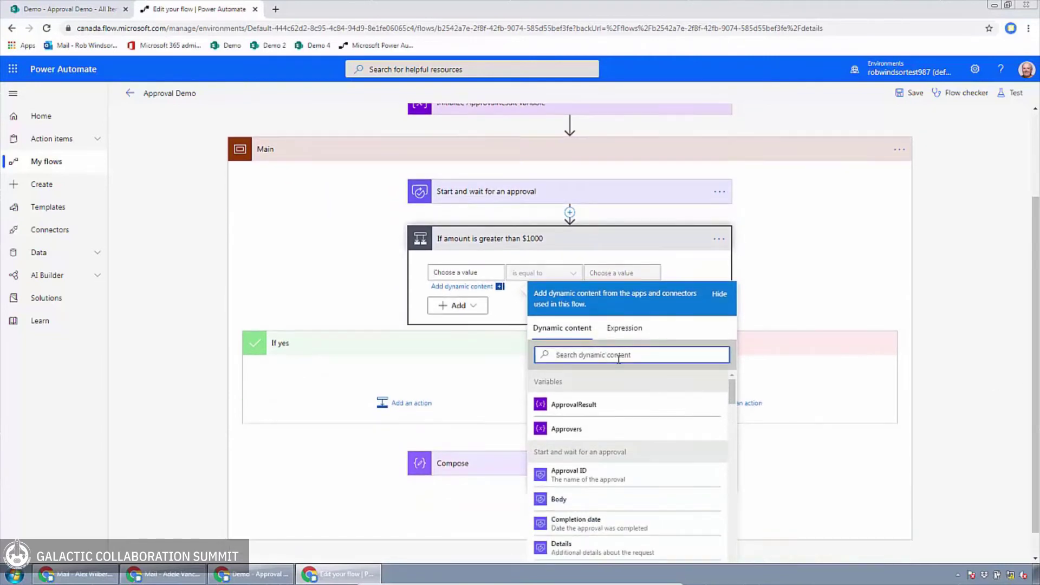
pyautogui.write('amount')
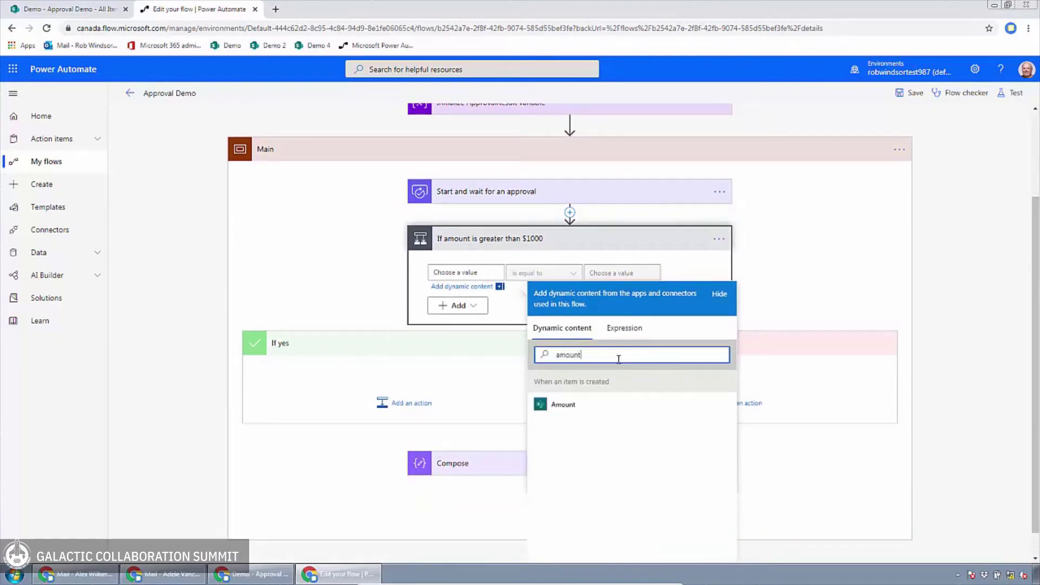
pyautogui.click(587, 408)
pyautogui.click(942, 288)
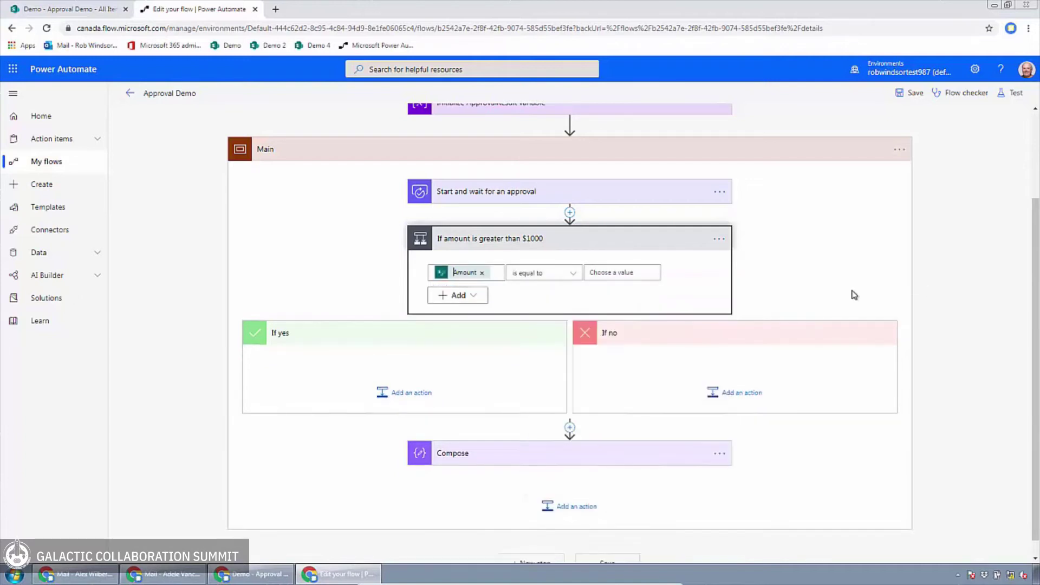
# Step: Complete the condition with the operator "is greater than" and the comparison value 1000
pyautogui.click(575, 277)
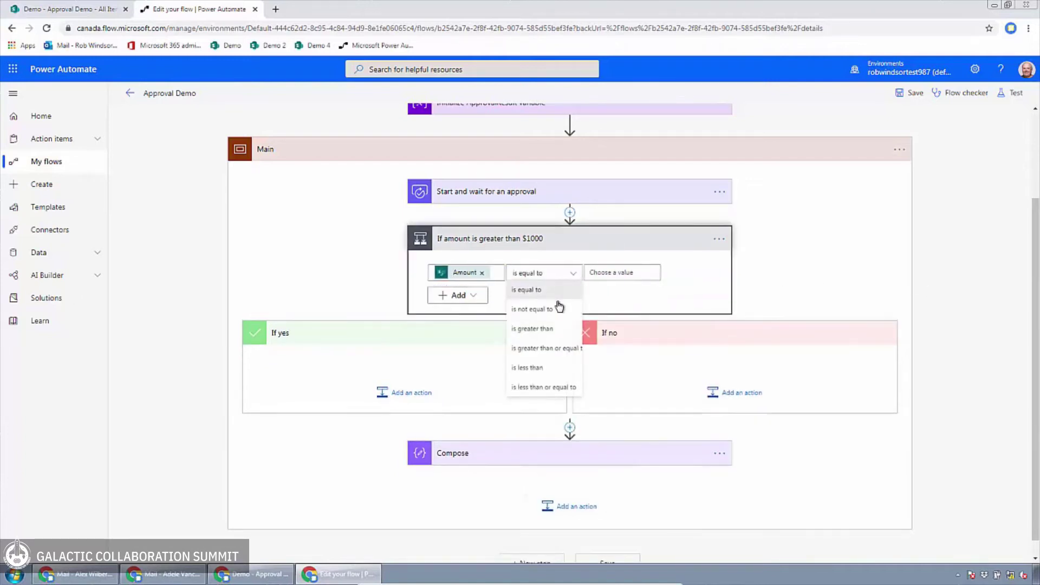
pyautogui.click(545, 332)
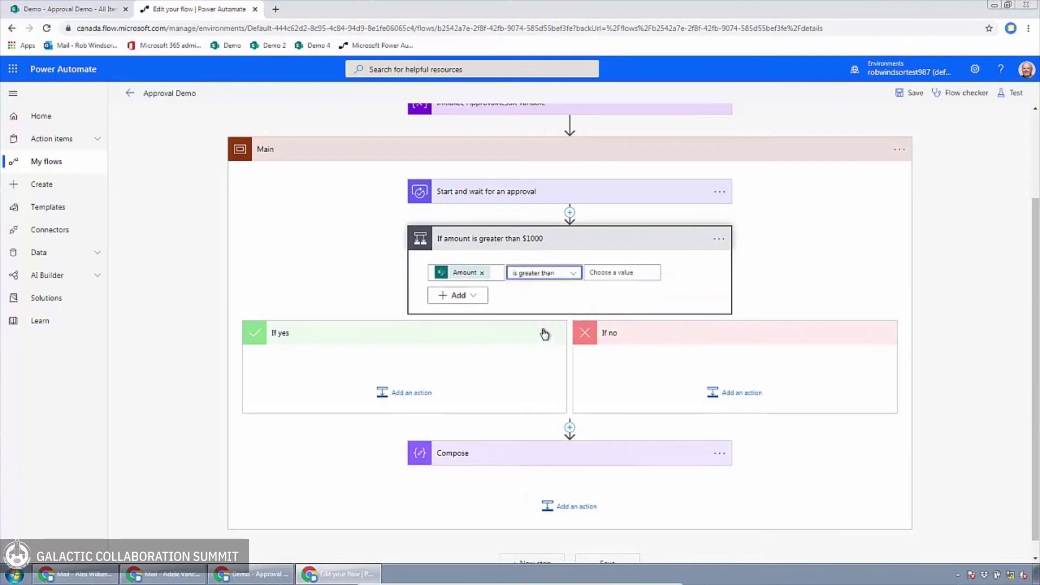
pyautogui.click(608, 272)
pyautogui.write('1000')
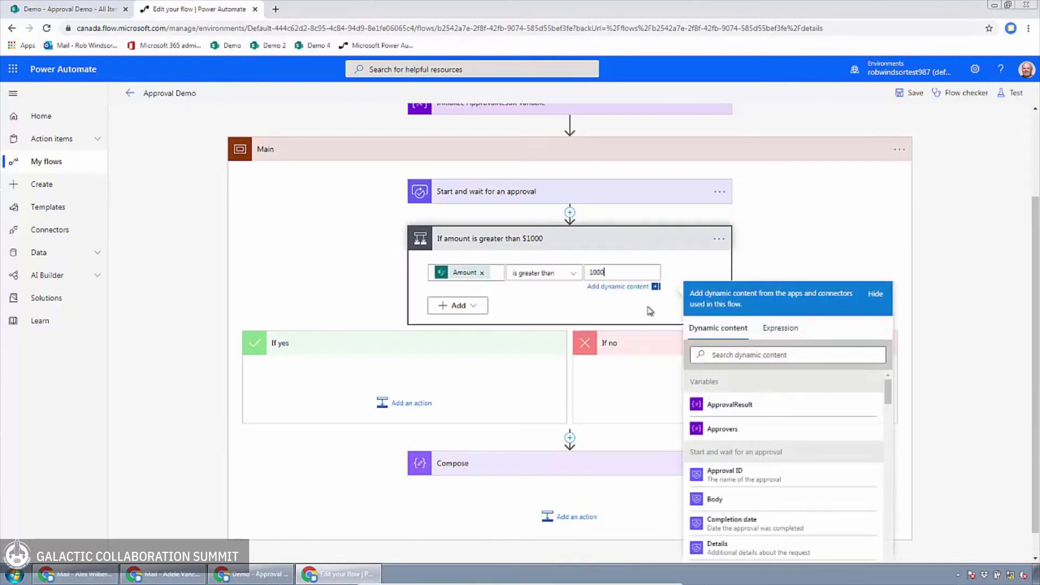
pyautogui.click(977, 253)
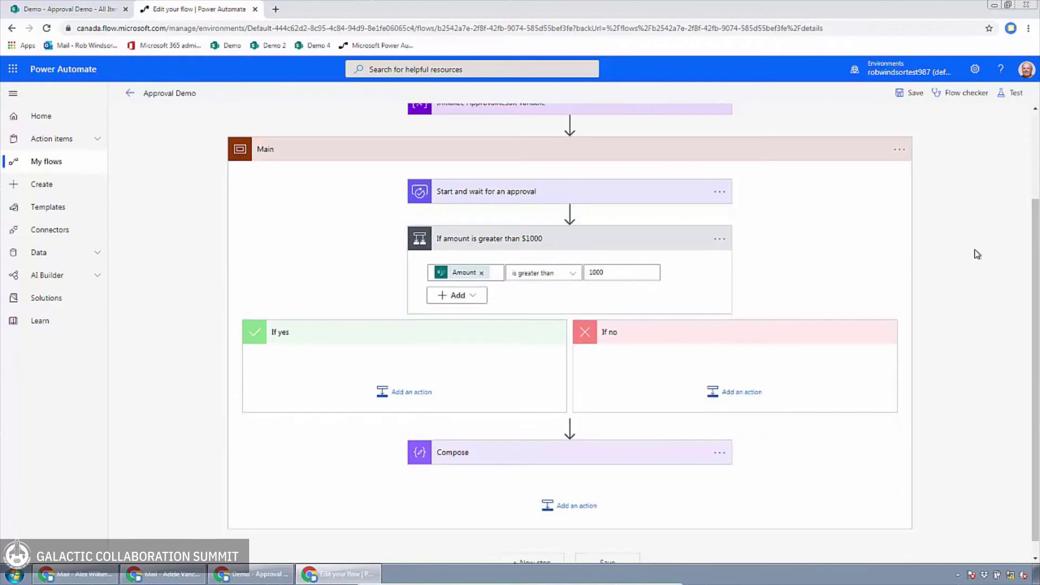
# Step: Add an "Append to string variable" action to the condition's If yes branch
pyautogui.scroll(2, 967, 262)
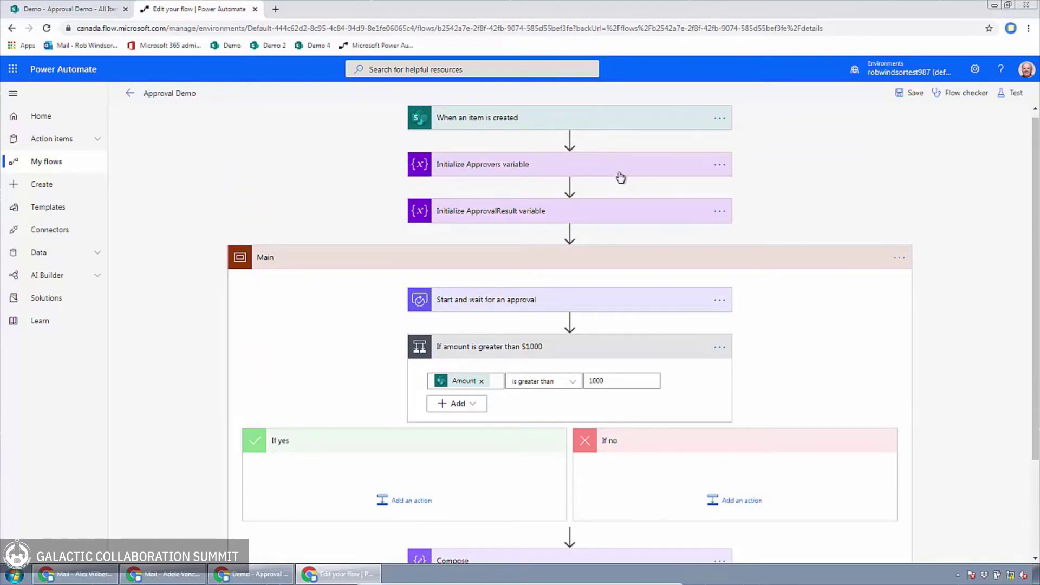
pyautogui.scroll(-1, 817, 194)
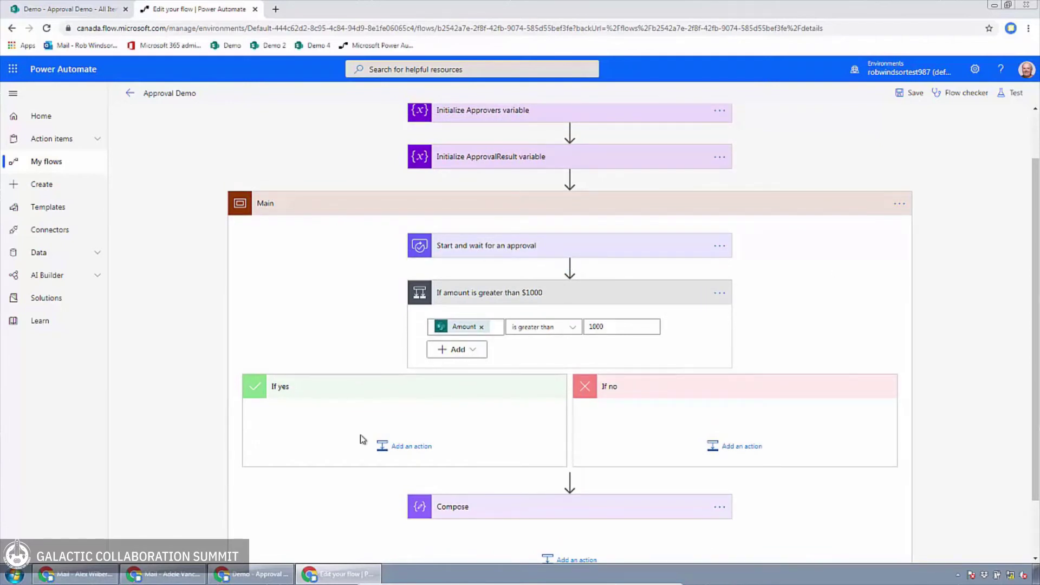
pyautogui.click(400, 450)
pyautogui.scroll(-1, 909, 460)
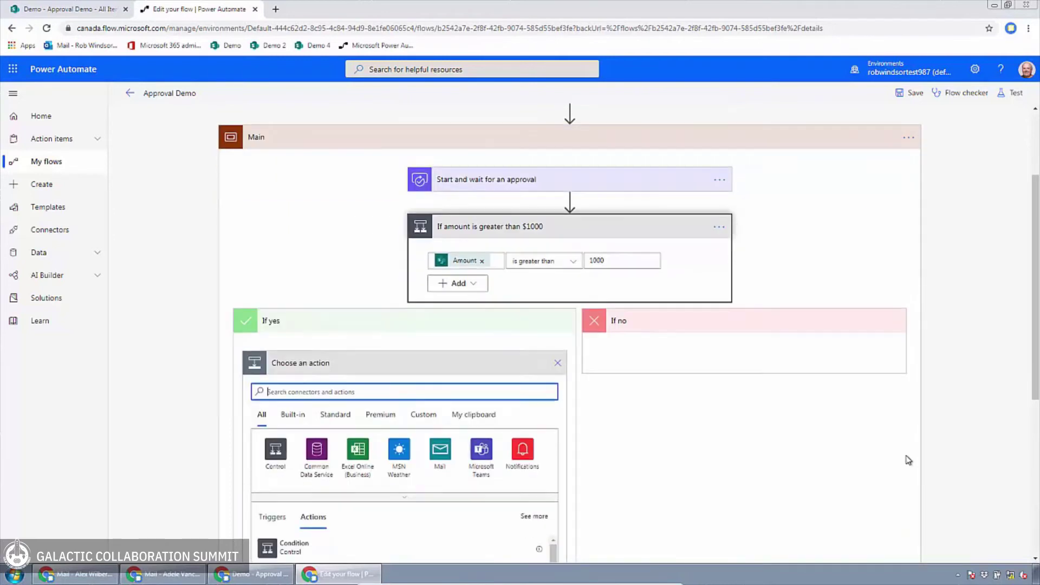
pyautogui.scroll(-2, 908, 460)
pyautogui.write('var')
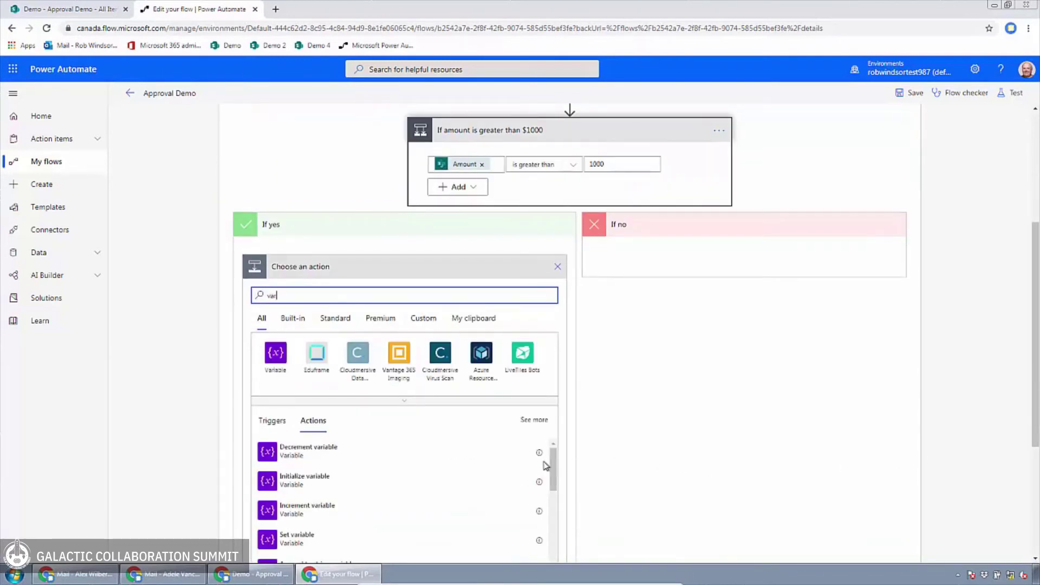
pyautogui.moveTo(553, 477); pyautogui.dragTo(554, 492)
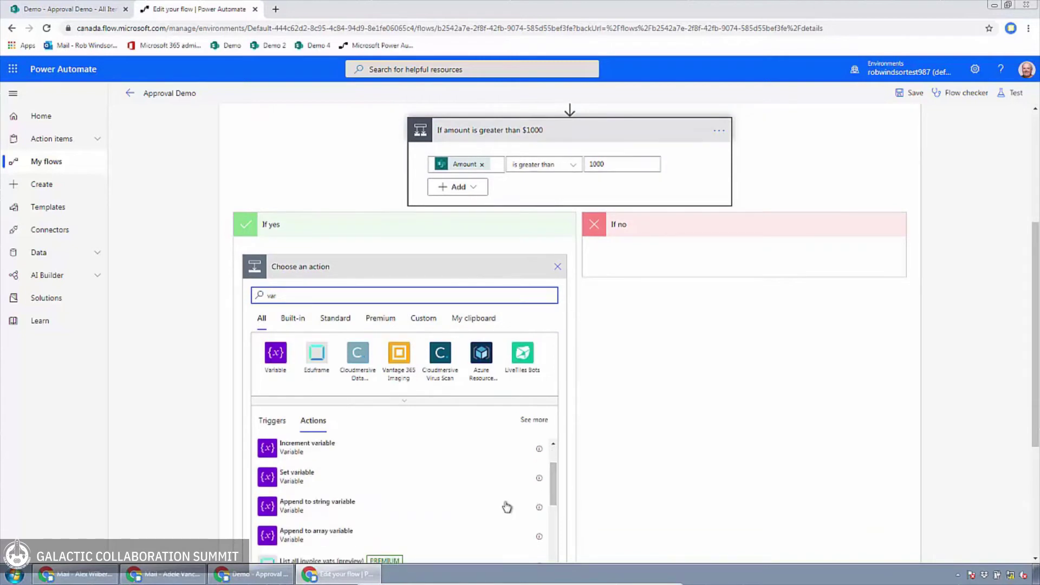
pyautogui.click(337, 505)
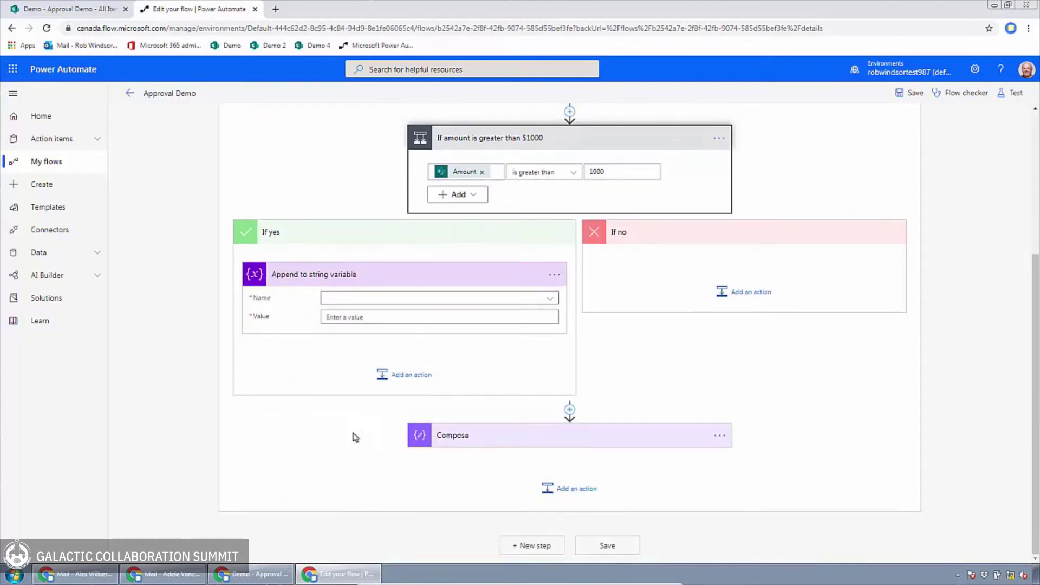
# Step: Set the append action to the Approvers variable, with the second approver's e-mail address and a trailing semicolon as its value
pyautogui.click(552, 299)
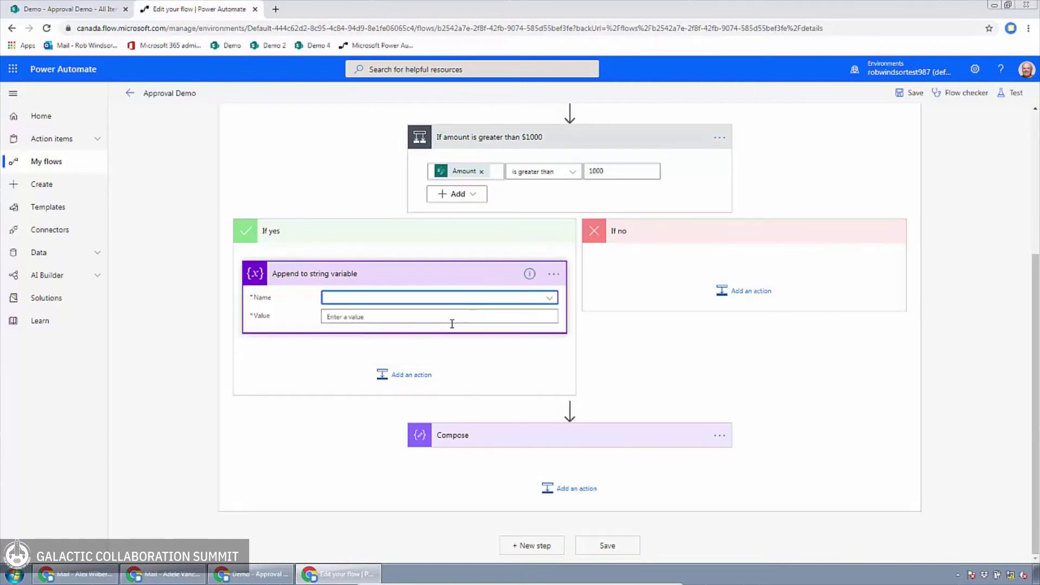
pyautogui.click(550, 297)
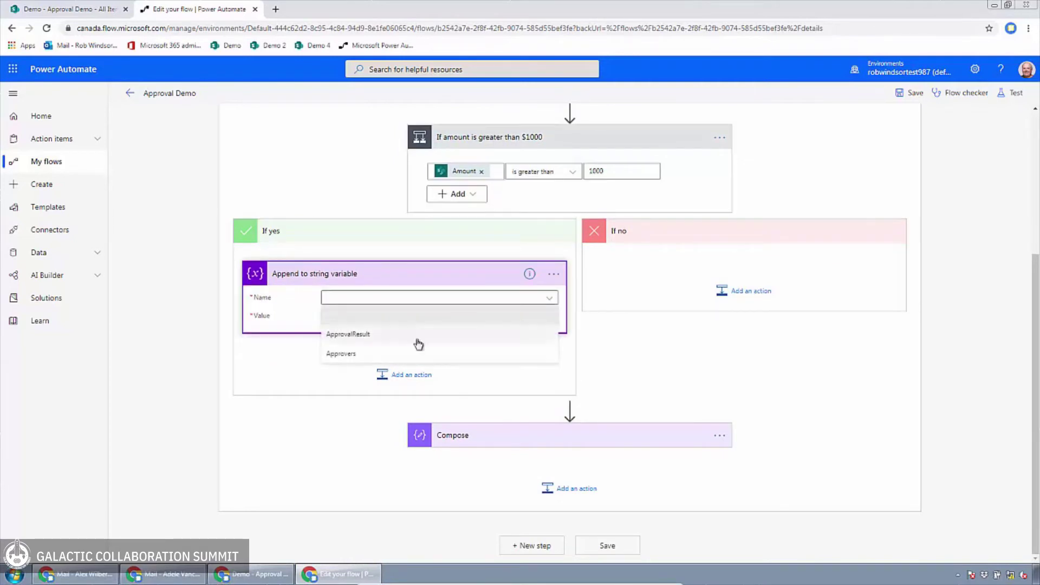
pyautogui.click(400, 355)
pyautogui.click(423, 317)
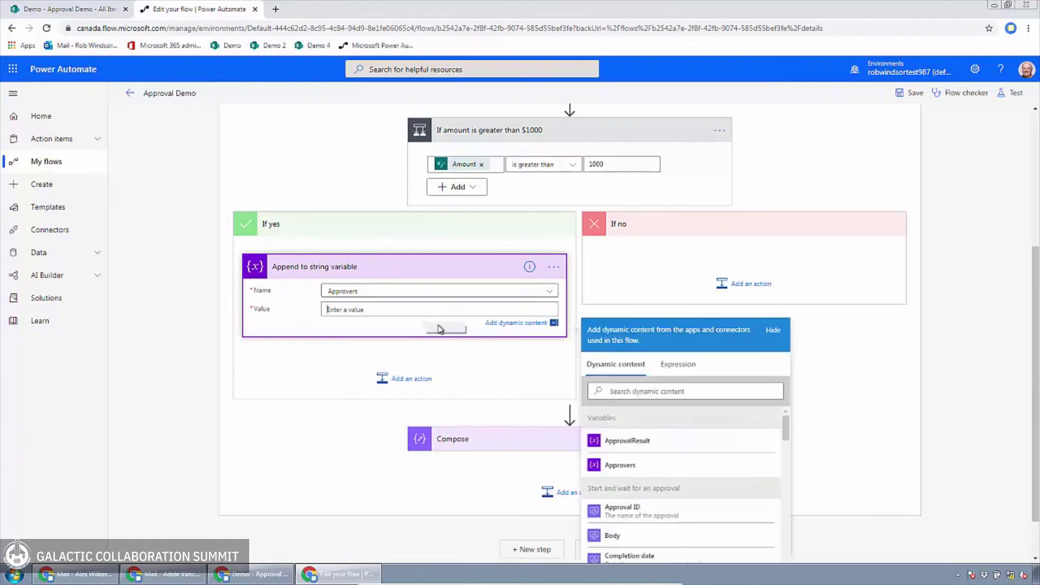
pyautogui.hotkey('ctrl', 'v')
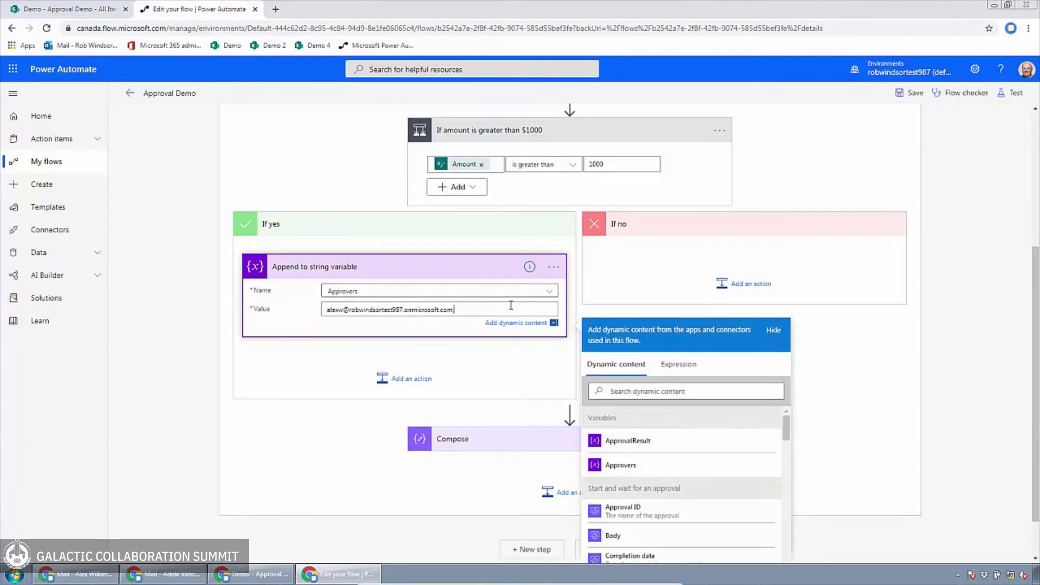
# Step: Rename the append action to "Add second approver to the Approvers variable"
pyautogui.click(563, 274)
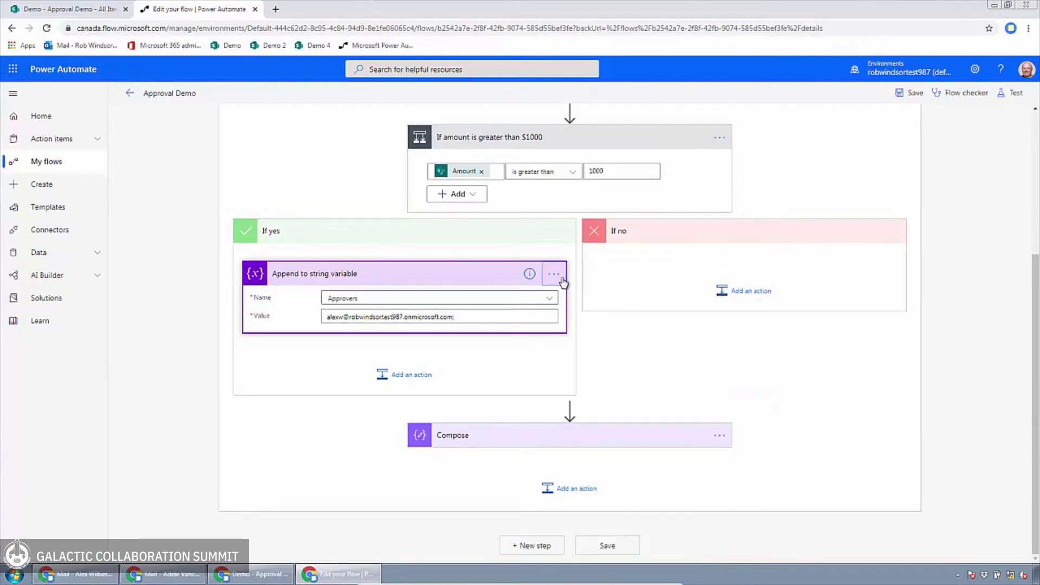
pyautogui.click(563, 277)
pyautogui.click(575, 287)
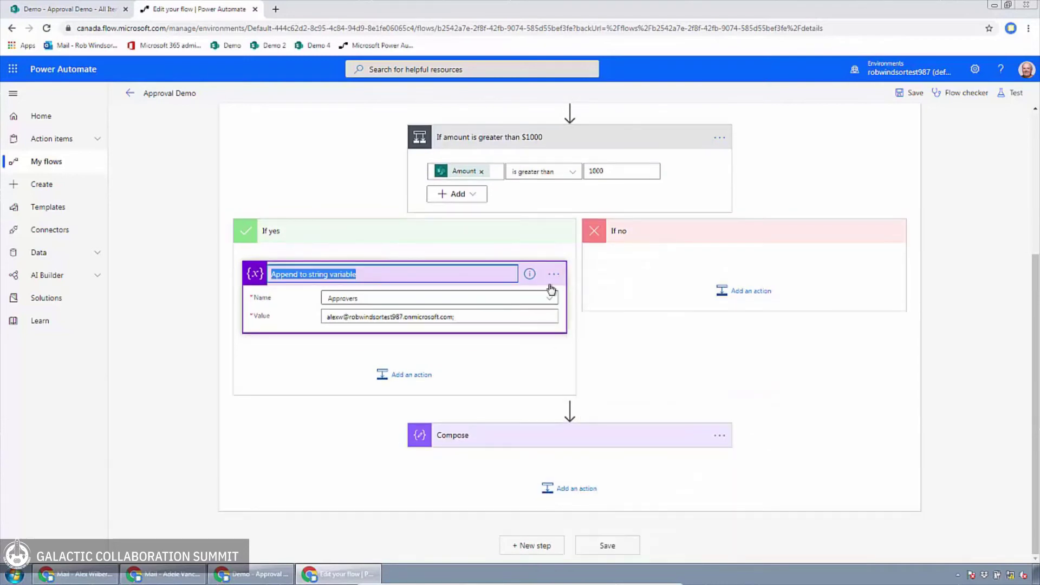
pyautogui.click(381, 269)
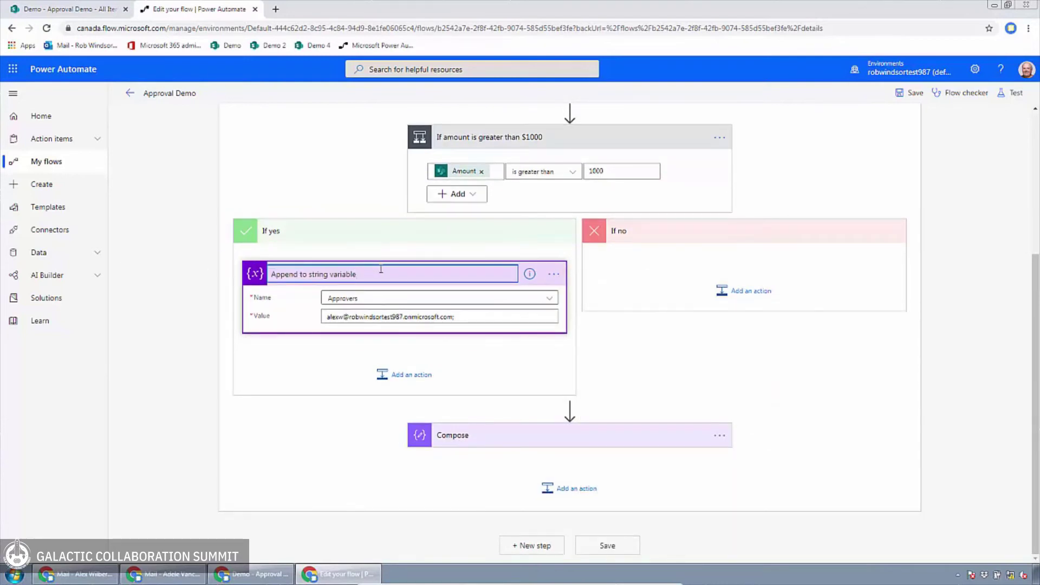
pyautogui.press('BackSpace')
pyautogui.press('BackSpace')
pyautogui.press('BackSpace')
pyautogui.press('BackSpace')
pyautogui.press('BackSpace')
pyautogui.press('BackSpace')
pyautogui.press('BackSpace')
pyautogui.press('BackSpace')
pyautogui.press('BackSpace')
pyautogui.press('BackSpace')
pyautogui.press('BackSpace')
pyautogui.press('BackSpace')
pyautogui.press('BackSpace')
pyautogui.press('BackSpace')
pyautogui.press('BackSpace')
pyautogui.press('BackSpace')
pyautogui.press('BackSpace')
pyautogui.press('BackSpace')
pyautogui.press('BackSpace')
pyautogui.press('BackSpace')
pyautogui.write('dd second approver to the Approvers varia')
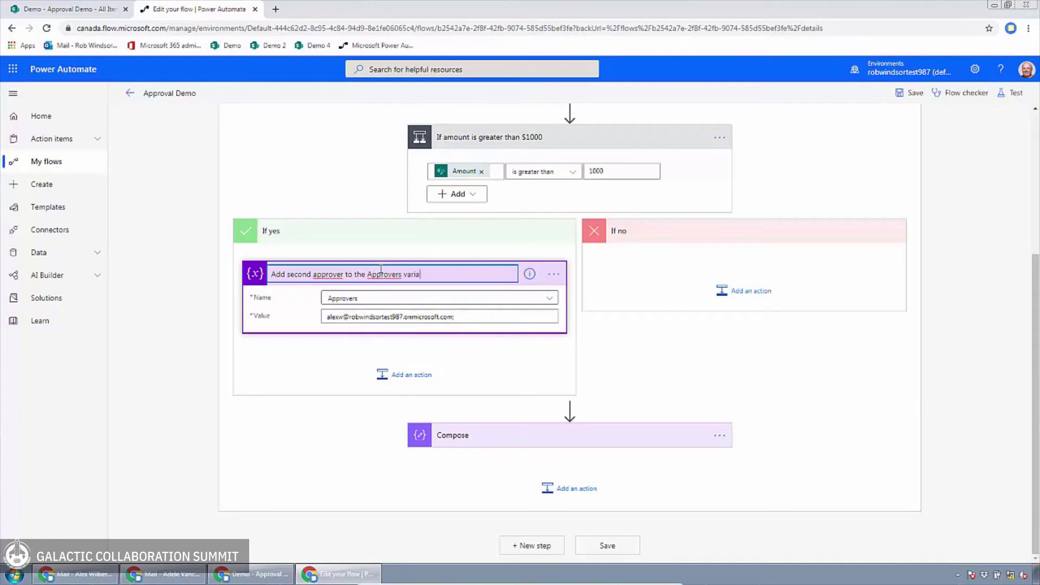
pyautogui.press('Return')
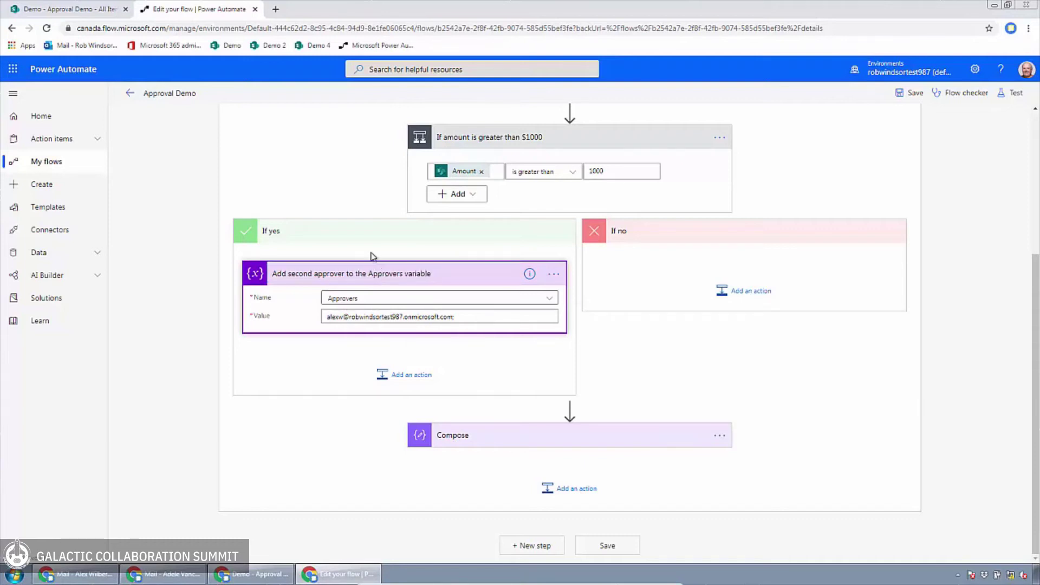
# Step: Collapse the amount condition and move "Start and wait for an approval" between it and Compose
pyautogui.click(621, 147)
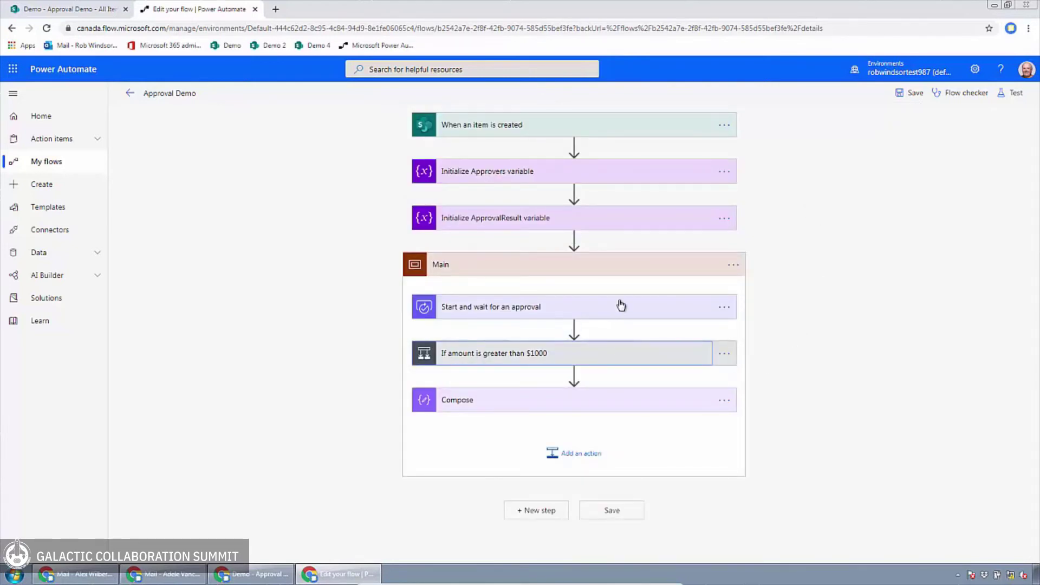
pyautogui.moveTo(620, 304); pyautogui.dragTo(605, 381)
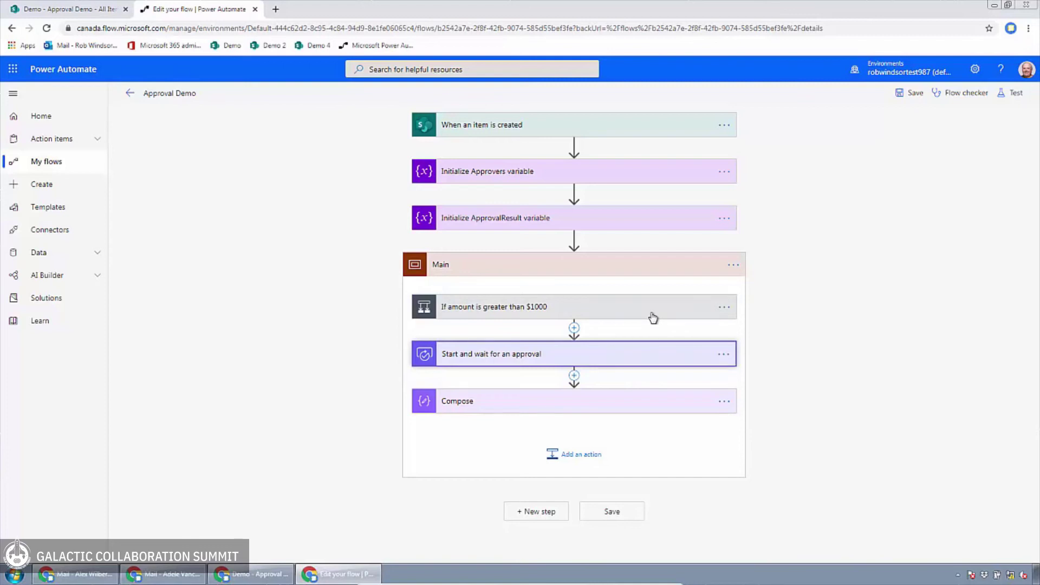
pyautogui.click(645, 361)
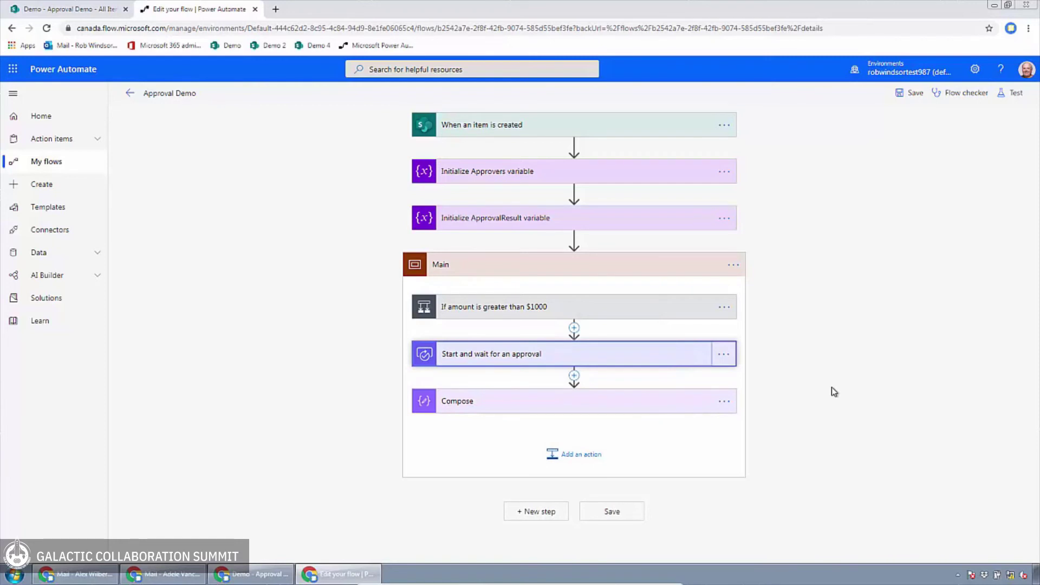
# Step: Replace the approval action's fixed Assigned to person with the Approvers variable, and collapse the action
pyautogui.click(663, 355)
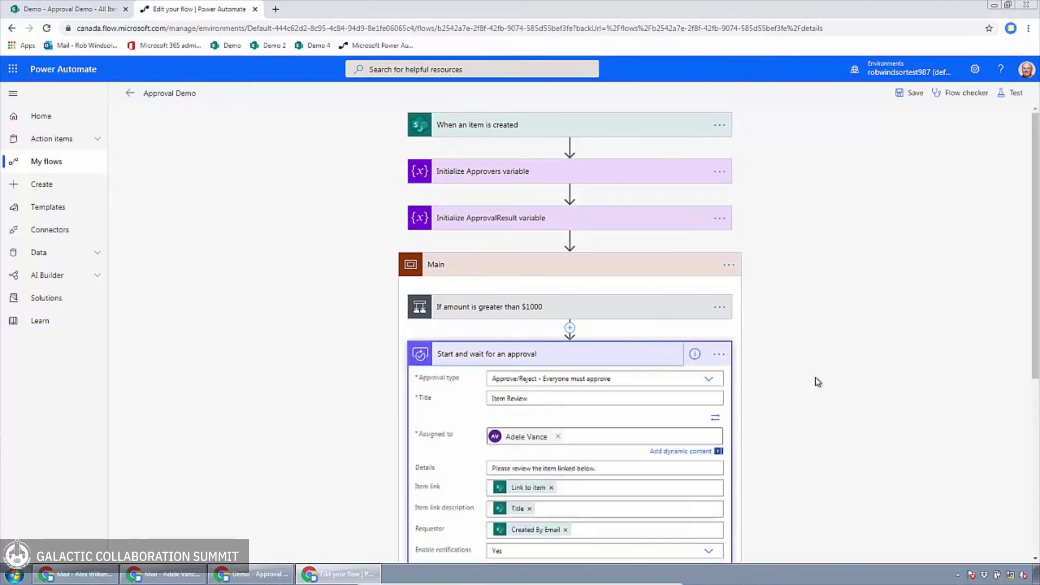
pyautogui.scroll(-2, 818, 382)
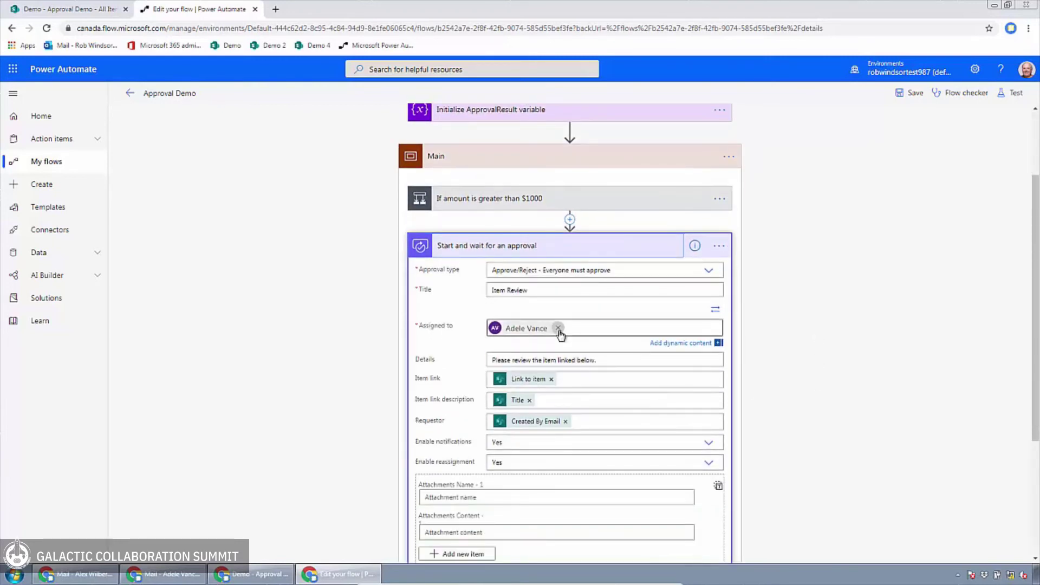
pyautogui.click(558, 329)
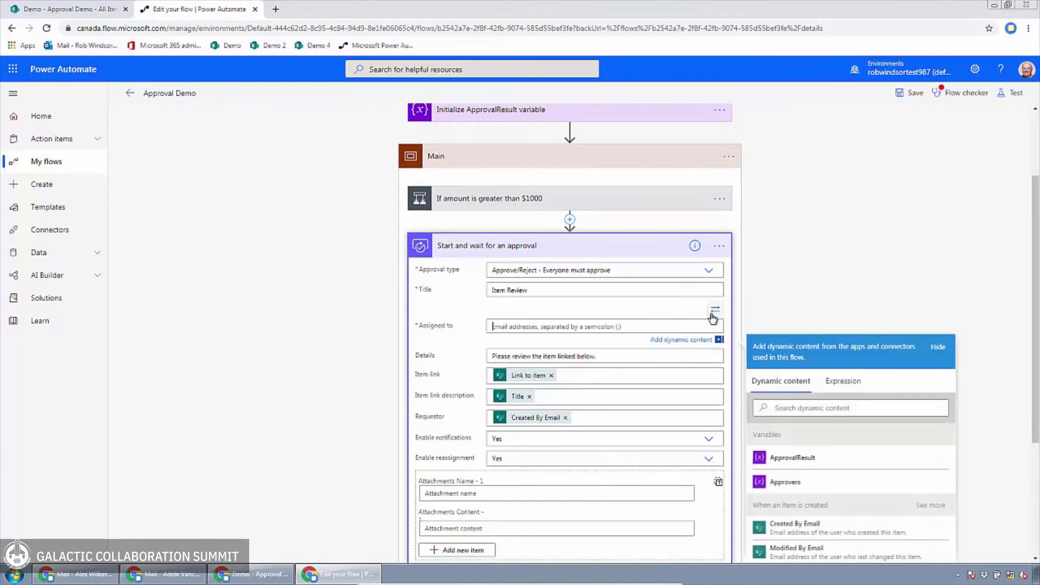
pyautogui.click(785, 487)
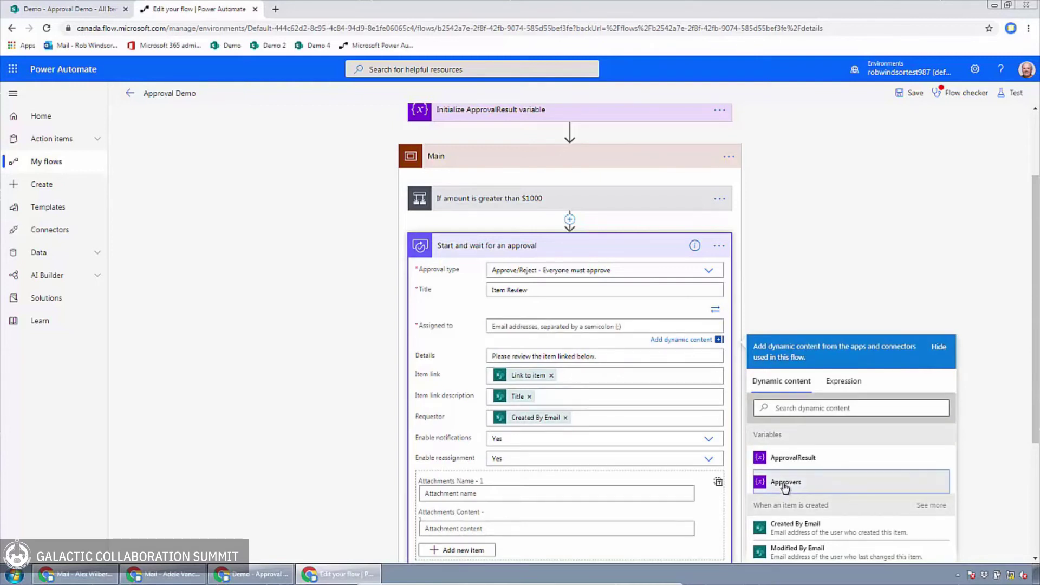
pyautogui.click(822, 302)
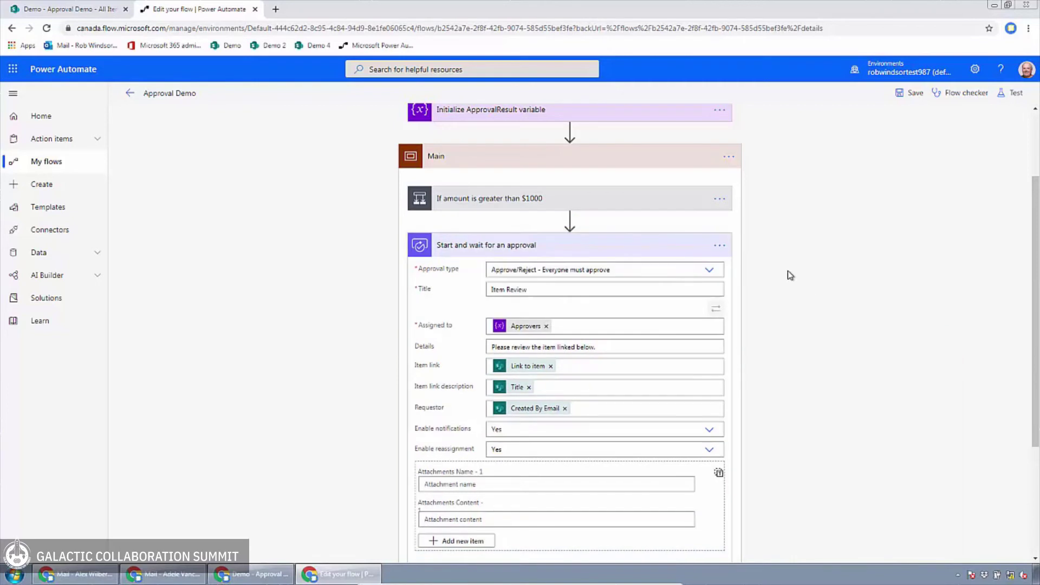
pyautogui.click(695, 253)
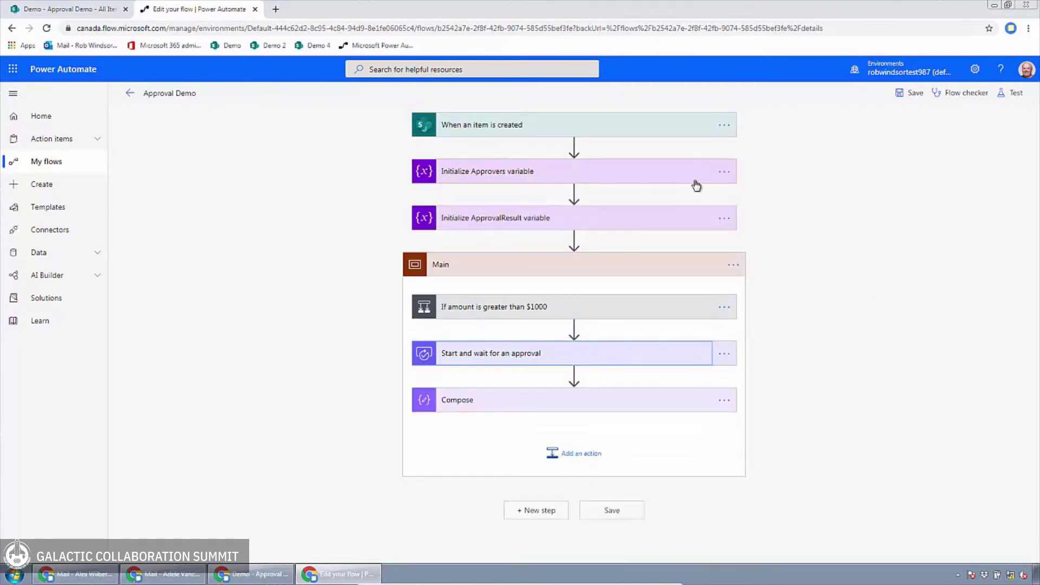
# Step: Check the ApprovalResult variable's initialization and insert an Apply to each loop between the approval action and Compose
pyautogui.click(692, 217)
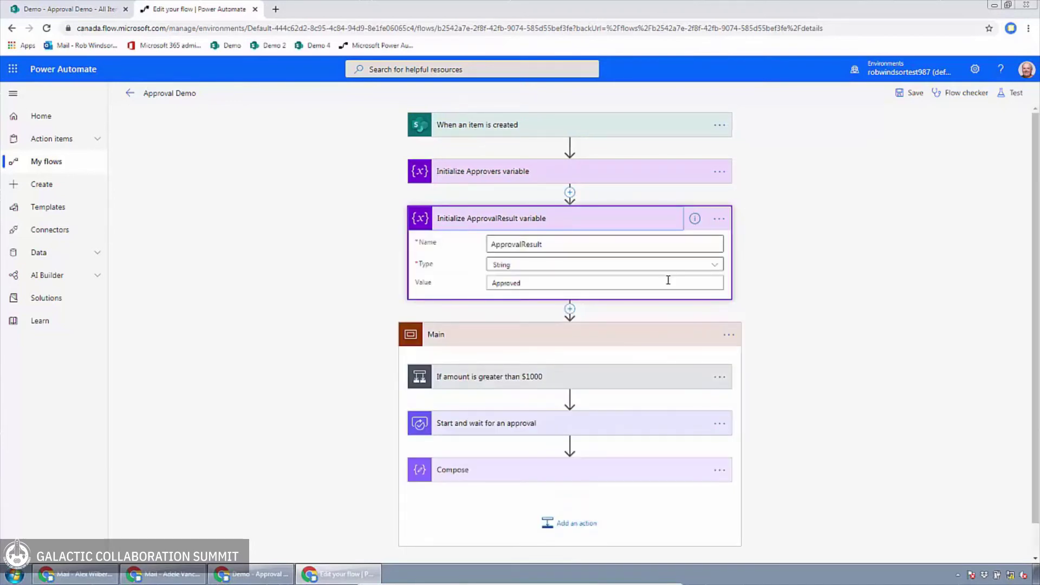
pyautogui.click(657, 225)
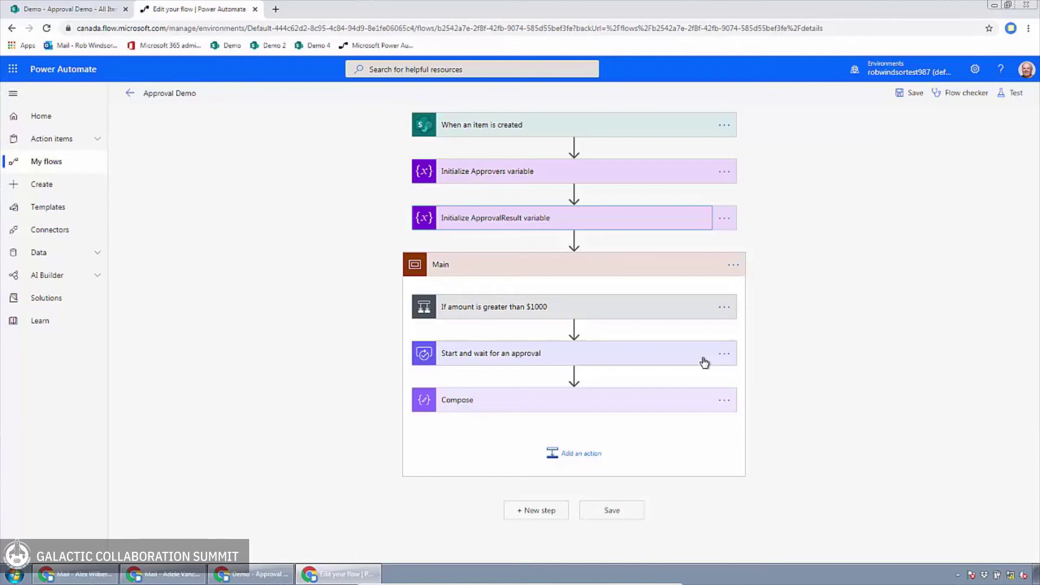
pyautogui.click(574, 375)
pyautogui.click(576, 388)
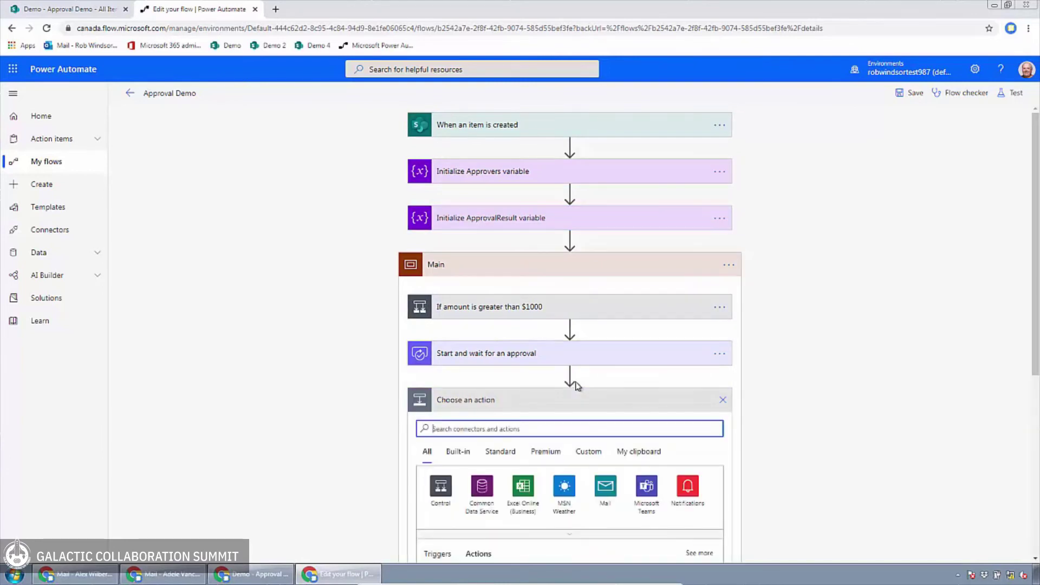
pyautogui.scroll(-3, 903, 424)
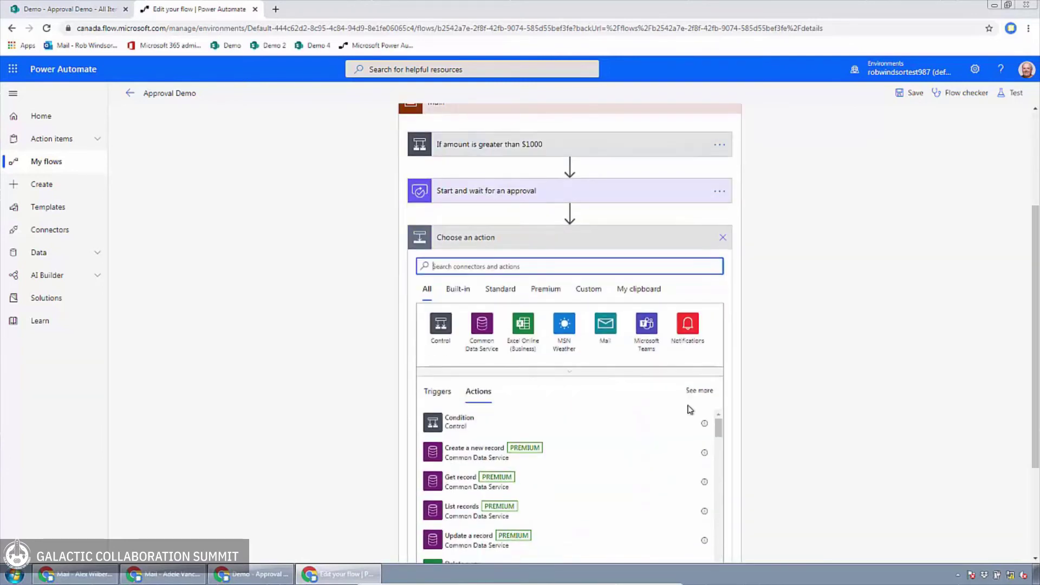
pyautogui.click(440, 325)
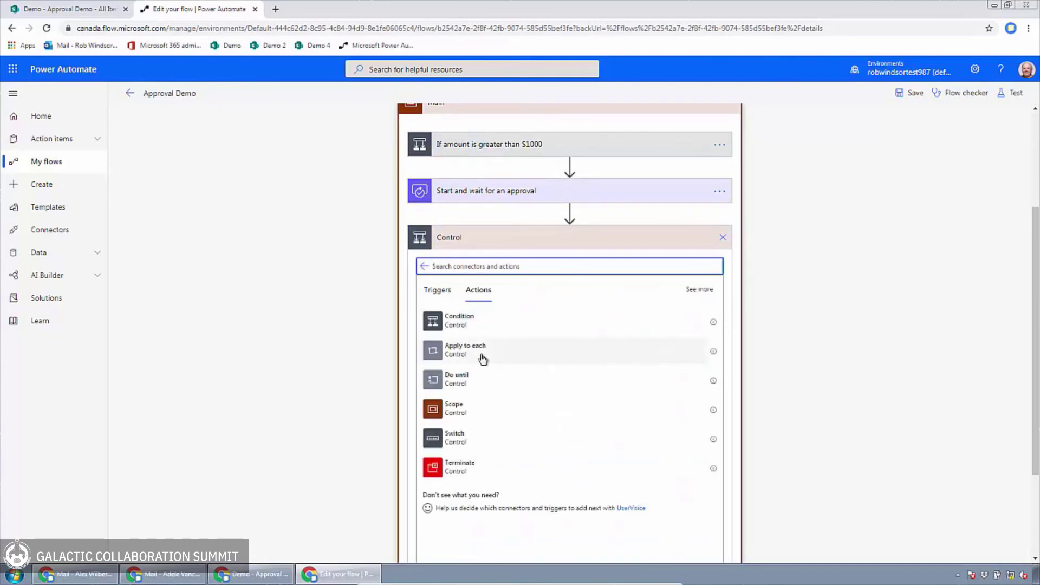
pyautogui.click(482, 357)
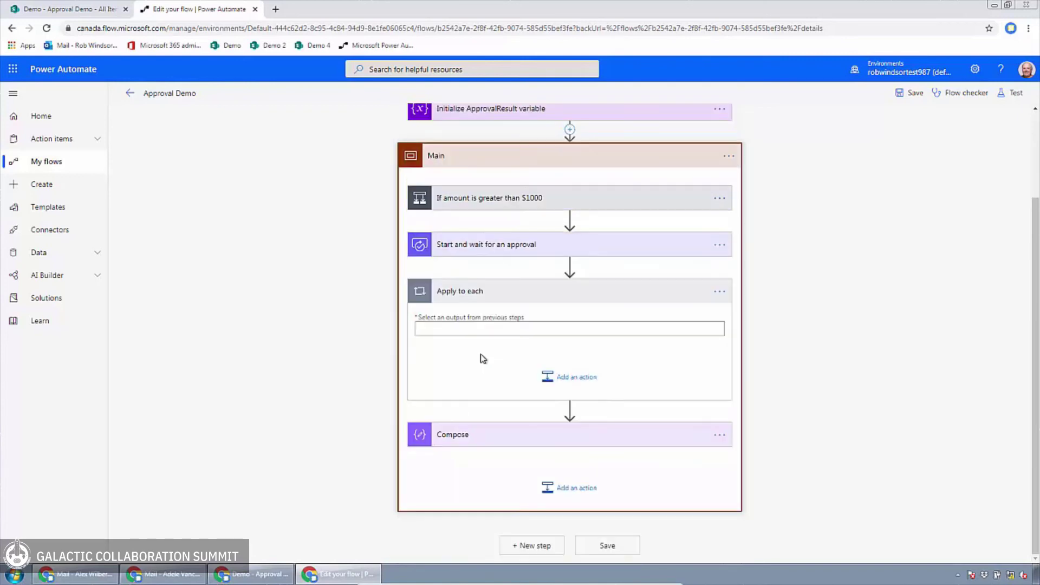
# Step: Rename the Apply to each loop to "Apply to each approval response"
pyautogui.click(720, 293)
pyautogui.click(761, 305)
pyautogui.click(650, 295)
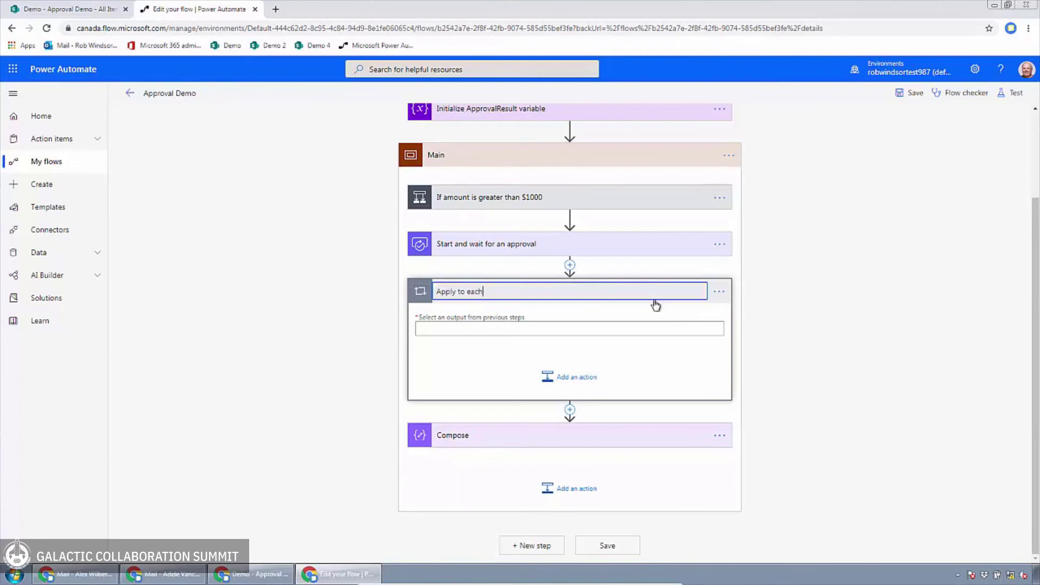
pyautogui.write('approval response')
pyautogui.press('Return')
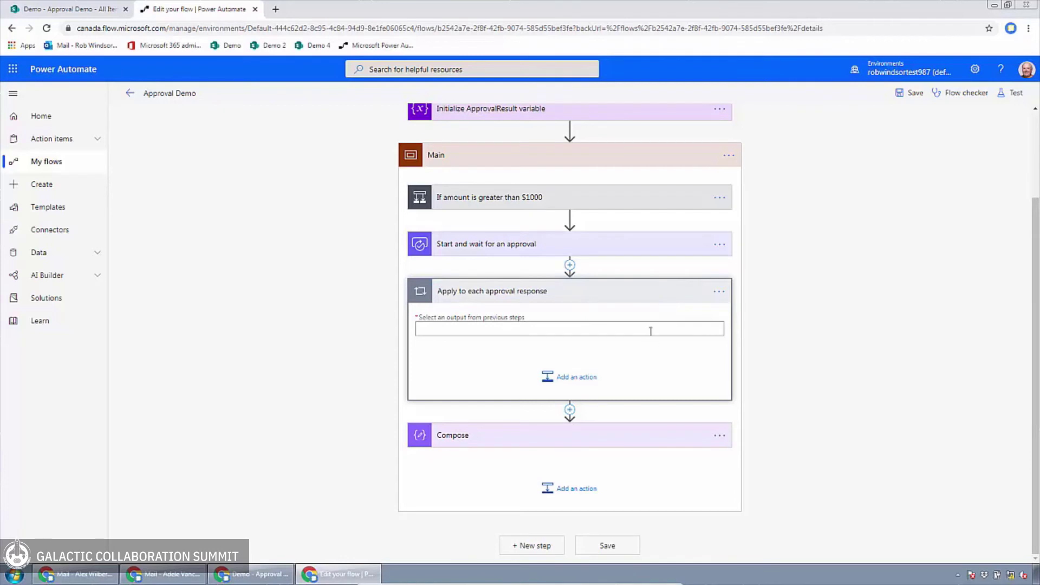
# Step: Set the loop's input to the Responses output of the approval action
pyautogui.click(650, 329)
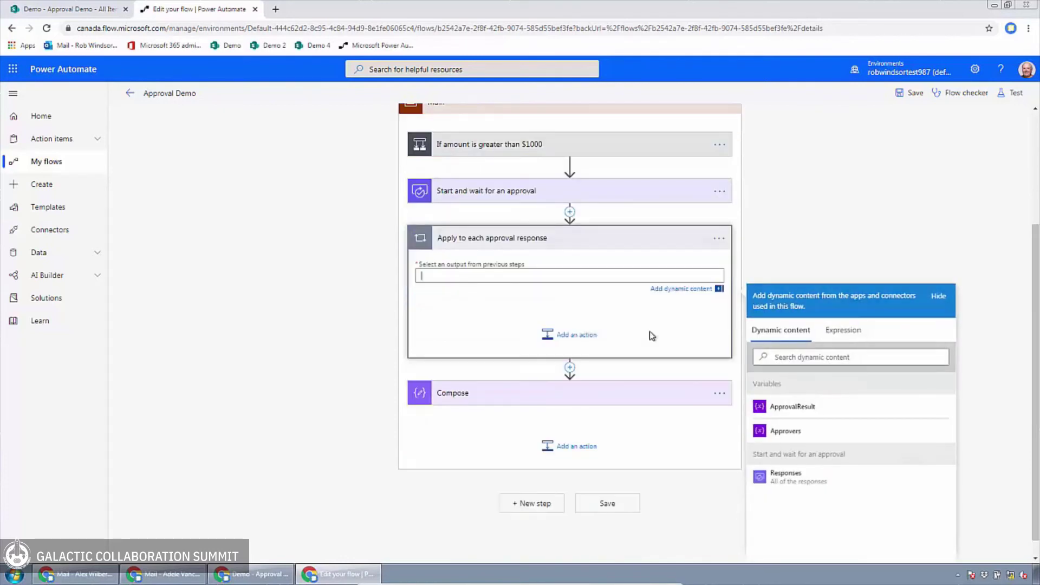
pyautogui.click(796, 476)
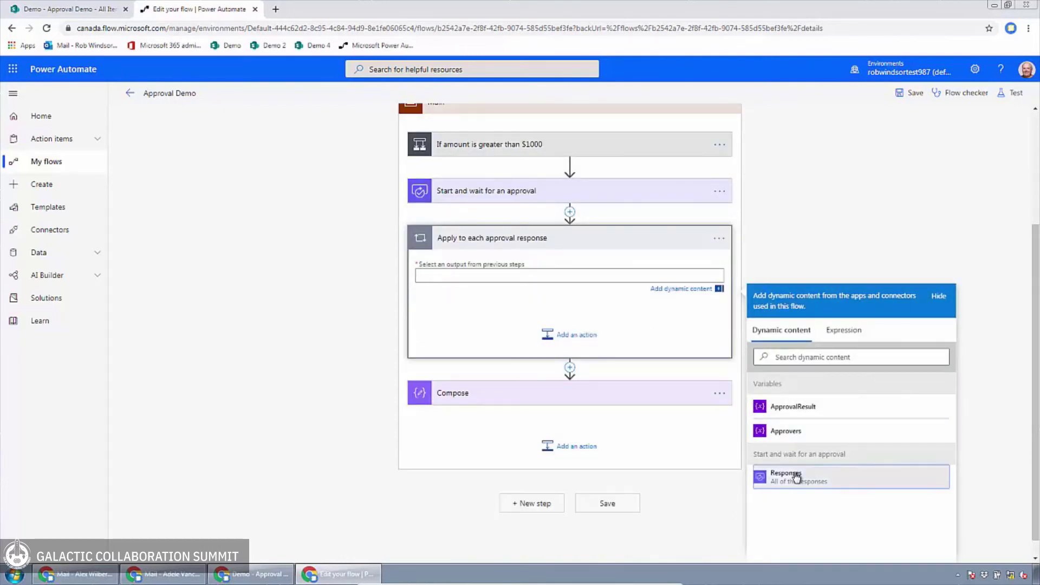
pyautogui.click(835, 223)
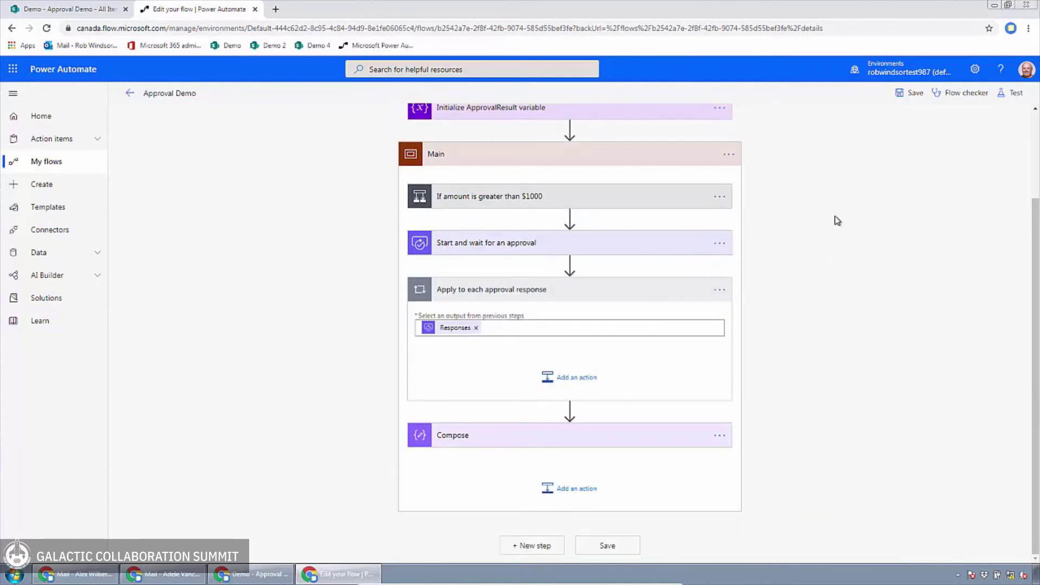
# Step: Add a Condition inside the approval response loop and rename it "If the response was reject"
pyautogui.click(585, 380)
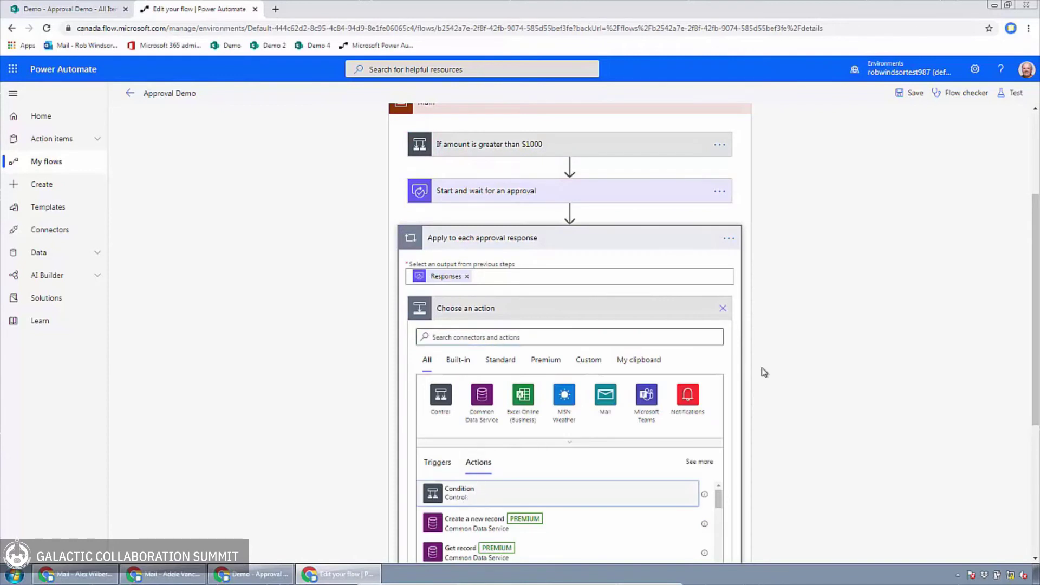
pyautogui.click(721, 311)
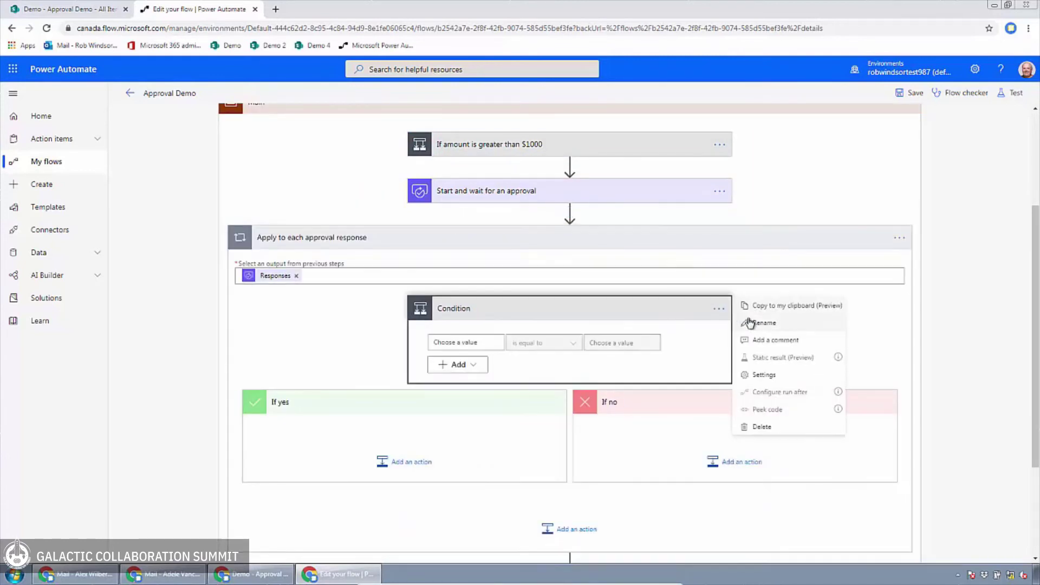
pyautogui.click(749, 323)
pyautogui.write('If the response was reject')
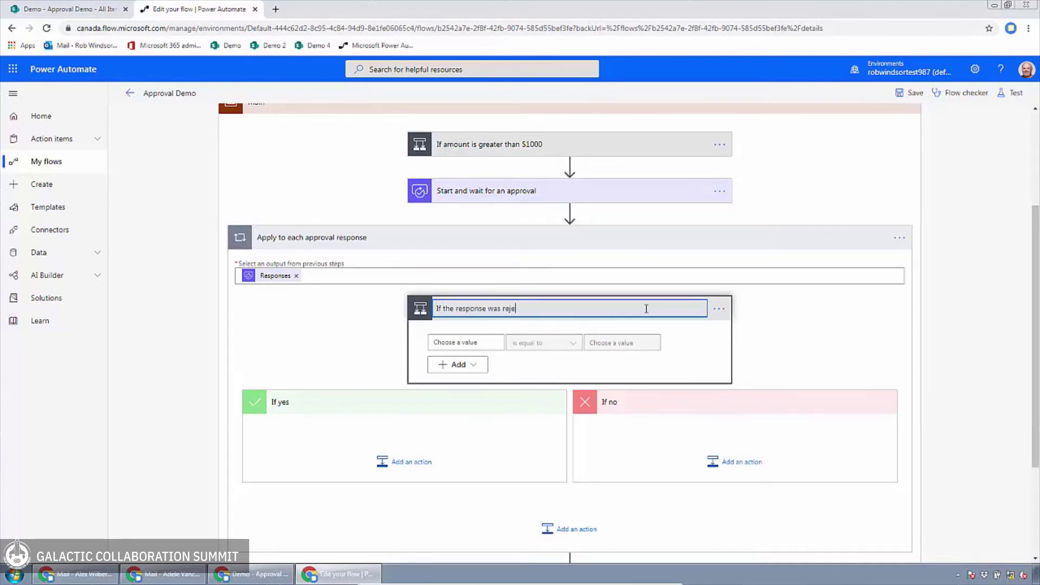
# Step: Define the condition as Responses Approver response is equal to Reject
pyautogui.click(463, 341)
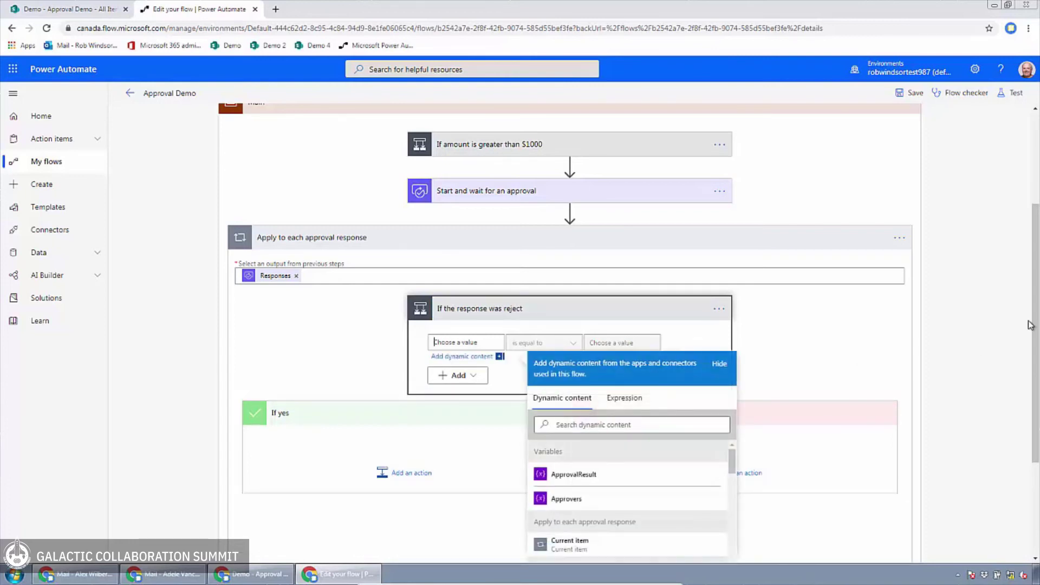
pyautogui.scroll(-1, 1034, 325)
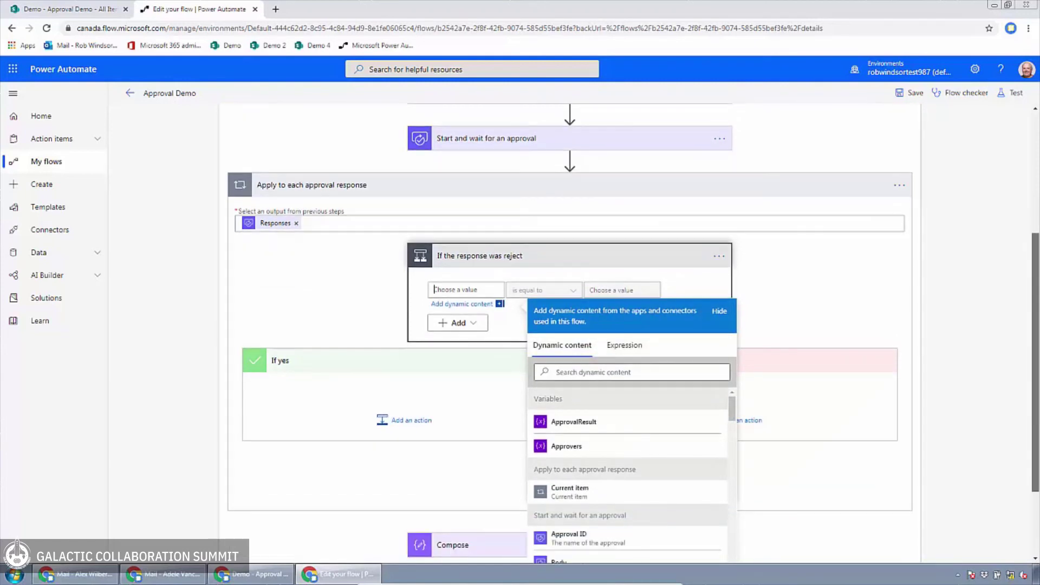
pyautogui.moveTo(734, 406); pyautogui.dragTo(734, 444)
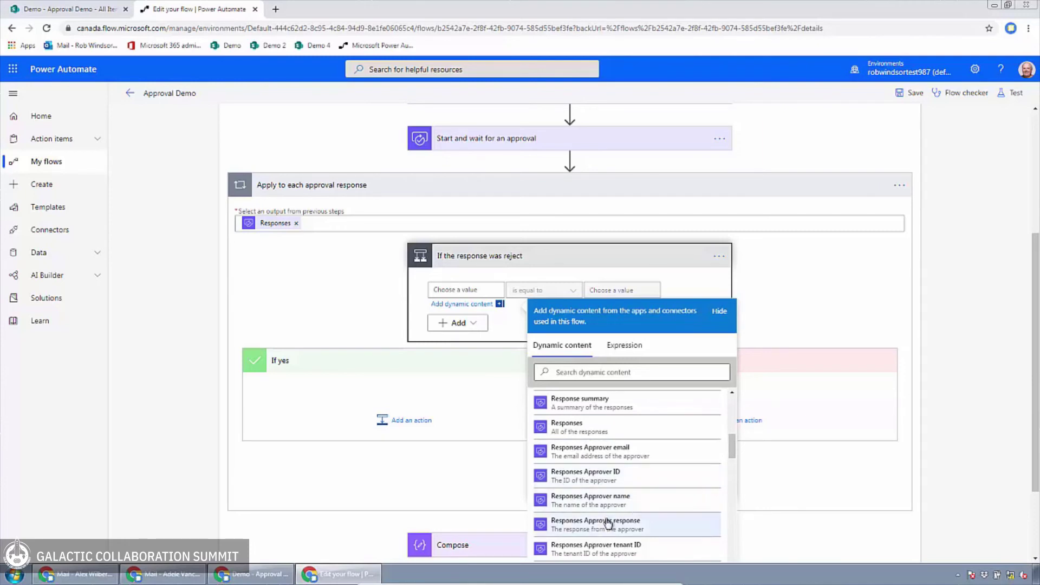
pyautogui.click(644, 526)
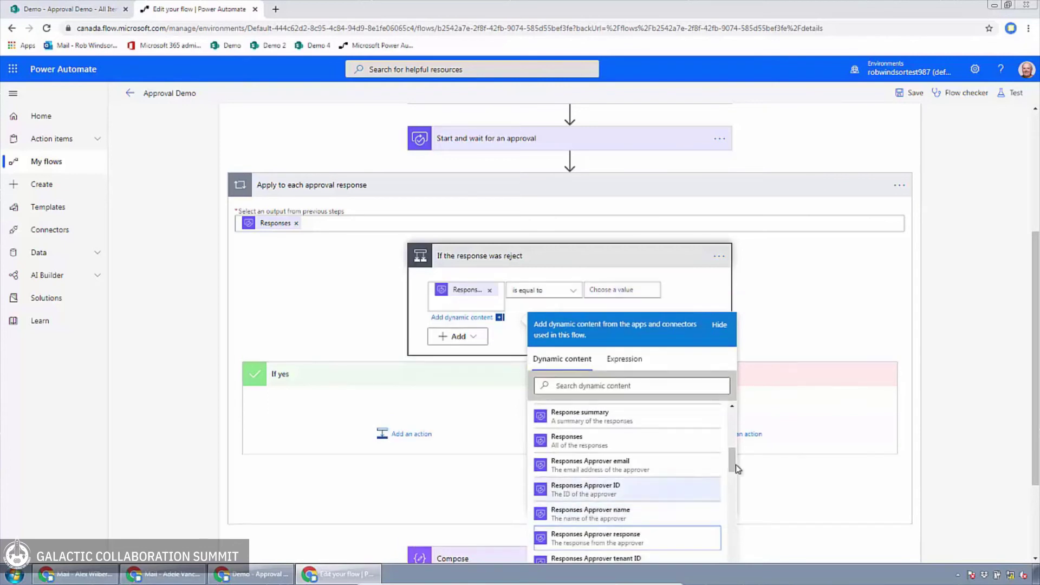
pyautogui.click(947, 372)
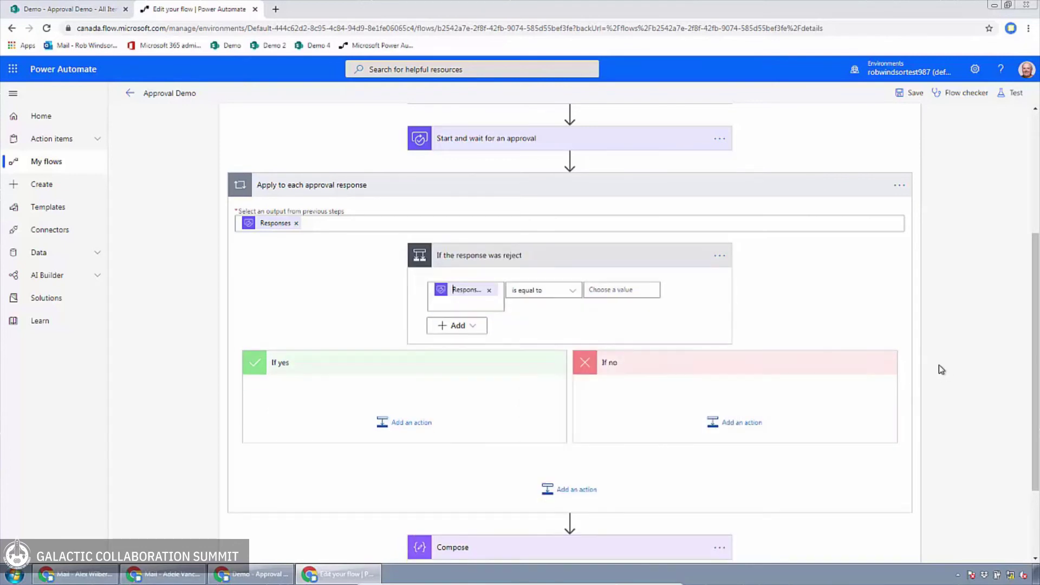
pyautogui.click(623, 293)
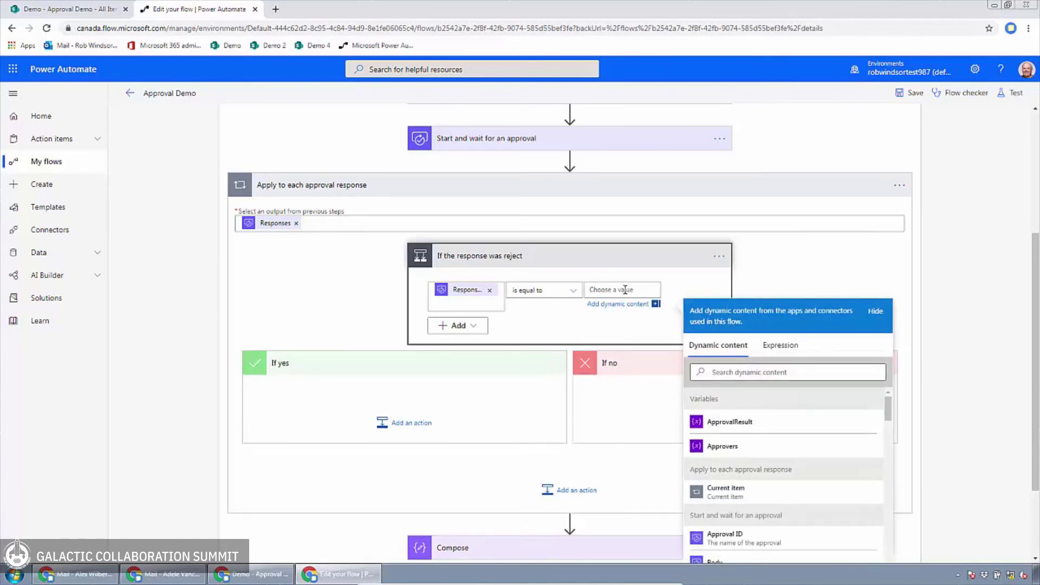
pyautogui.write('Reject')
pyautogui.click(955, 257)
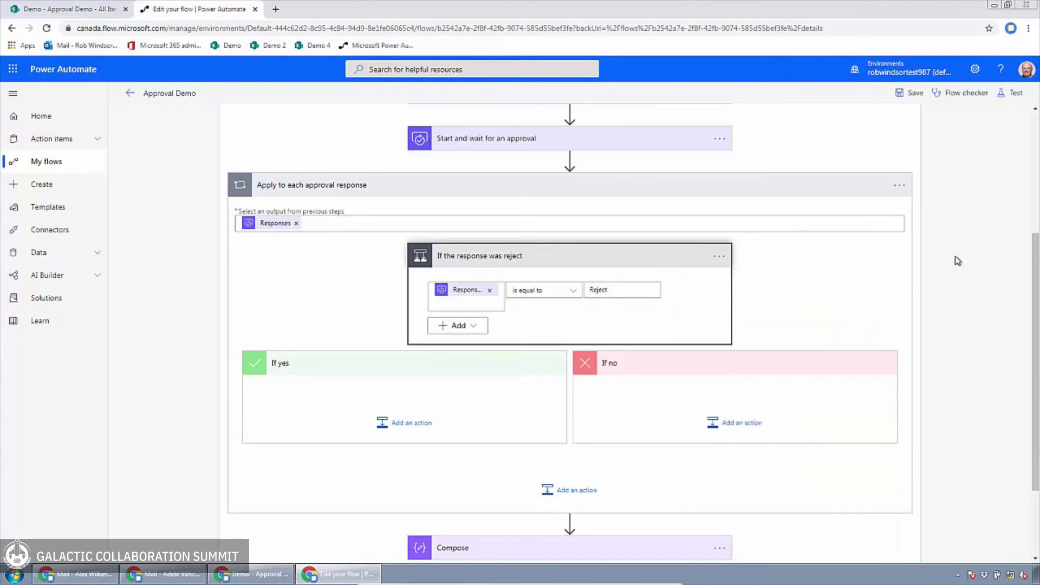
# Step: Add a Set variable action to the If yes branch of the reject condition
pyautogui.scroll(2, 954, 256)
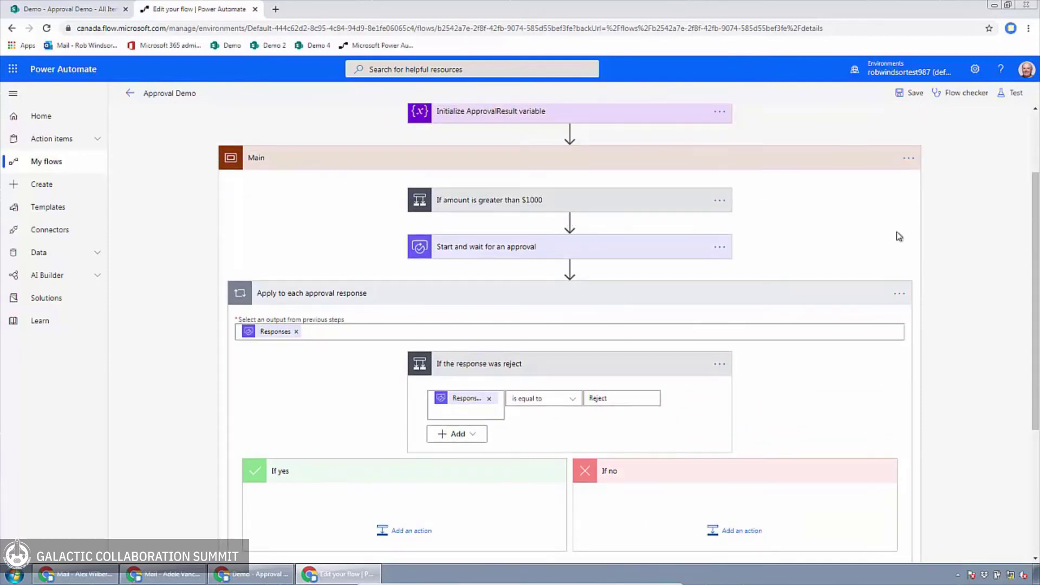
pyautogui.click(413, 532)
pyautogui.scroll(-2, 985, 400)
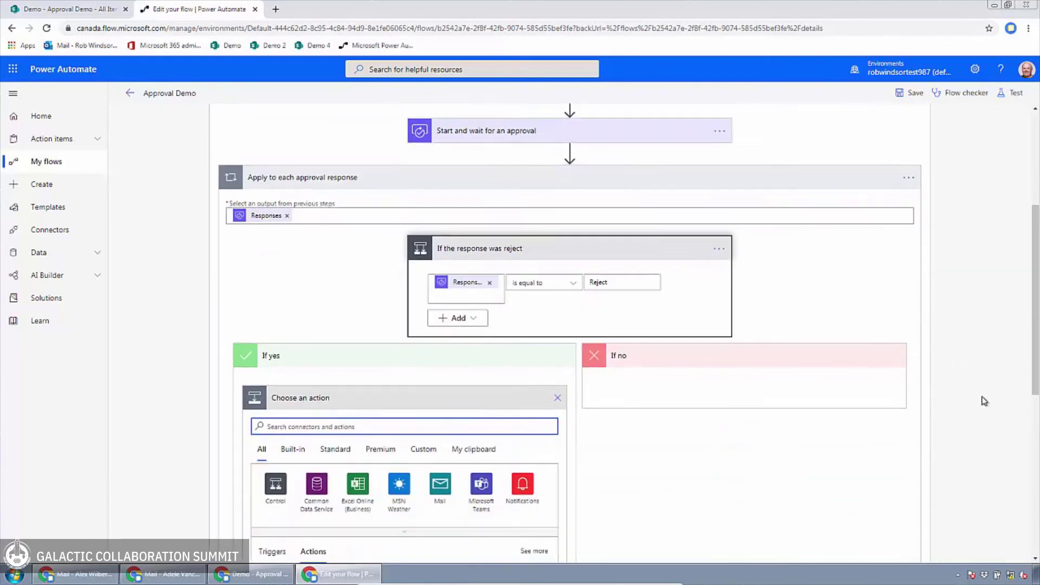
pyautogui.scroll(-2, 980, 401)
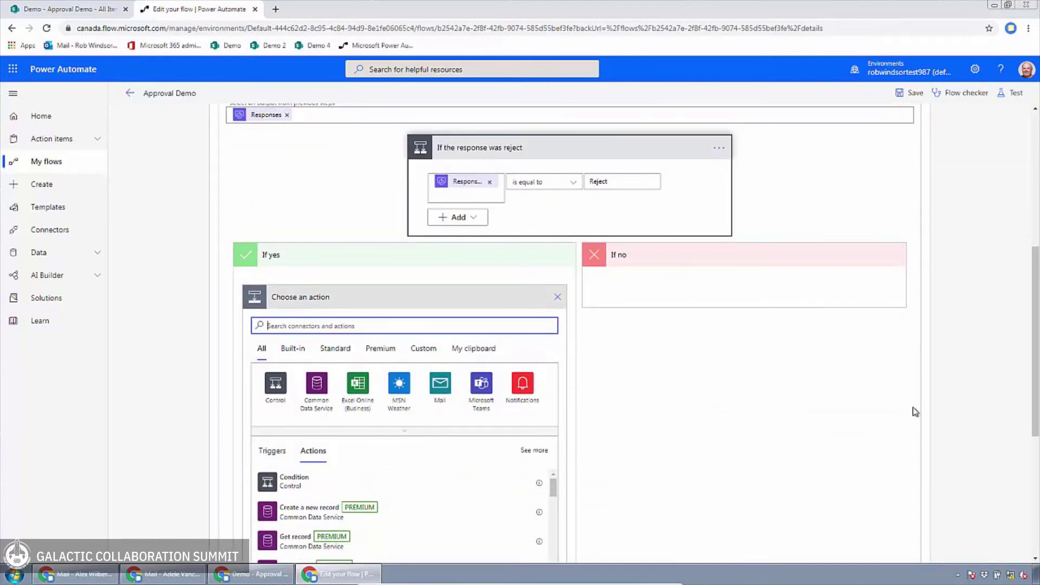
pyautogui.write('var')
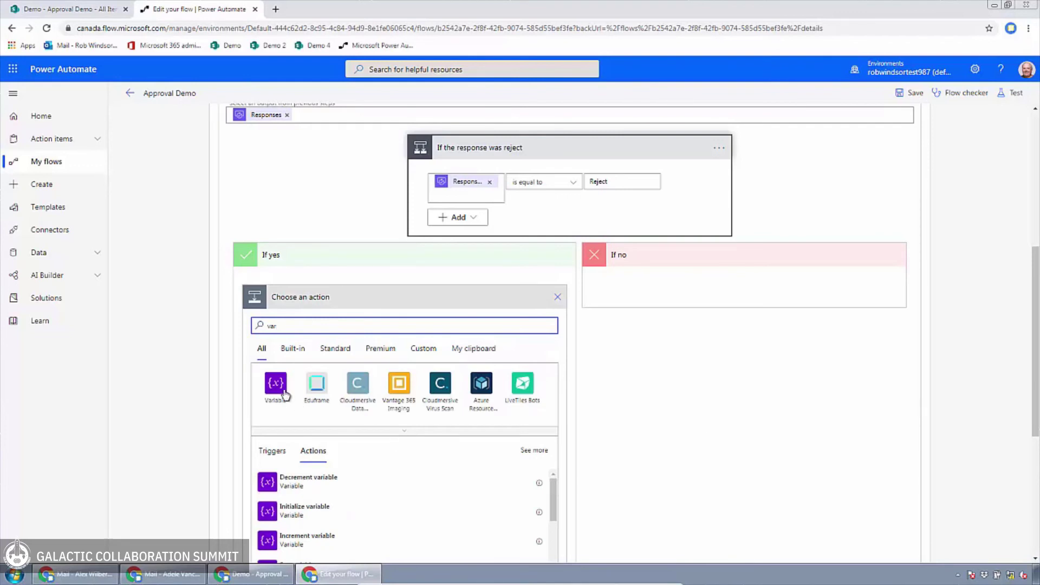
pyautogui.click(278, 386)
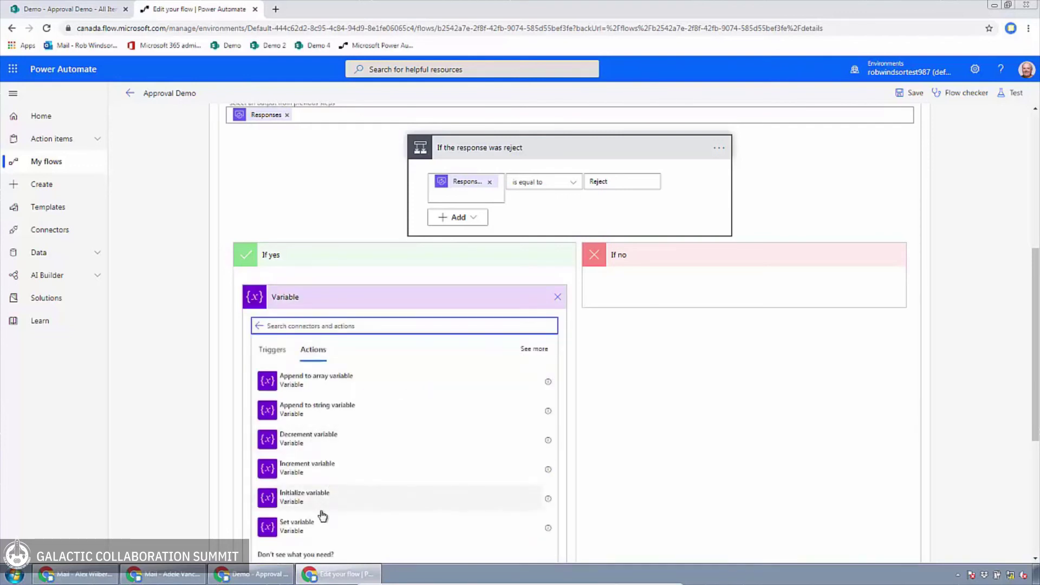
pyautogui.click(319, 525)
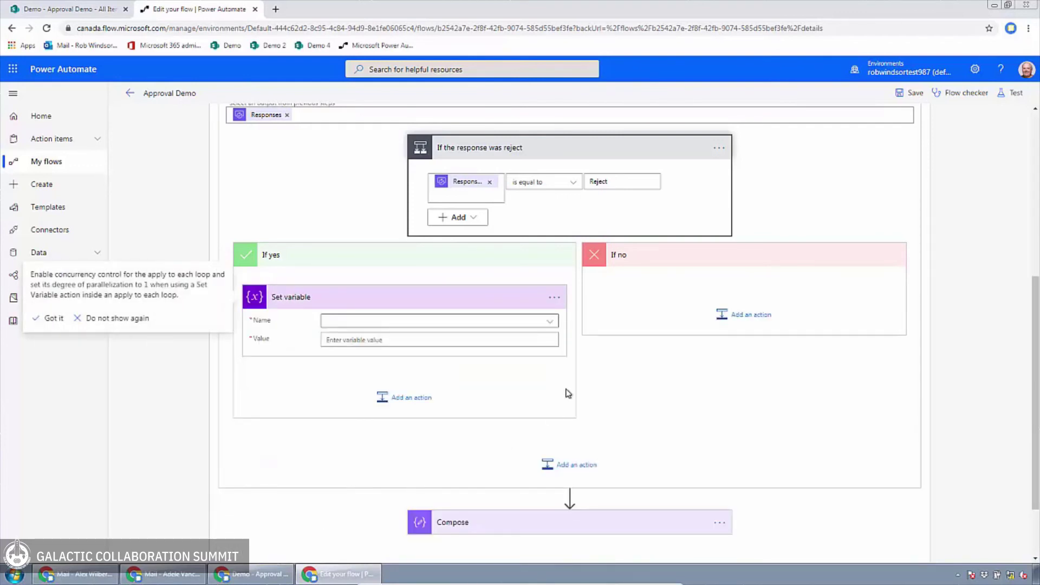
# Step: Configure the Set variable action to set ApprovalResult to Rejected
pyautogui.click(550, 321)
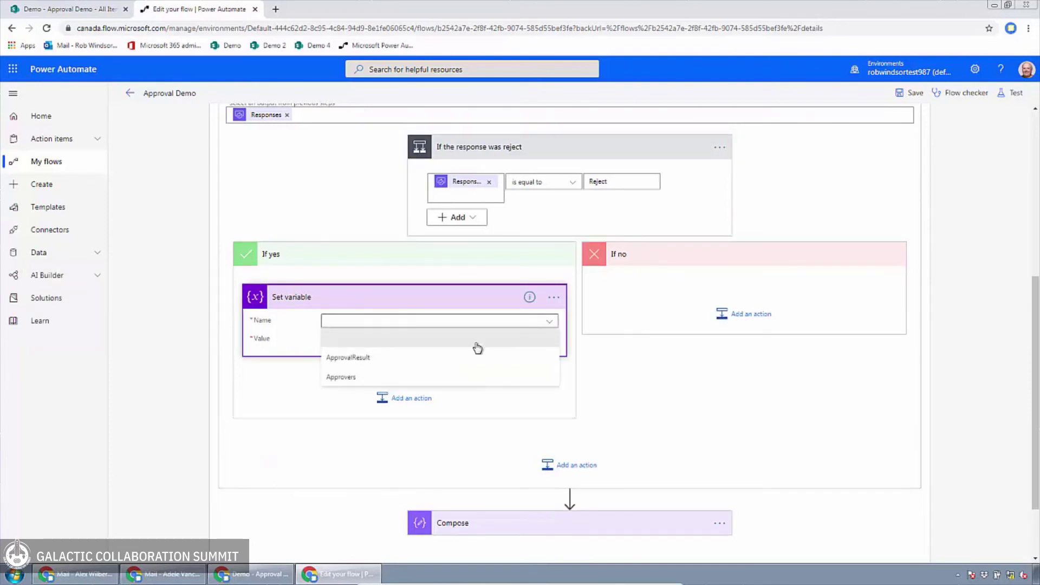
pyautogui.click(465, 359)
pyautogui.click(462, 341)
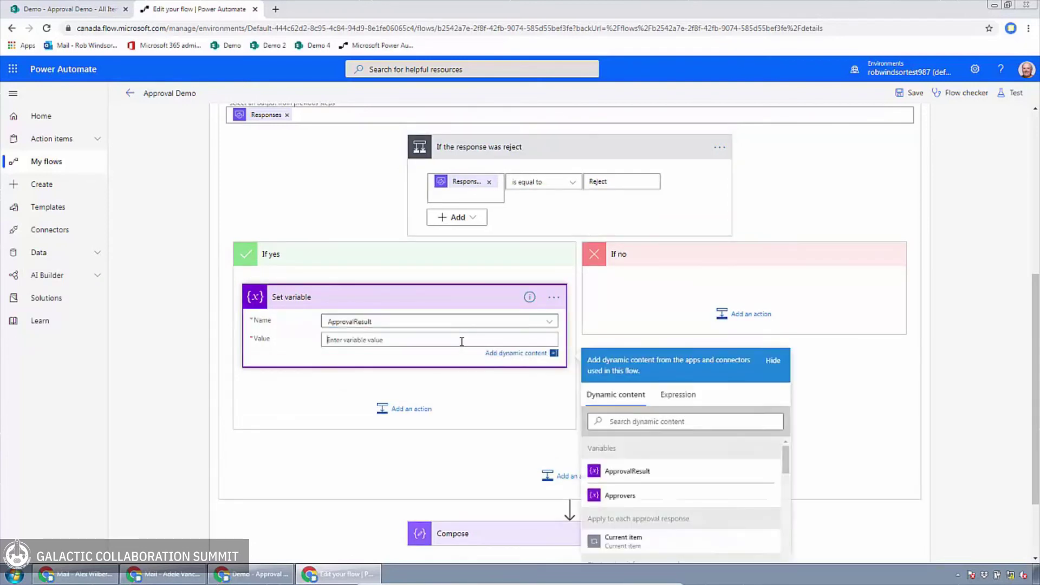
pyautogui.write('Rejected')
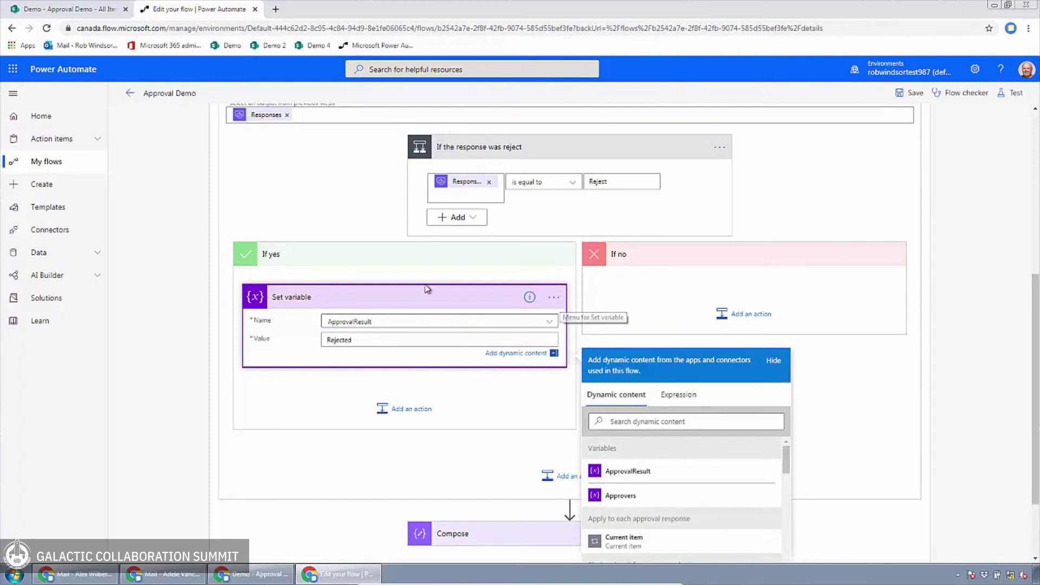
pyautogui.click(992, 346)
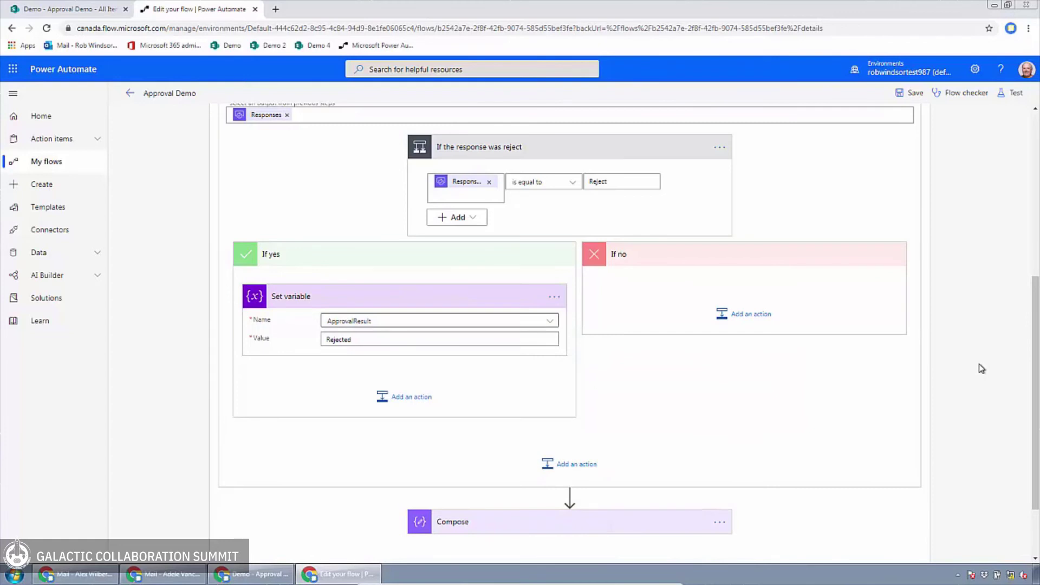
# Step: Collapse the approval response loop, and check the Approval Demo list's columns in SharePoint before returning to the Power Automate flow
pyautogui.scroll(2, 982, 368)
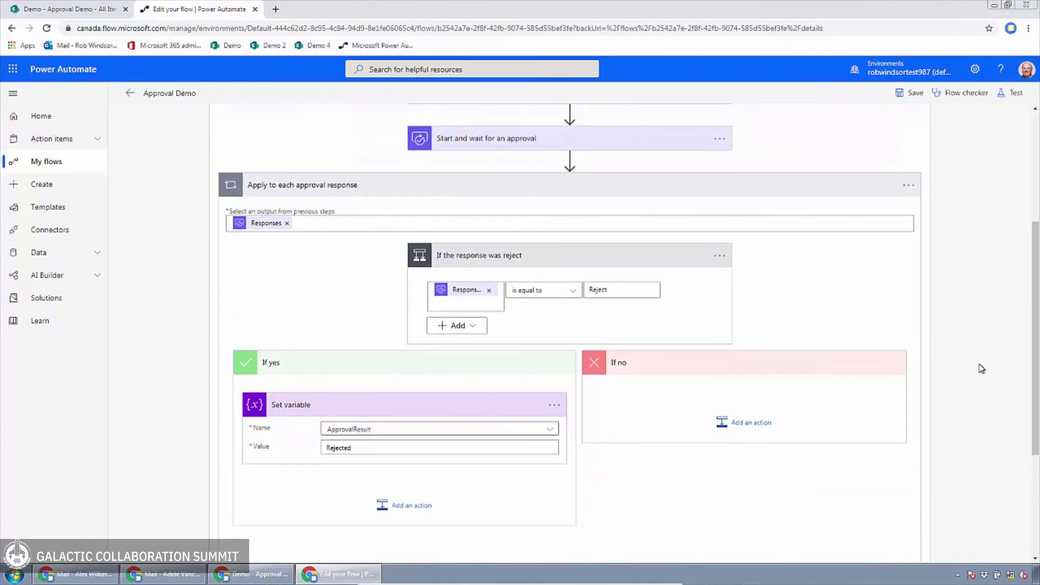
pyautogui.click(646, 190)
pyautogui.scroll(2, 971, 311)
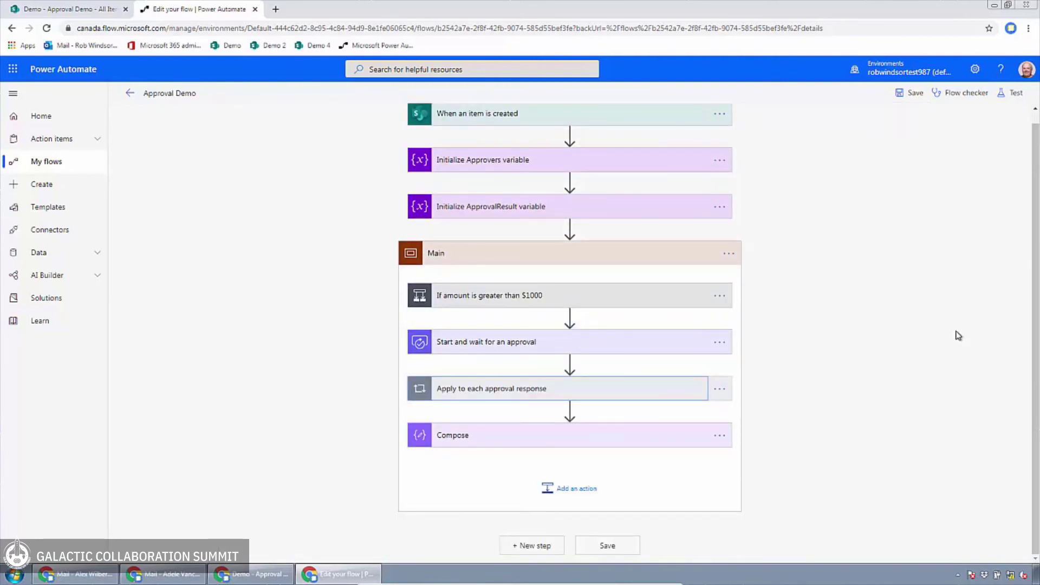
pyautogui.click(87, 9)
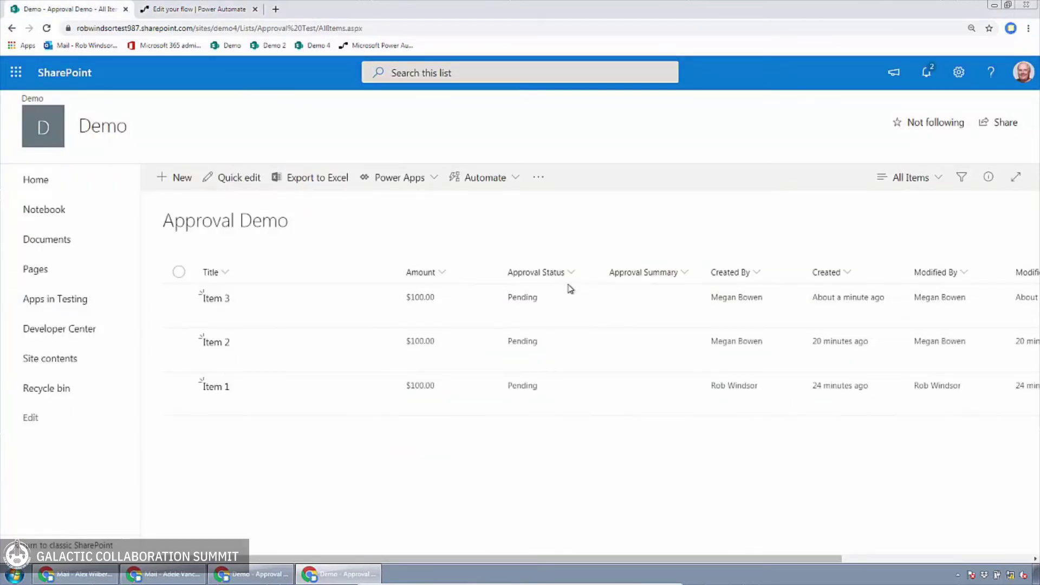
pyautogui.click(209, 9)
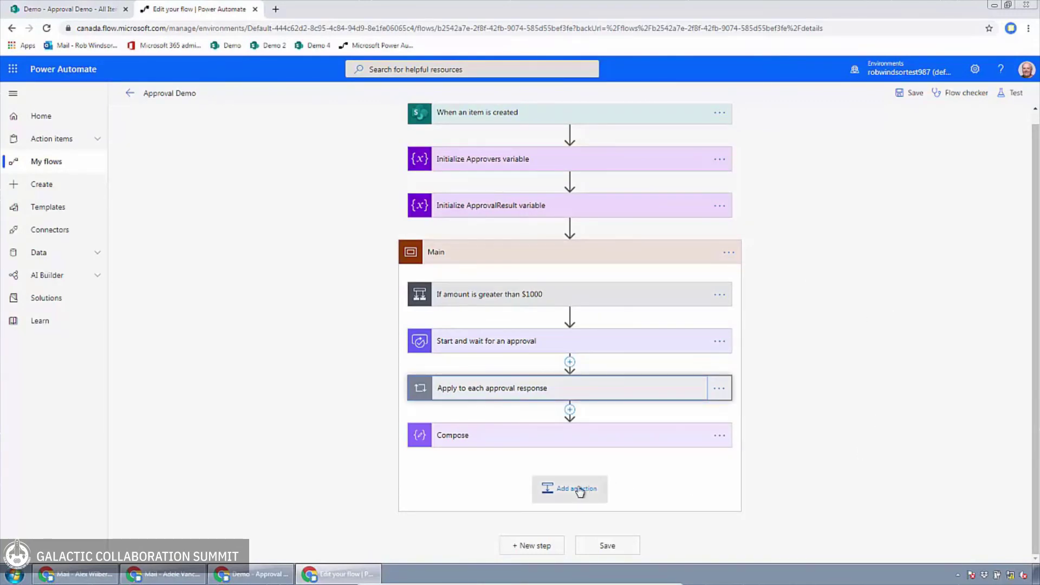
# Step: Delete the Compose action from the Main scope
pyautogui.click(720, 437)
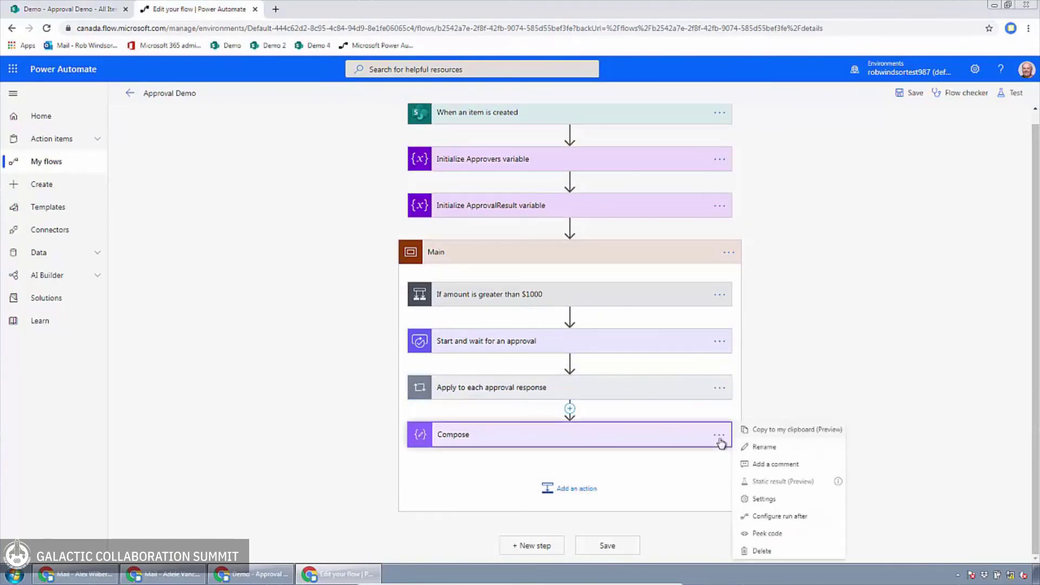
pyautogui.click(764, 551)
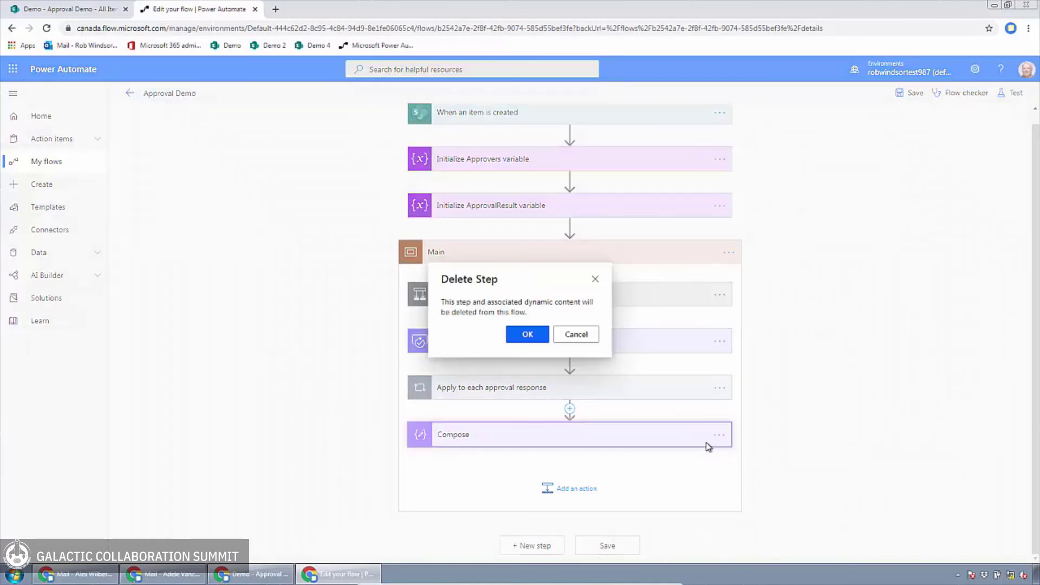
pyautogui.click(534, 336)
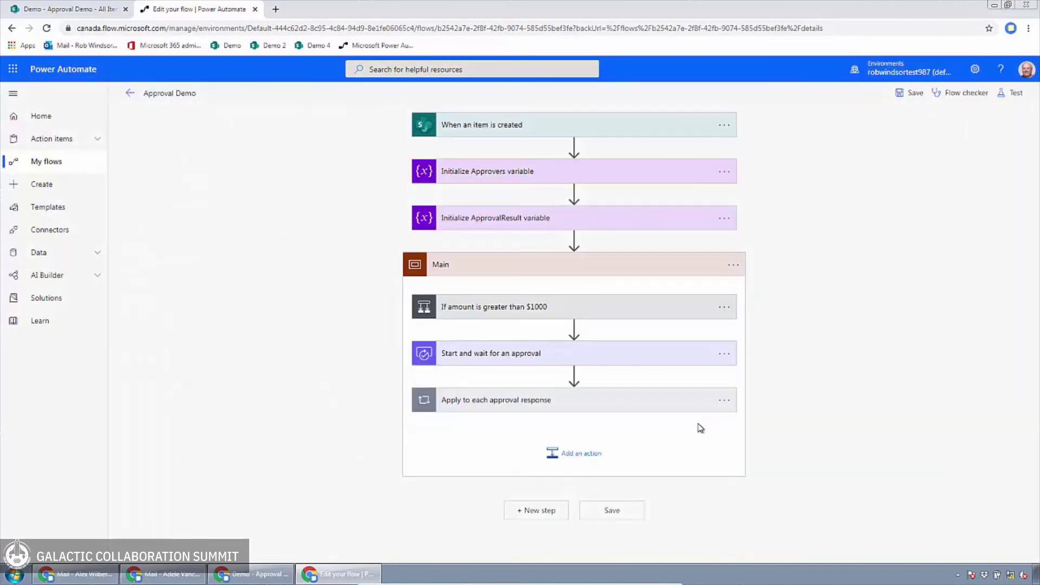
# Step: Add a SharePoint Update item action after the approval response loop in the Main scope
pyautogui.click(579, 454)
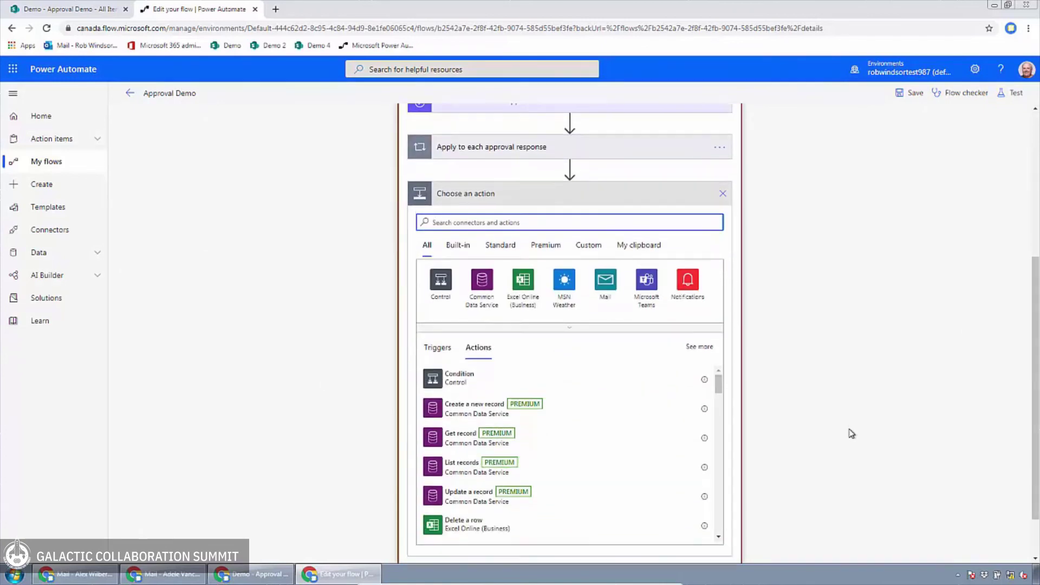
pyautogui.write('share')
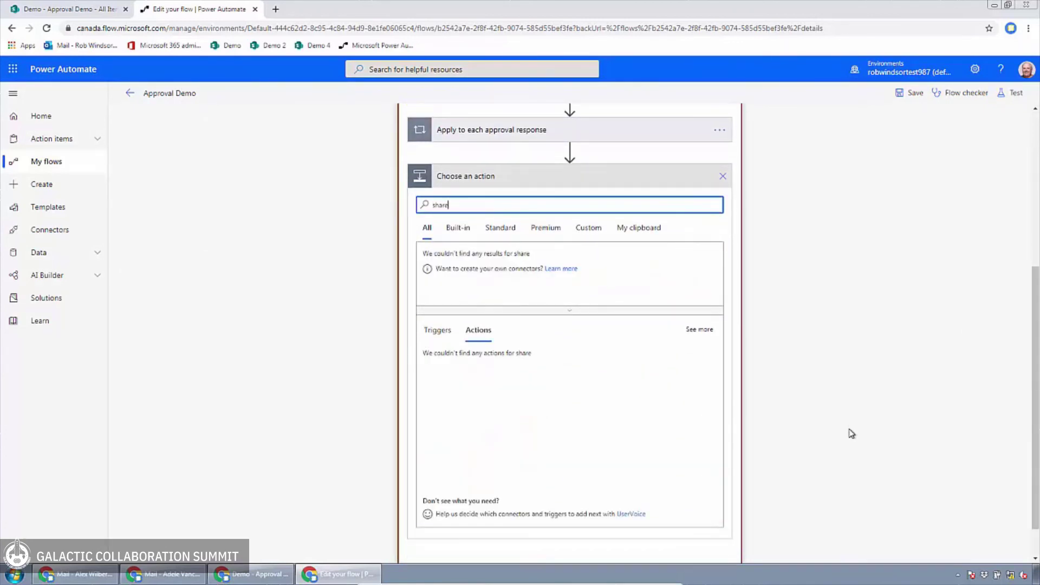
pyautogui.write('point')
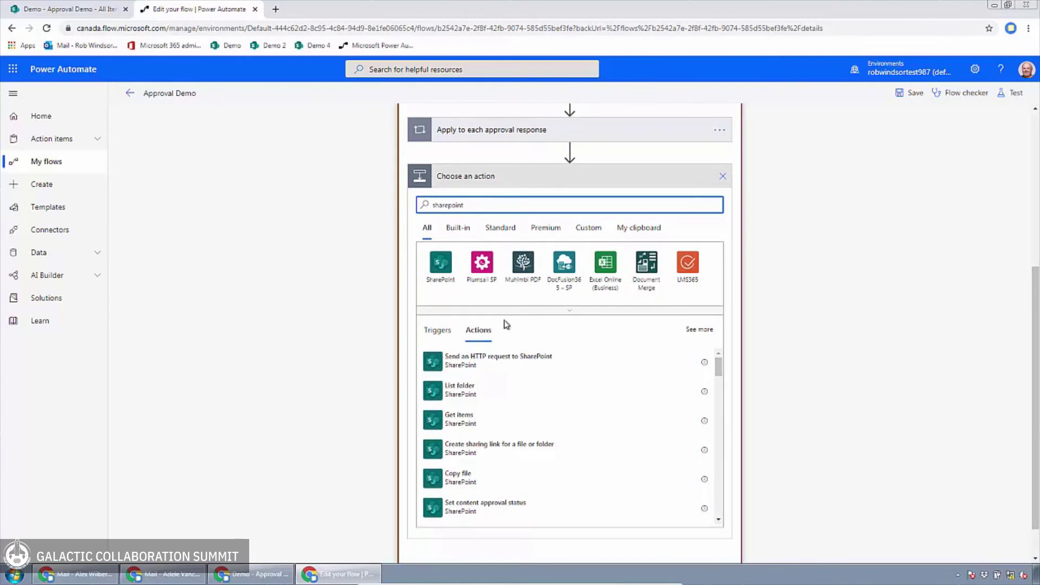
pyautogui.click(440, 262)
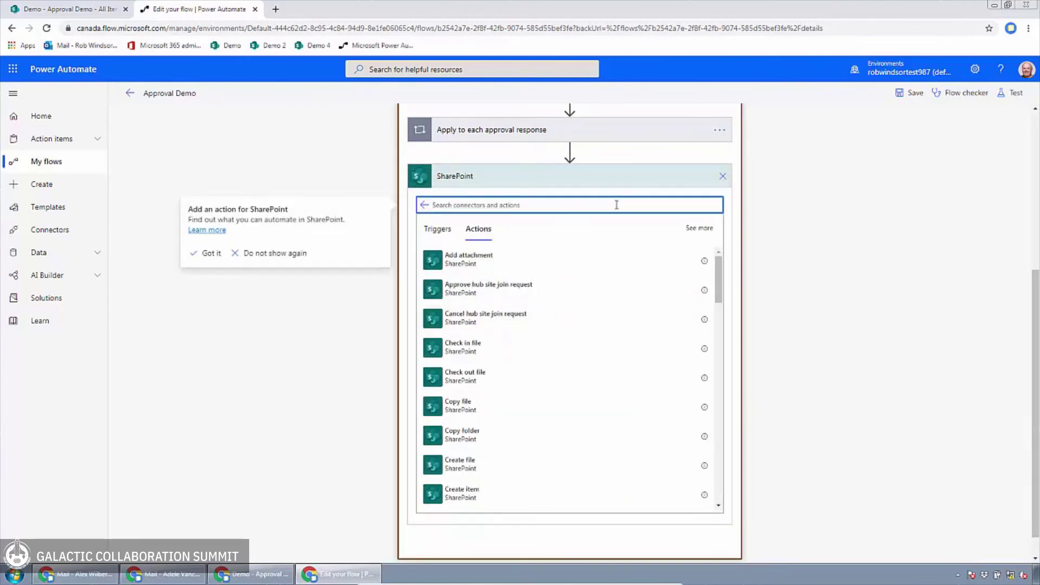
pyautogui.write('update')
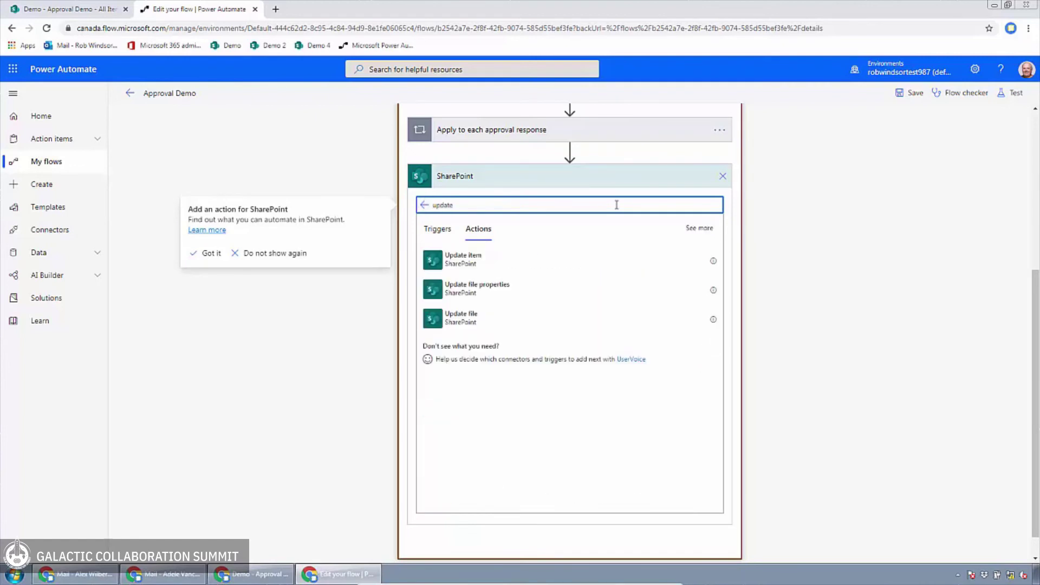
pyautogui.click(534, 262)
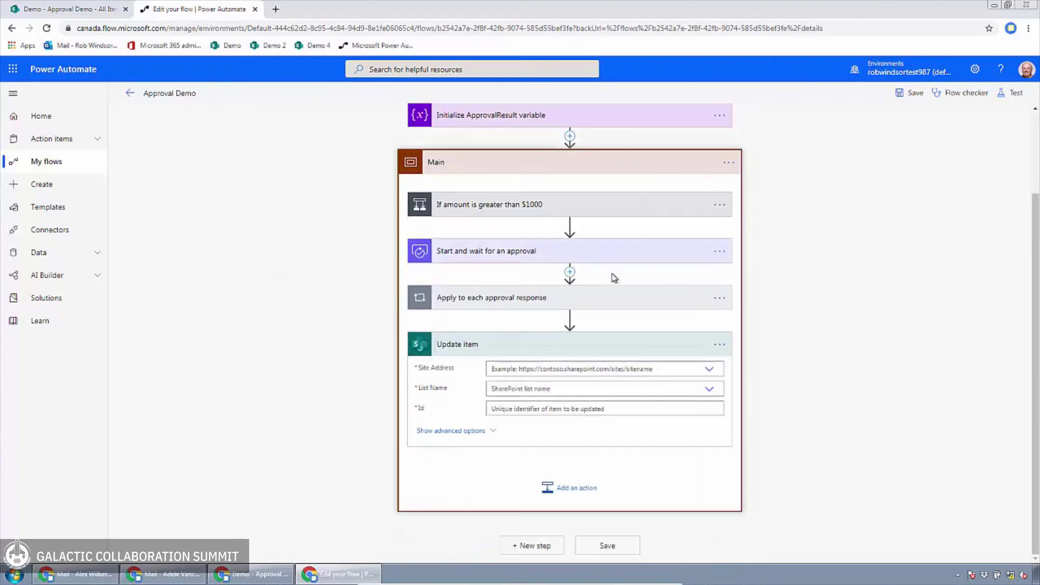
# Step: Point the Update item action at the Approval Demo list on the demo4 site, with the created item's ID as its Id
pyautogui.click(710, 369)
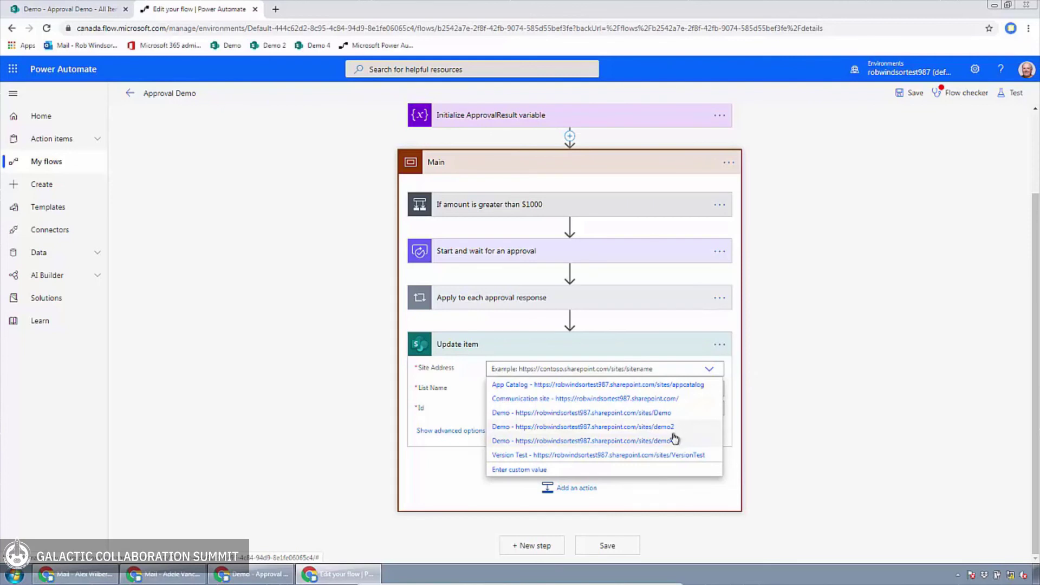
pyautogui.click(669, 441)
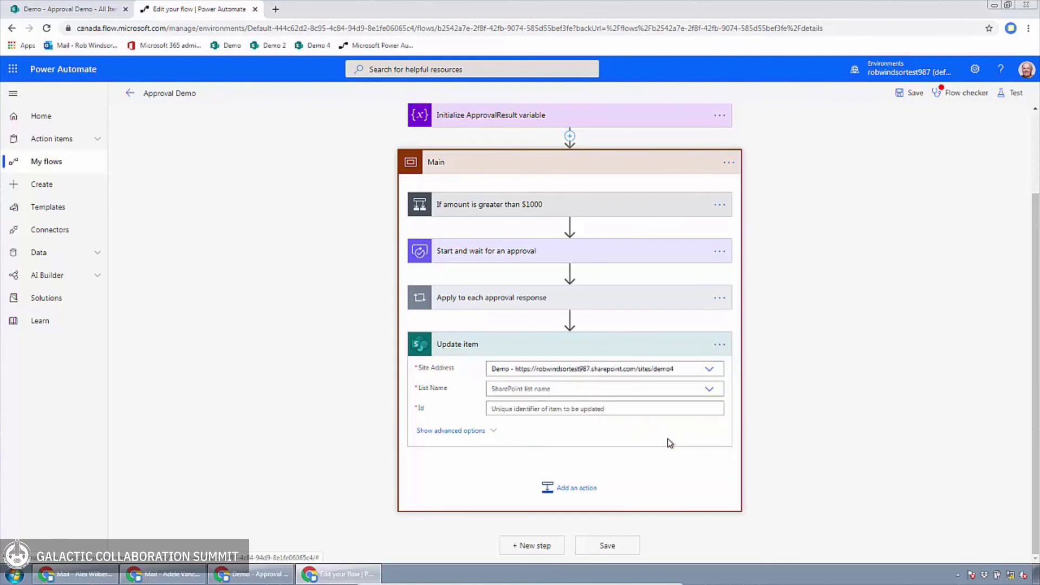
pyautogui.click(713, 390)
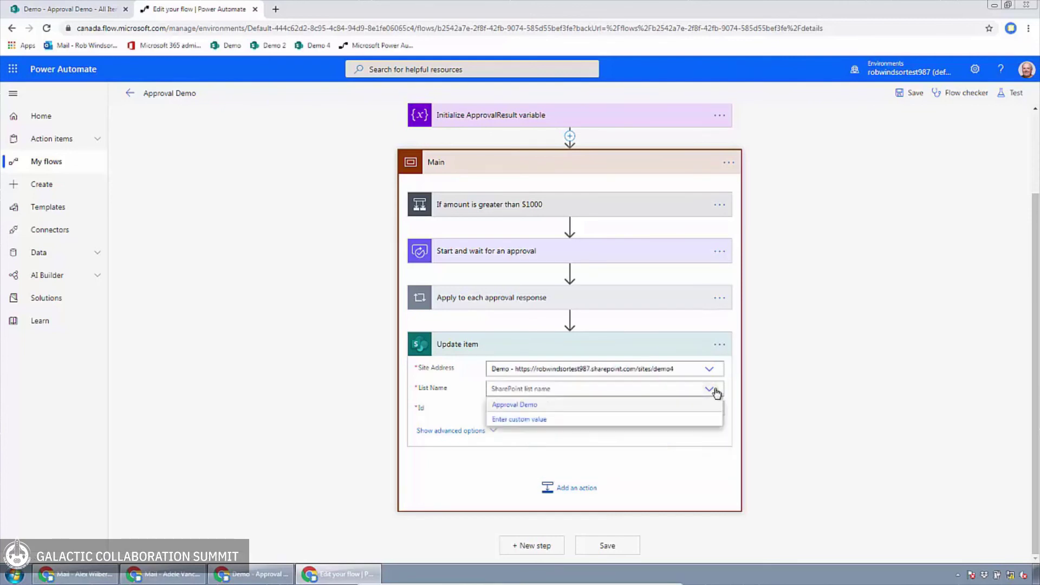
pyautogui.click(540, 405)
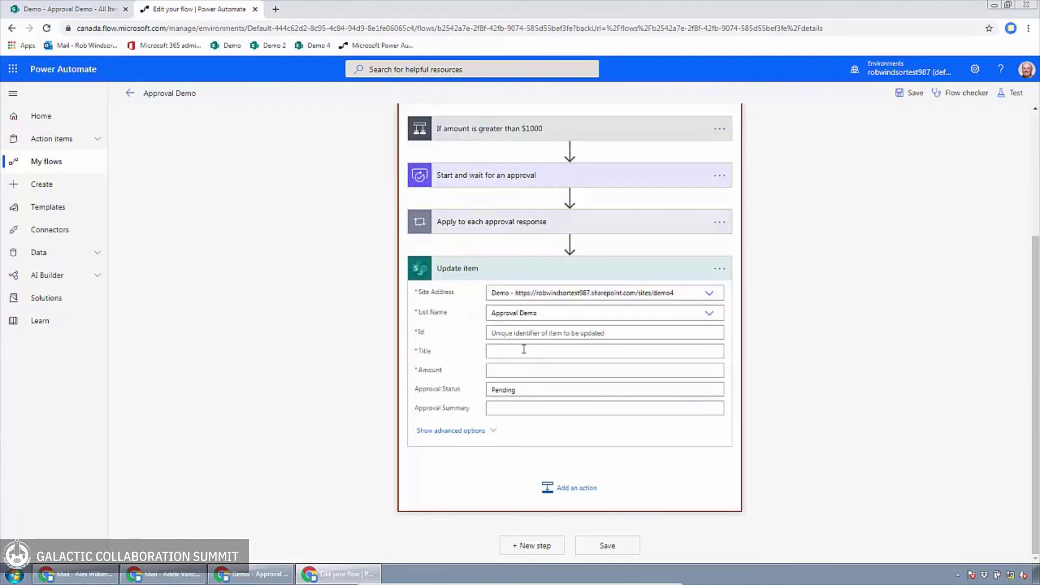
pyautogui.click(520, 332)
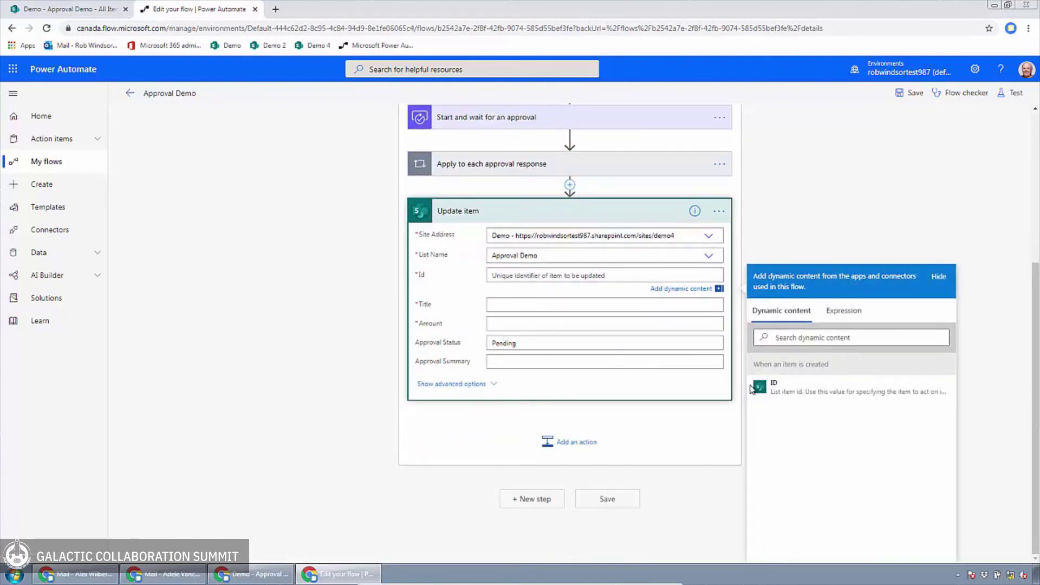
pyautogui.click(778, 389)
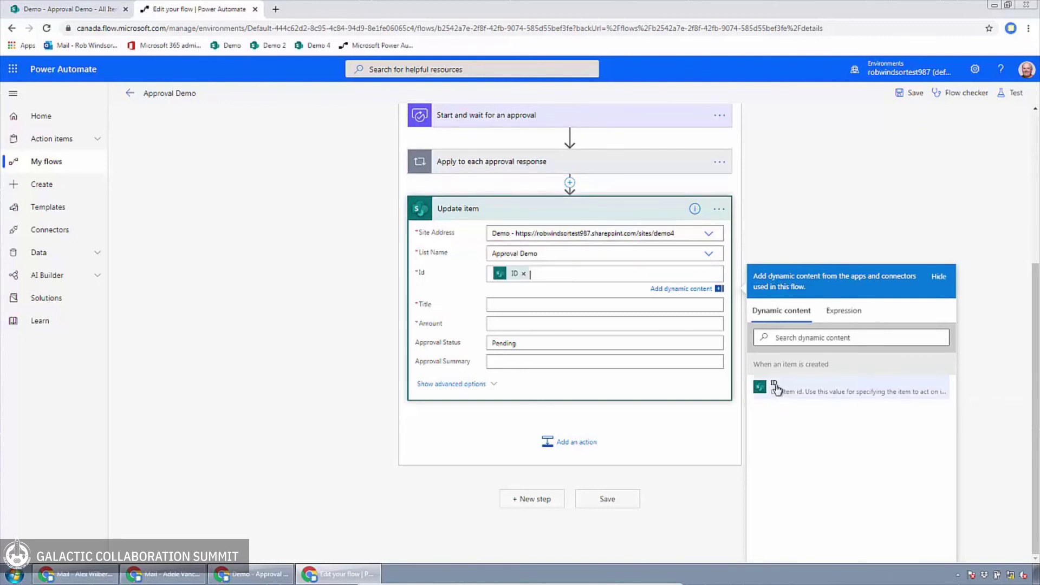
pyautogui.click(794, 216)
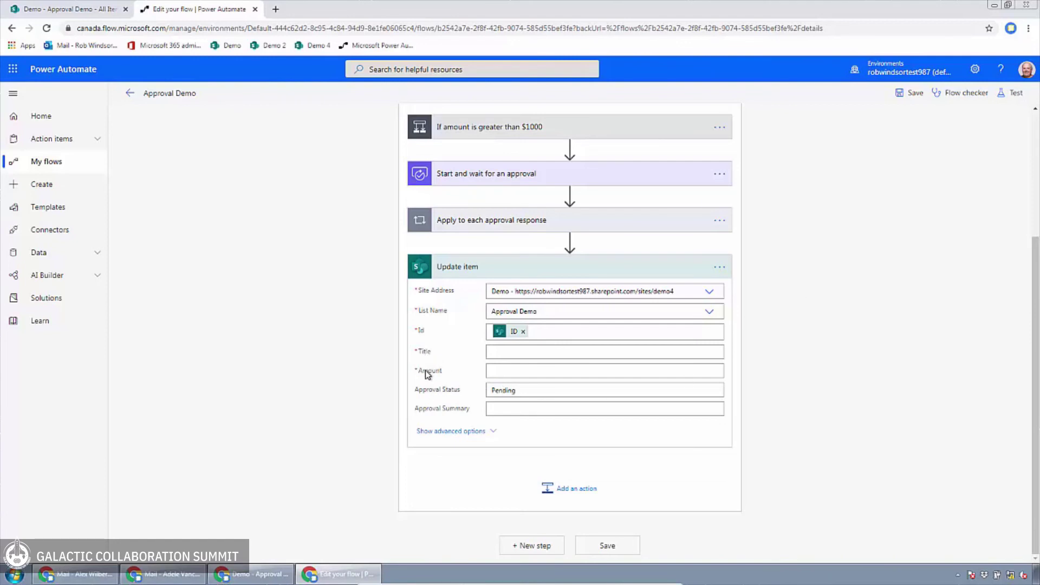
# Step: Fill the Update item action's Title and Amount with the Title and Amount values from the When an item is created trigger
pyautogui.click(573, 352)
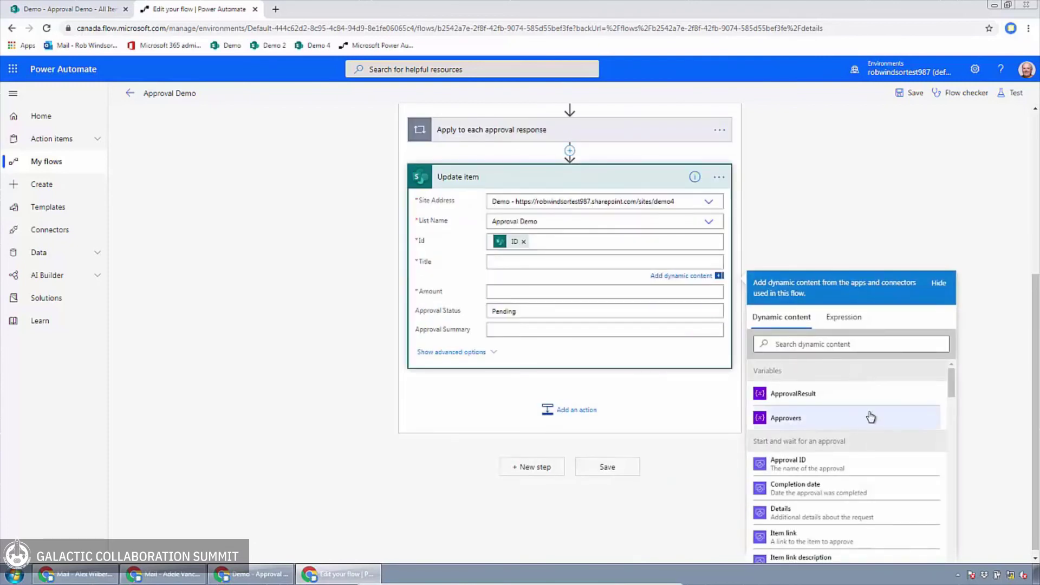
pyautogui.click(820, 345)
pyautogui.write('tt')
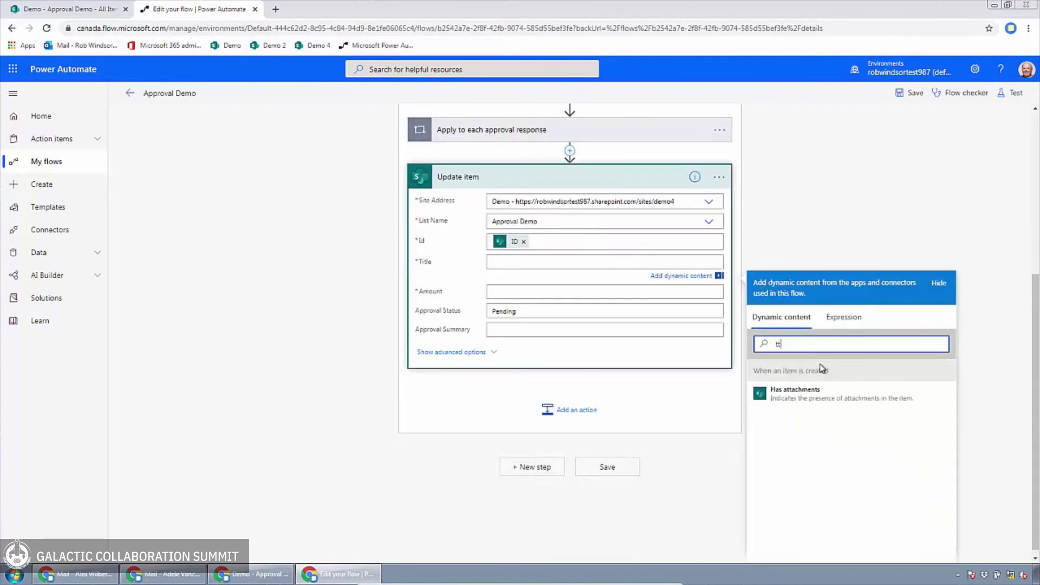
pyautogui.press('BackSpace')
pyautogui.write('itl')
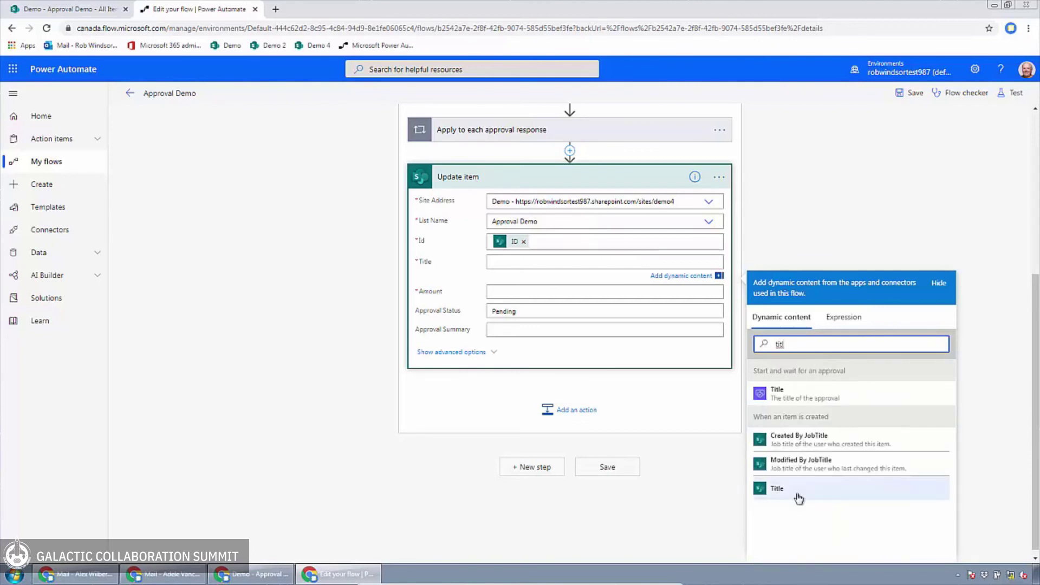
pyautogui.click(781, 504)
pyautogui.click(550, 295)
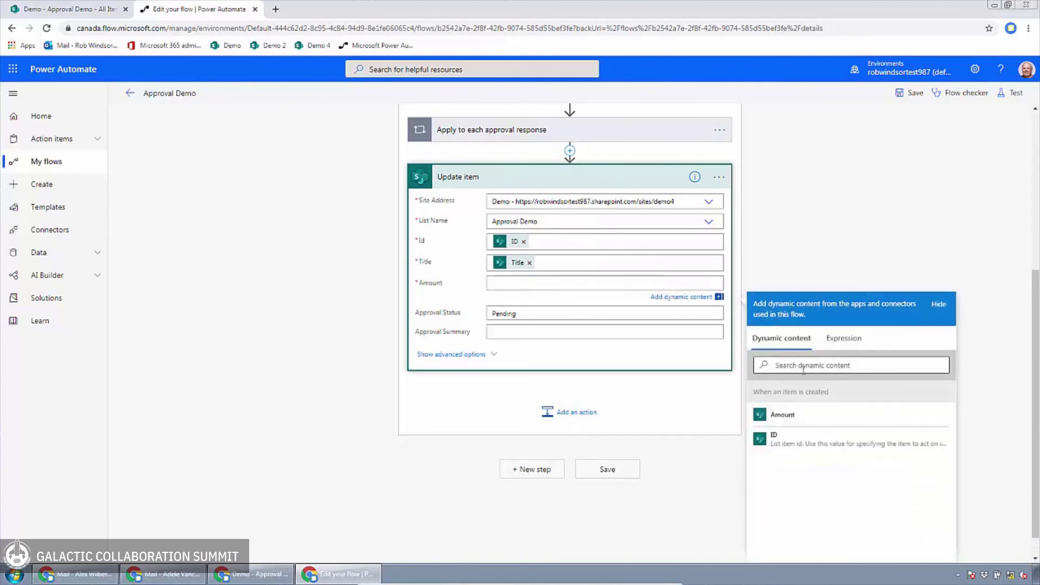
pyautogui.click(792, 417)
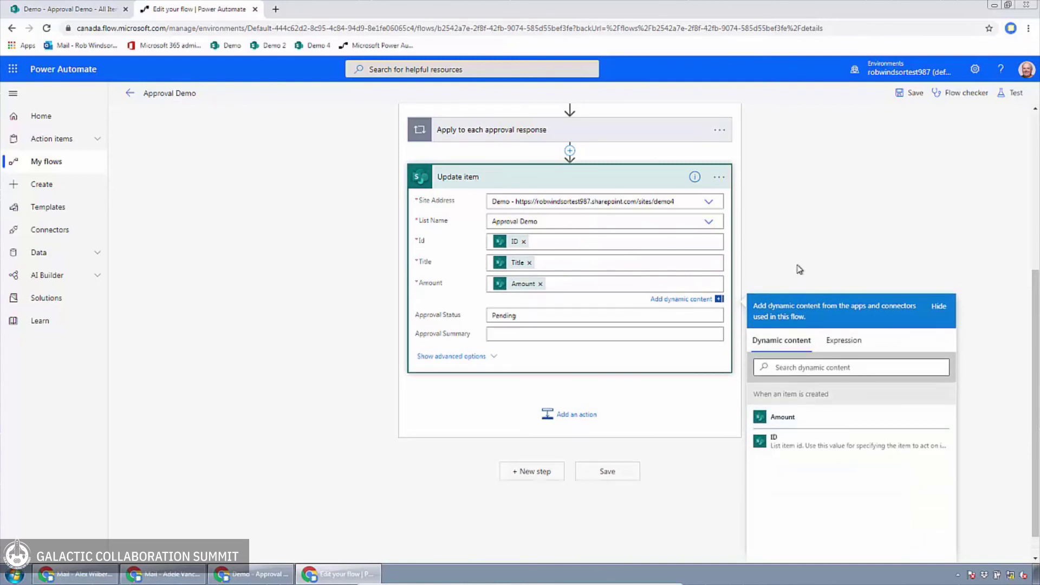
pyautogui.click(780, 270)
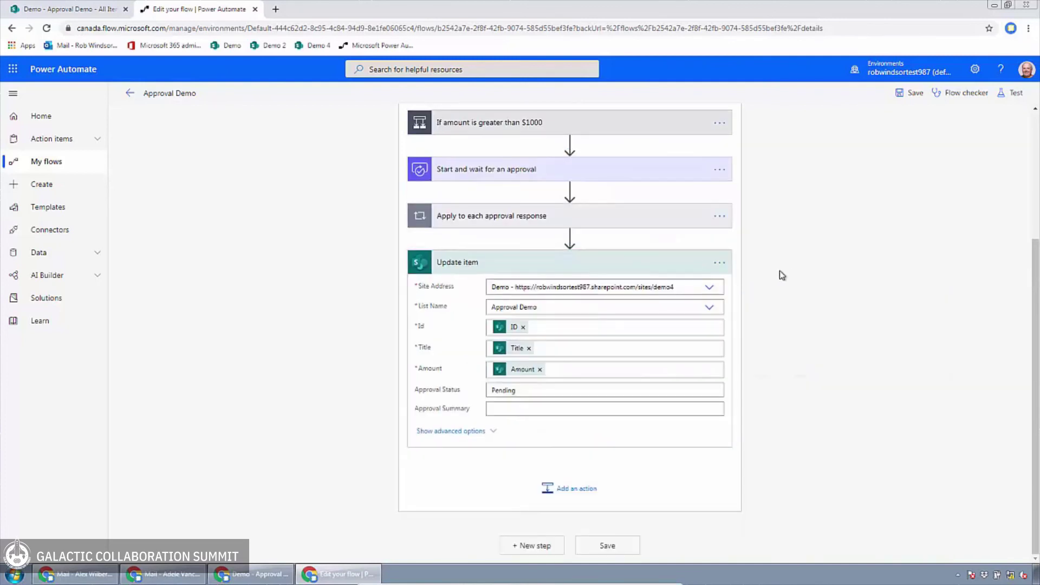
# Step: Replace the Approval Status value in the Update item action with the ApprovalResult variable
pyautogui.doubleClick(548, 391)
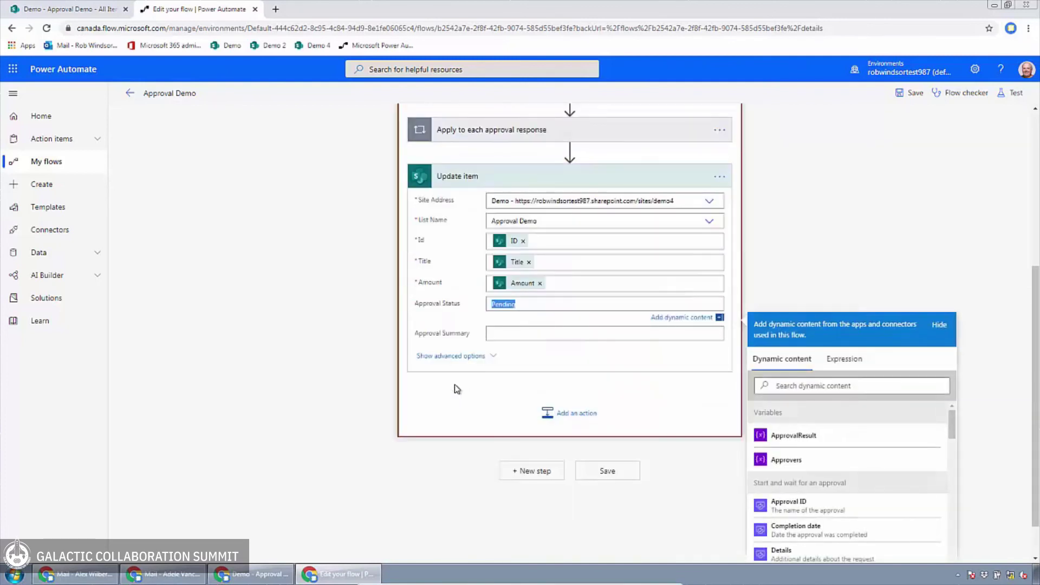
pyautogui.press('BackSpace')
pyautogui.click(825, 441)
pyautogui.click(815, 252)
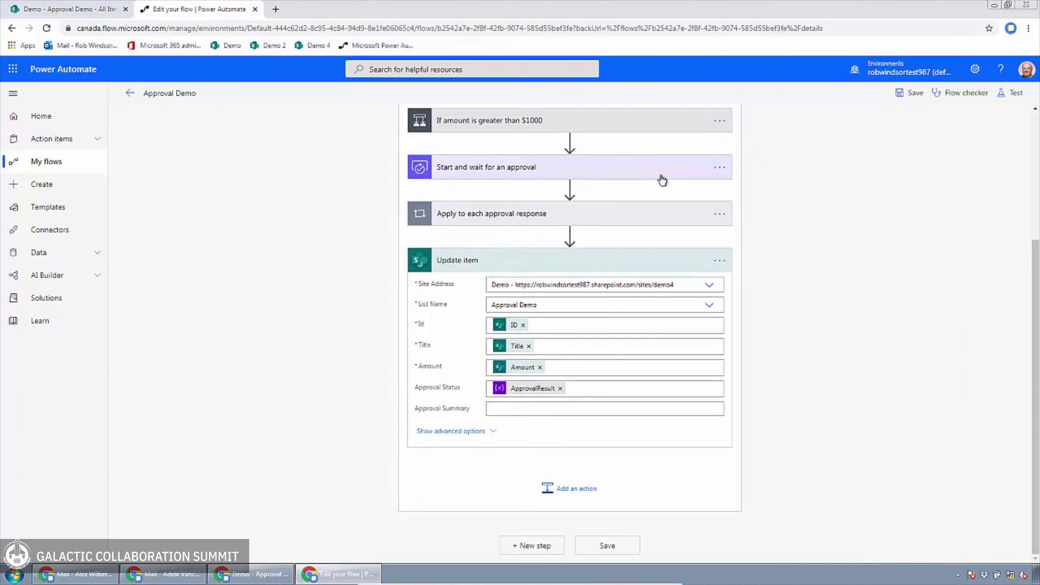
# Step: Set the Update item action's Approval Summary to the created item's Approval Summary value and save the flow
pyautogui.click(640, 409)
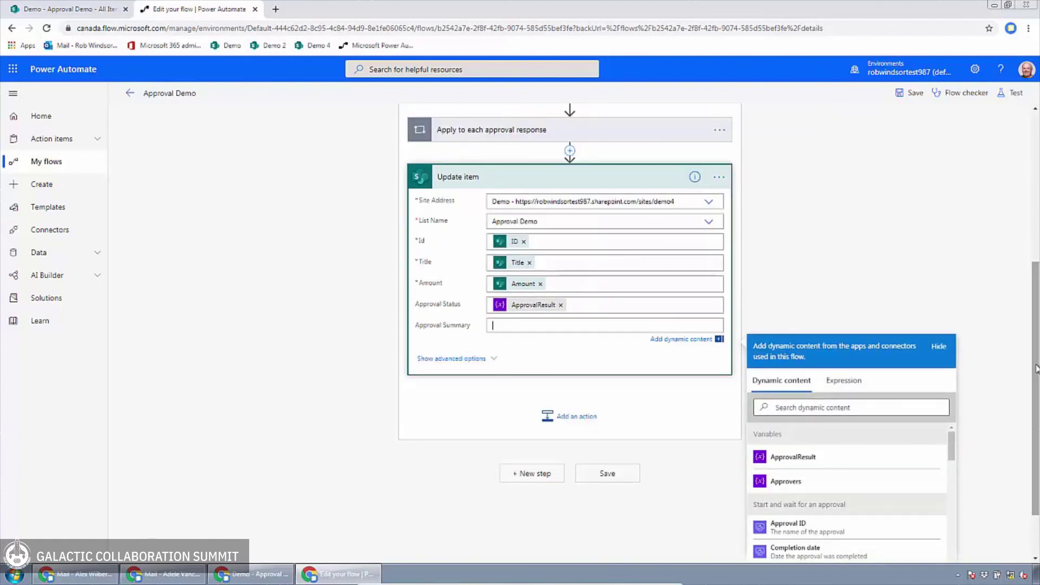
pyautogui.scroll(-1, 1034, 358)
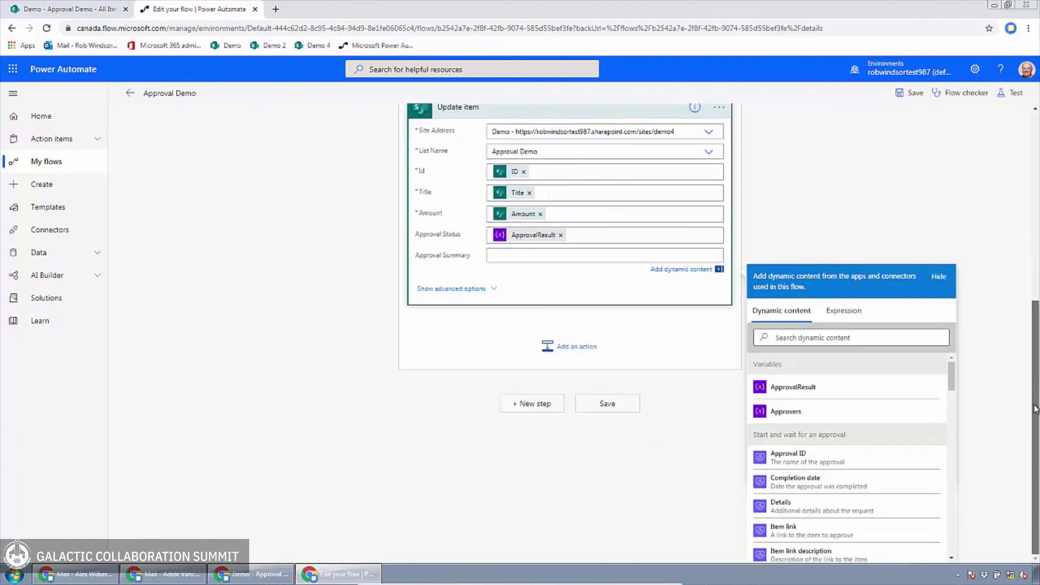
pyautogui.click(825, 340)
pyautogui.write('summ')
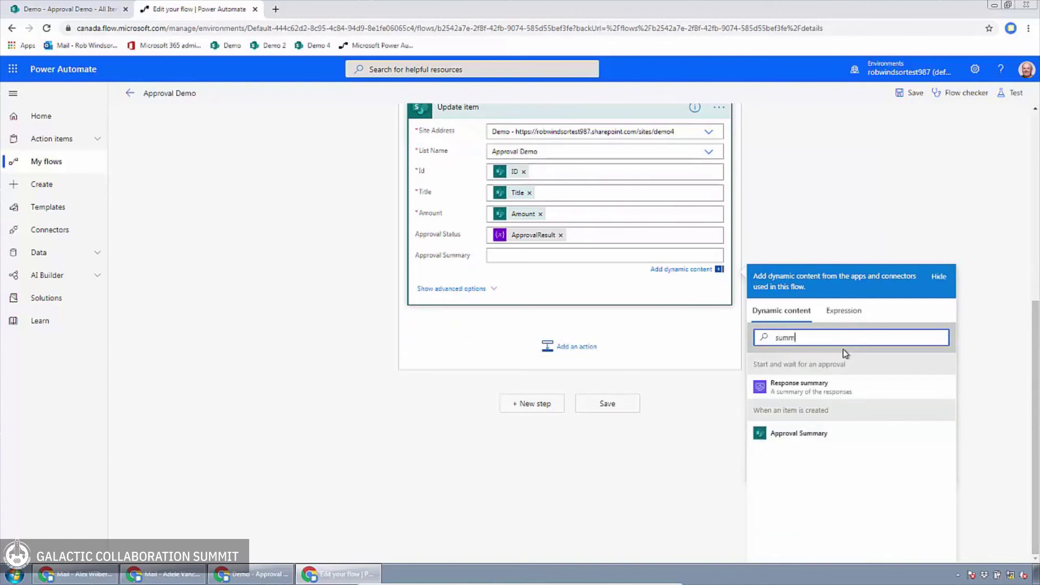
pyautogui.click(849, 433)
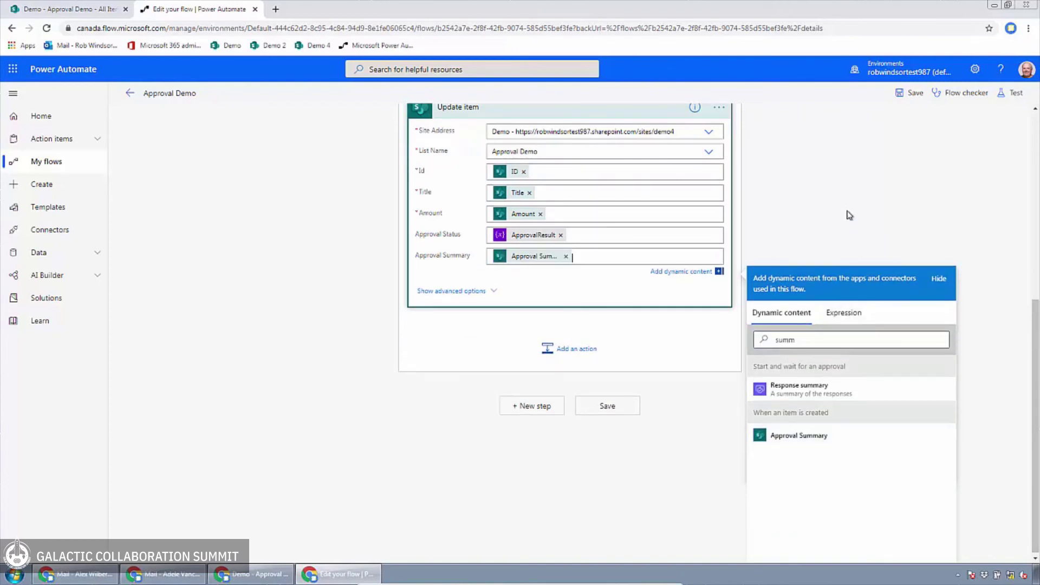
pyautogui.click(851, 212)
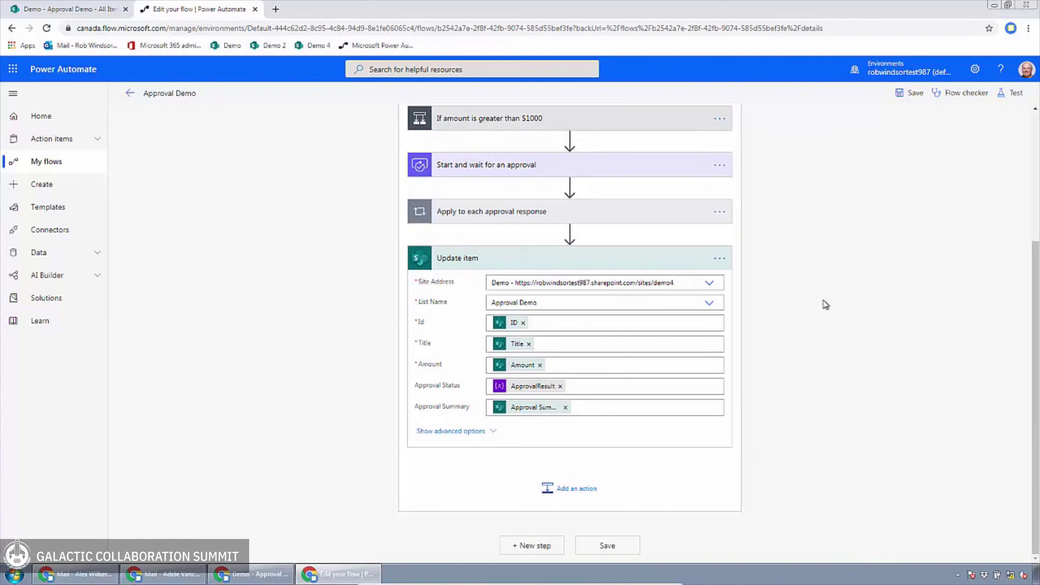
pyautogui.click(910, 93)
# Step: Switch to the requester's SharePoint window and create an Approval Demo list item titled Item 4 with an amount of 1500
pyautogui.click(265, 579)
pyautogui.click(163, 177)
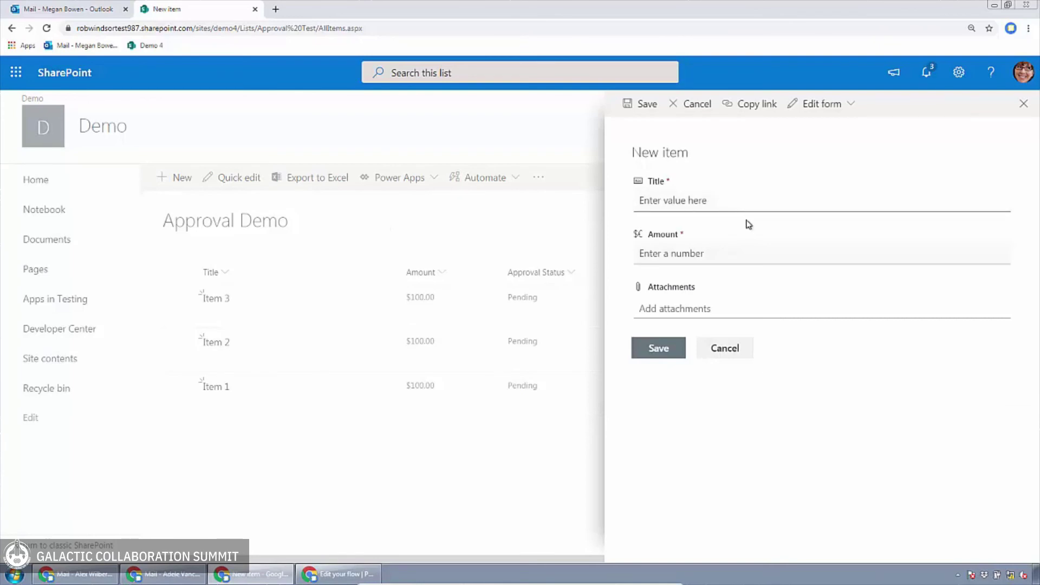
pyautogui.write('Item 4')
pyautogui.click(758, 249)
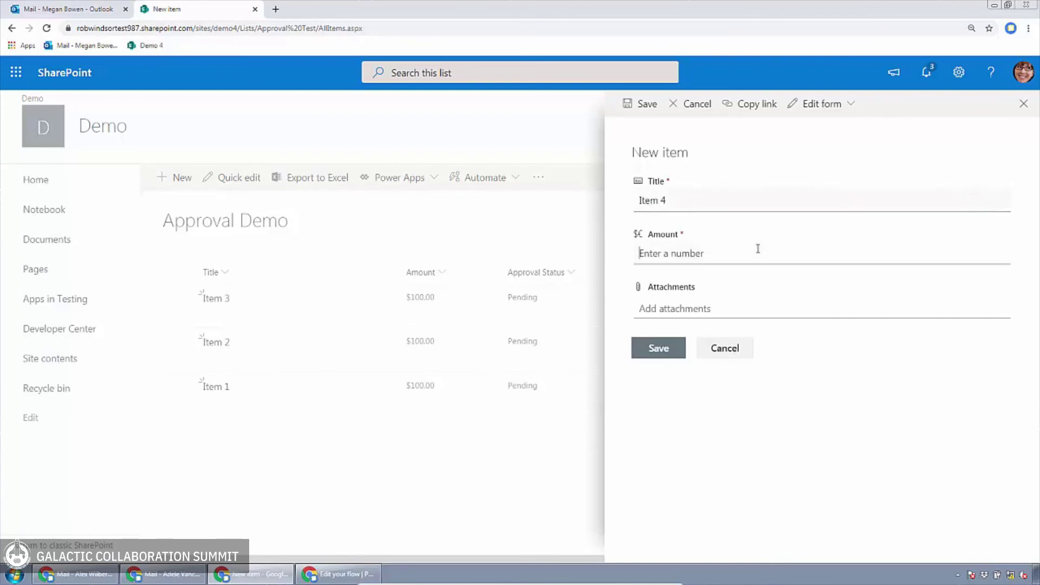
pyautogui.write('1500')
pyautogui.click(664, 349)
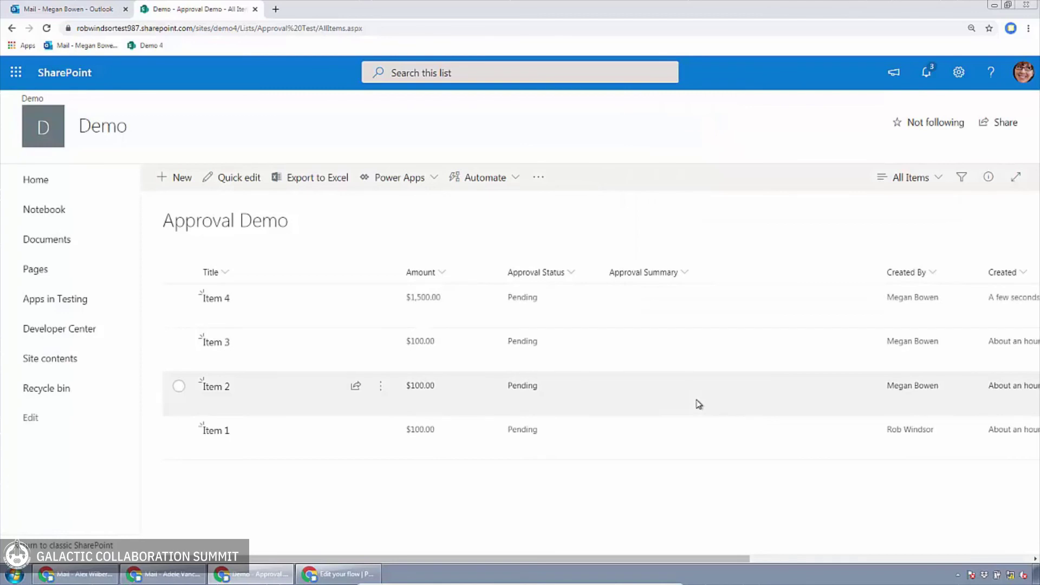
# Step: Switch to the first approver's Outlook mailbox and approve the Item Review request for Item 4 without giving a reason
pyautogui.click(163, 574)
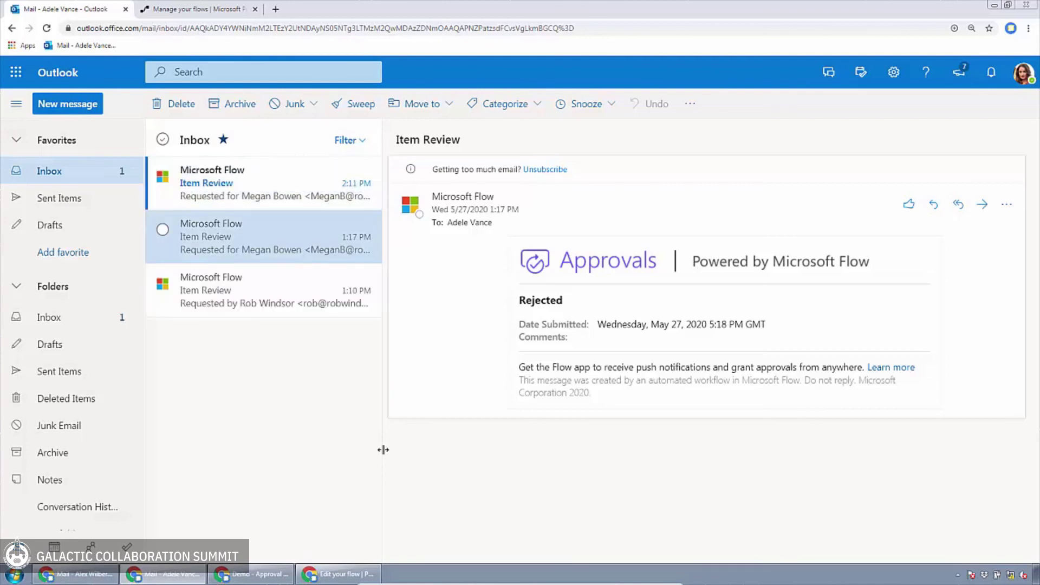
pyautogui.click(257, 187)
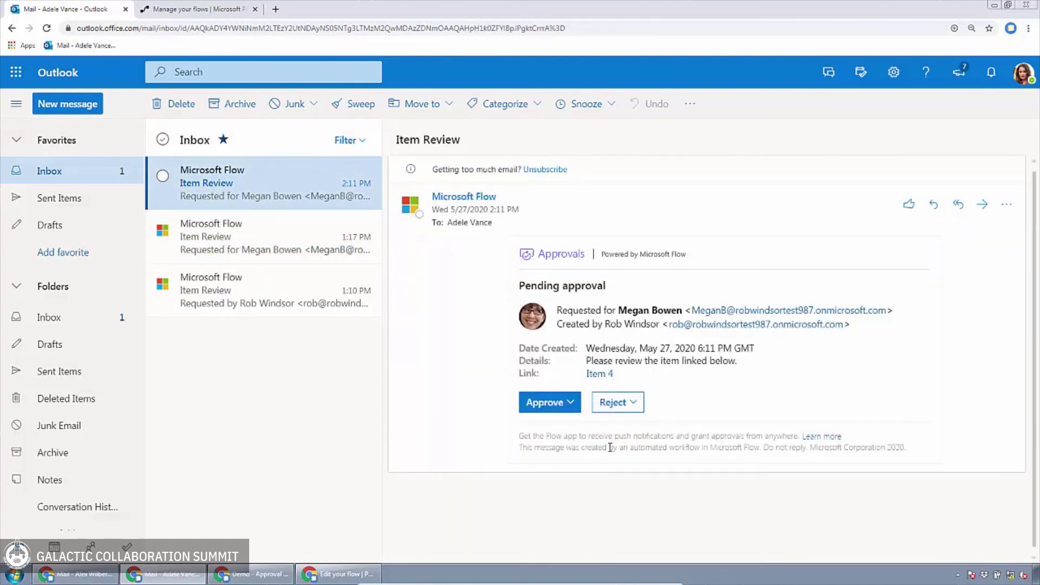
pyautogui.click(571, 402)
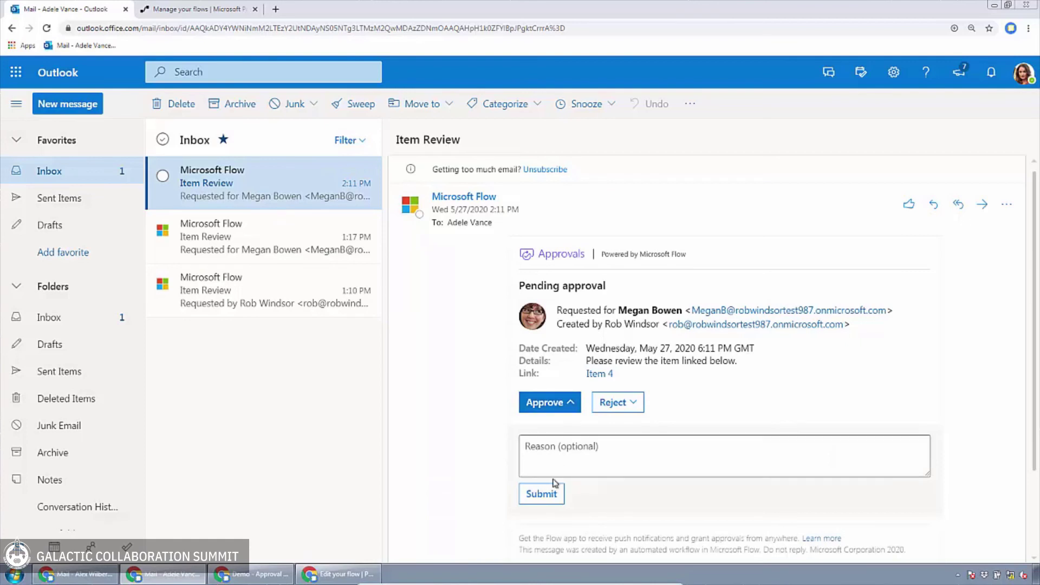
pyautogui.click(547, 492)
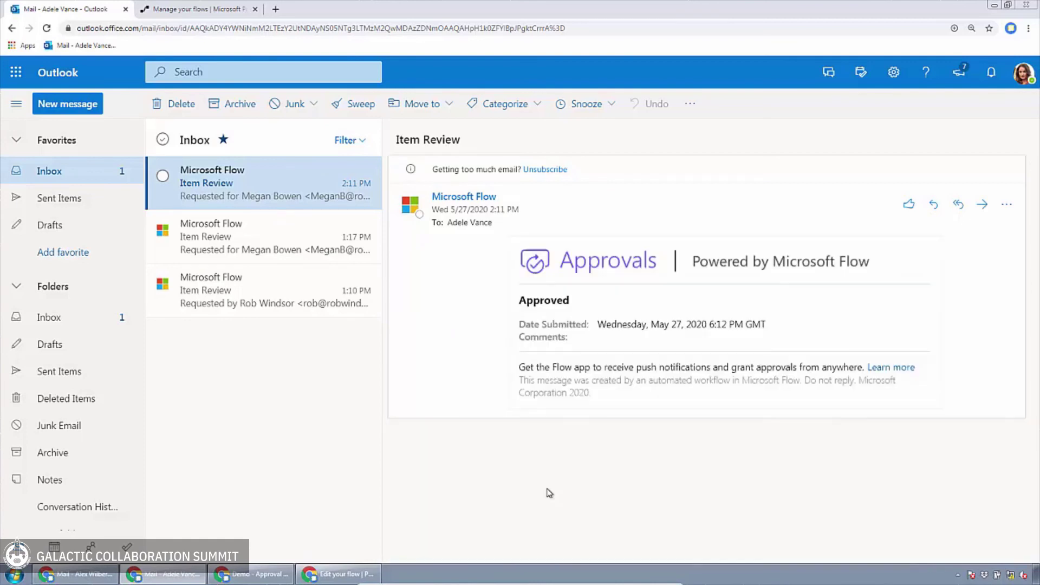
# Step: Switch to the second approver's Outlook mailbox and approve the Item Review request for Item 4 without giving a reason
pyautogui.click(70, 574)
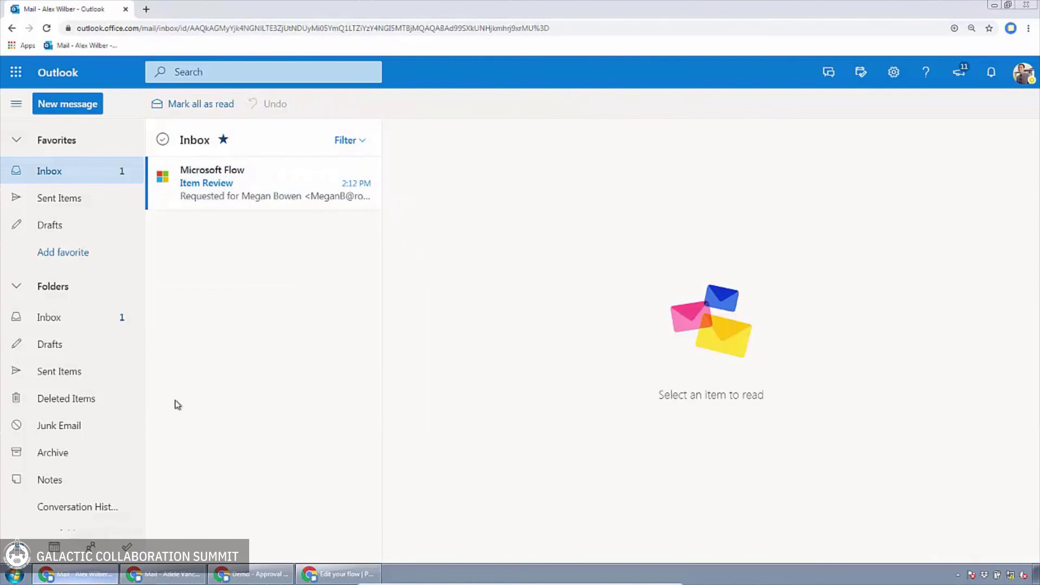
pyautogui.click(215, 174)
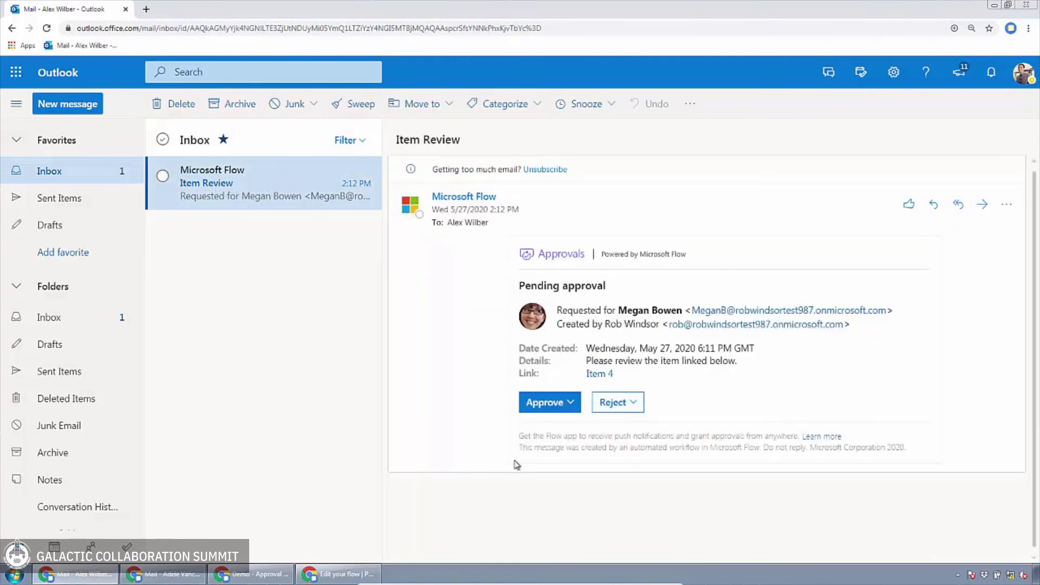
pyautogui.click(576, 407)
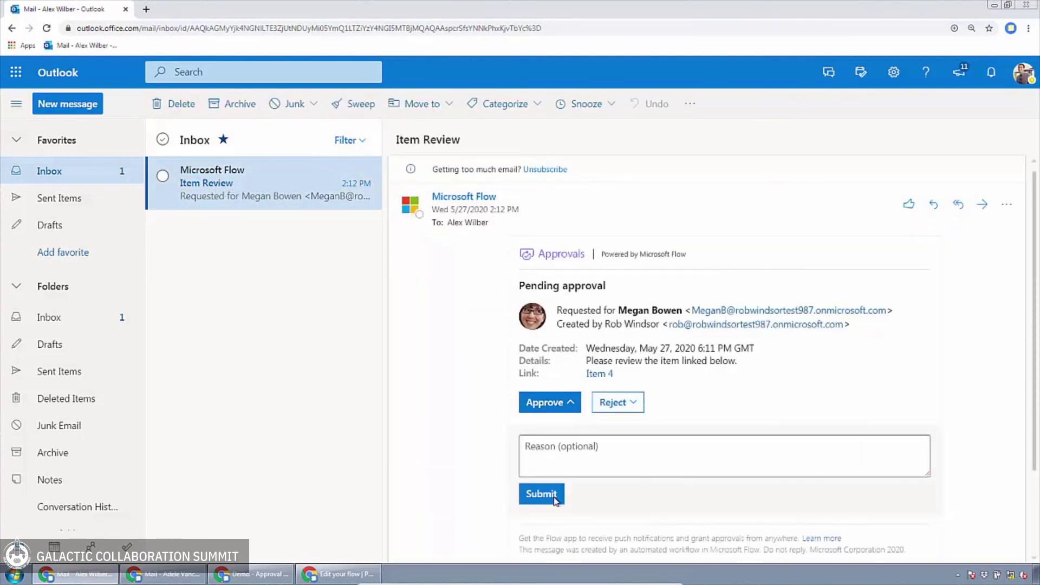
pyautogui.click(553, 495)
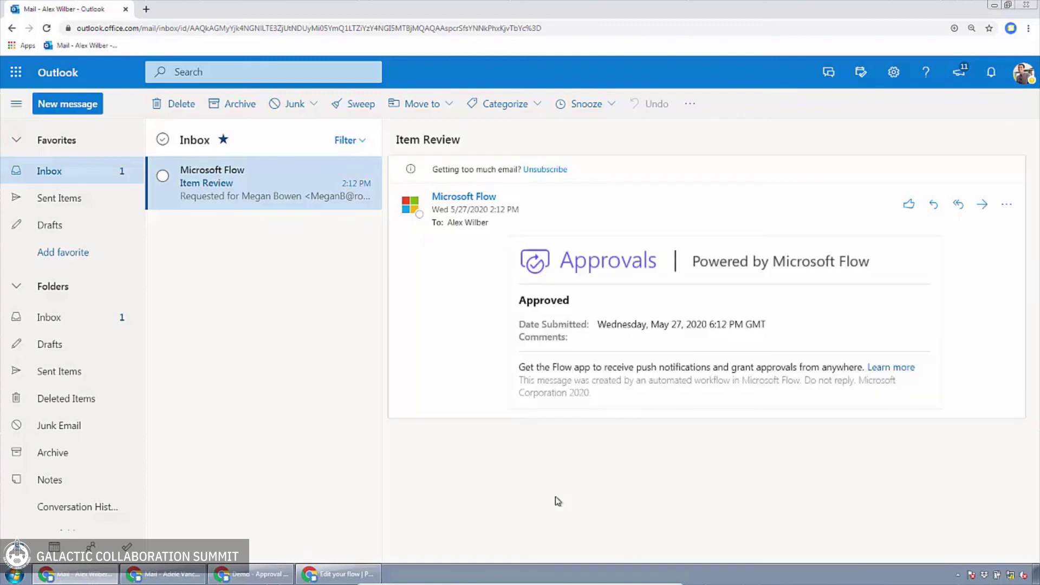
# Step: Switch to the requester's SharePoint window and check Item 4's Approval Status, Approval Summary and Modified By columns in the Approval Demo list
pyautogui.click(251, 575)
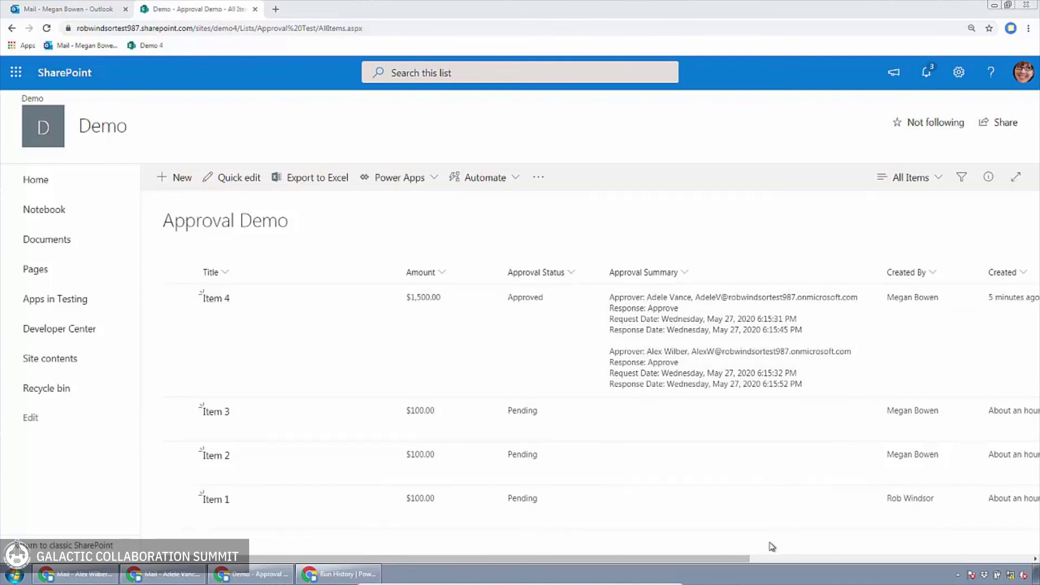
pyautogui.moveTo(729, 558); pyautogui.dragTo(974, 558)
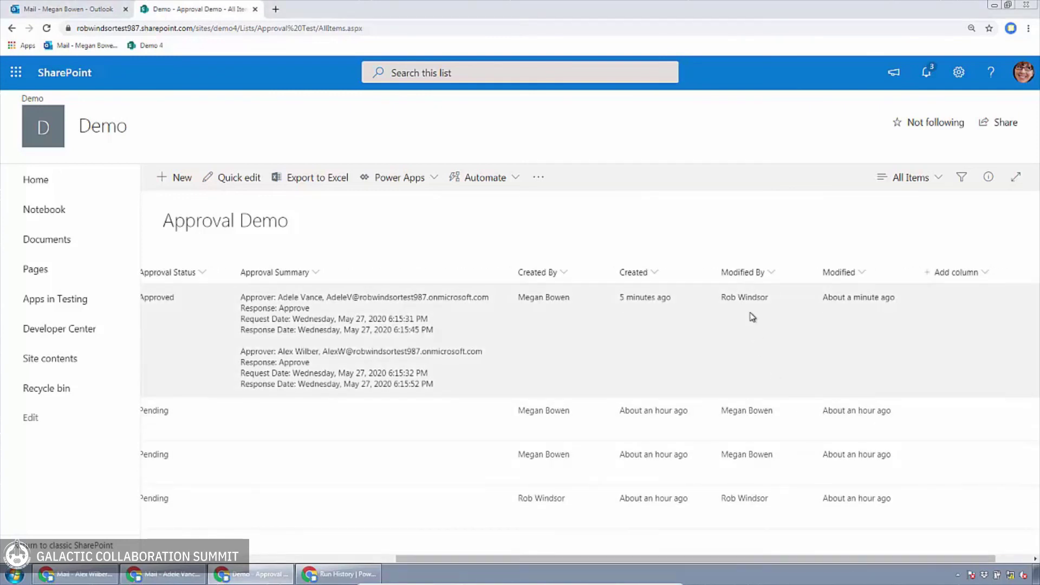
# Step: Switch to Power Automate, open the Approval Demo flow for editing and check which connection the Update item action uses
pyautogui.click(356, 574)
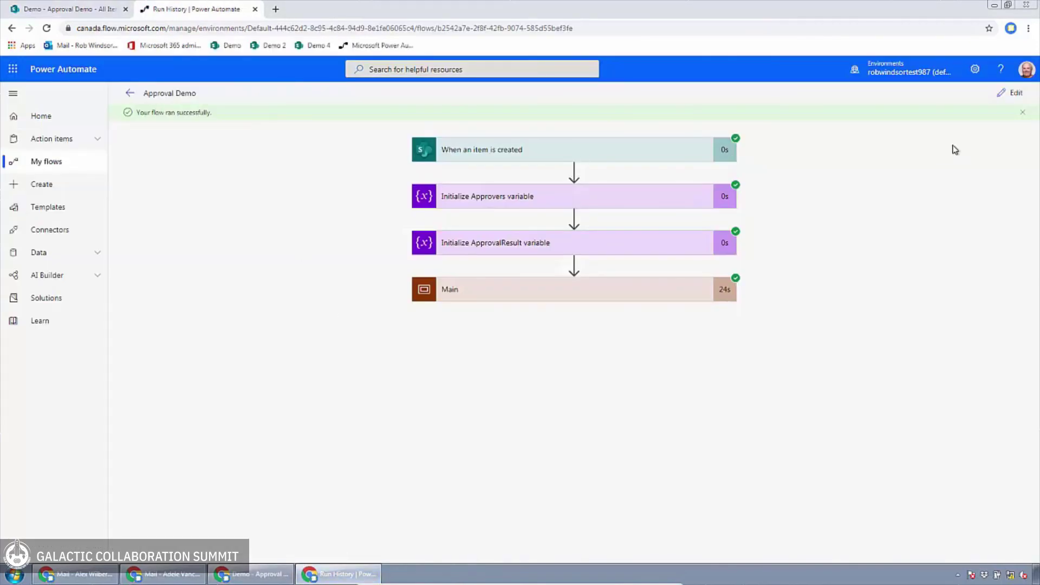
pyautogui.click(1011, 93)
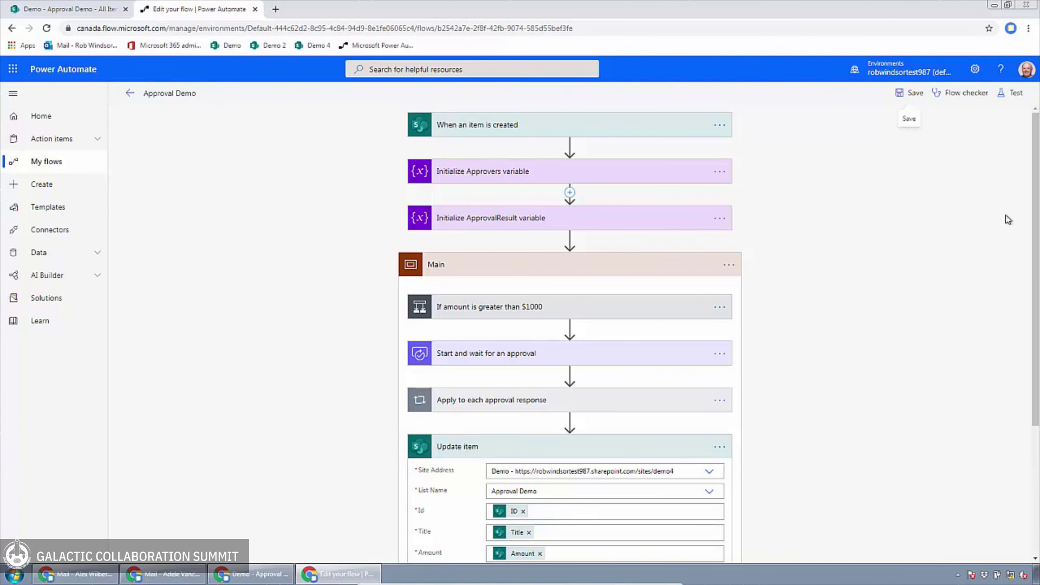
pyautogui.scroll(-4, 1034, 226)
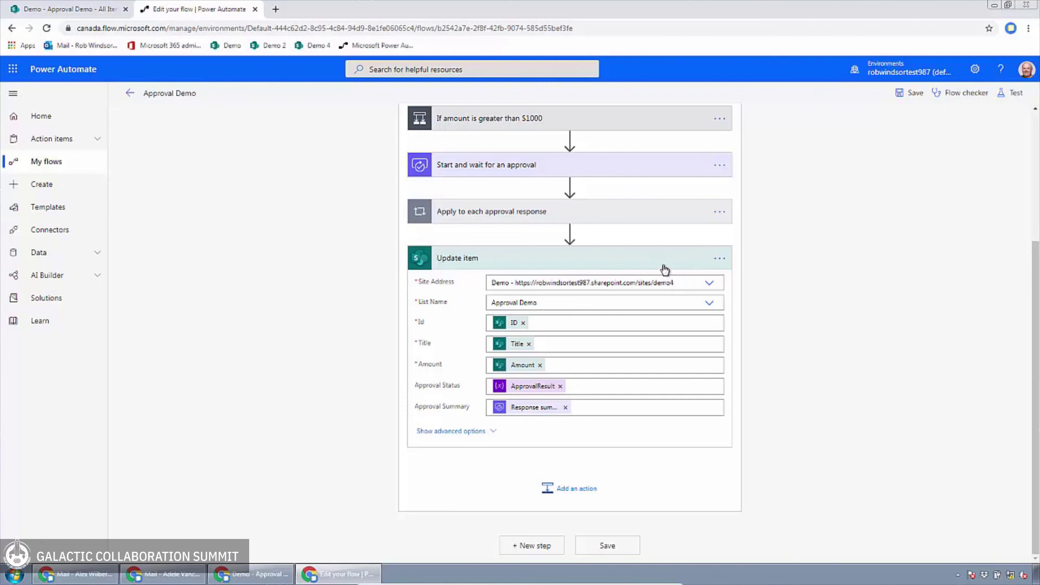
pyautogui.click(721, 259)
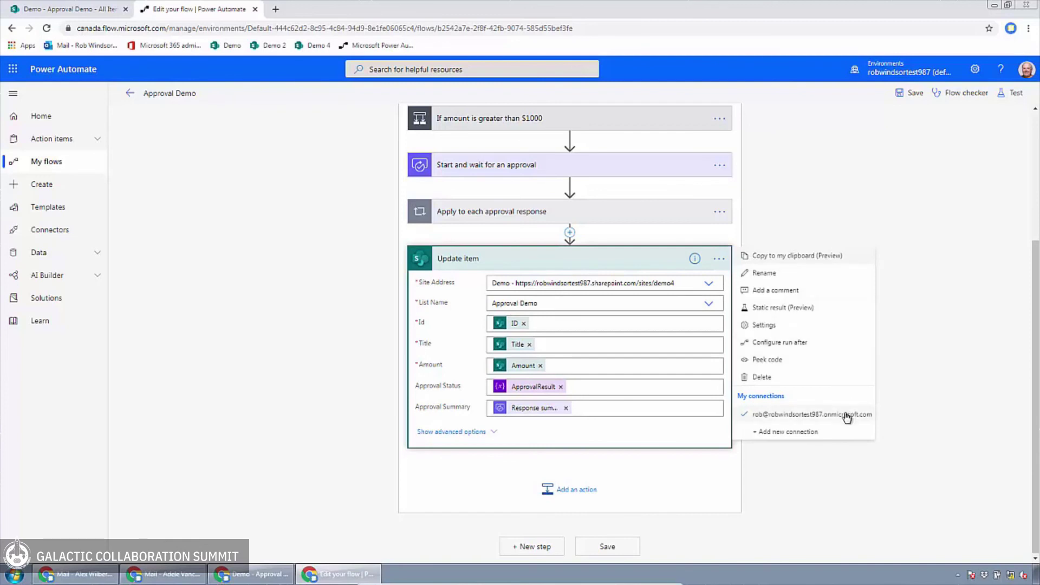